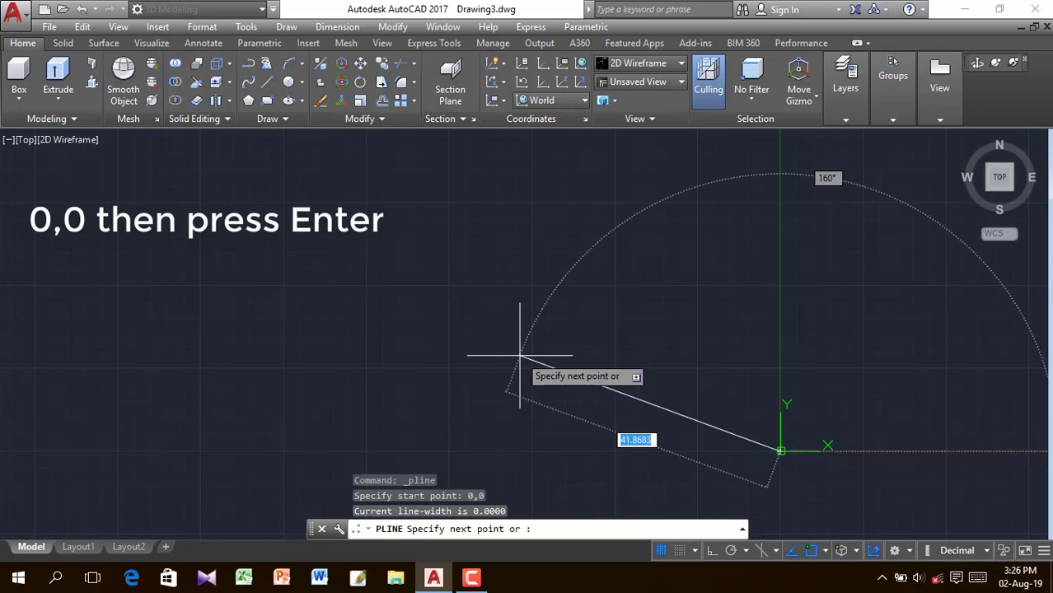
Turn on Ortho mode and draw the polyline's first segment 47 units horizontally to the right from the origin.
click(711, 550)
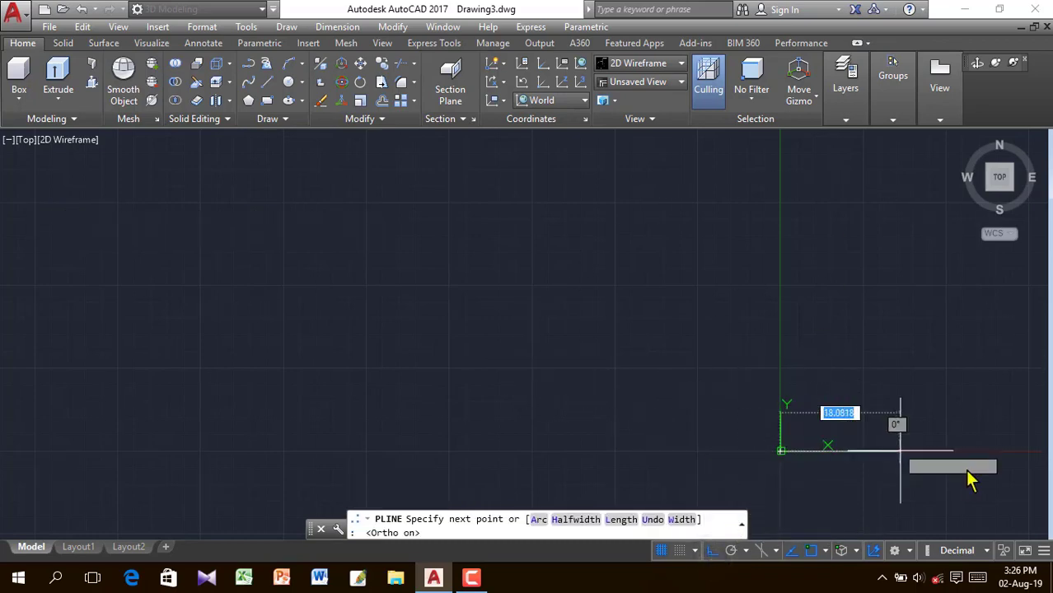
scroll(872, 463, up, 4)
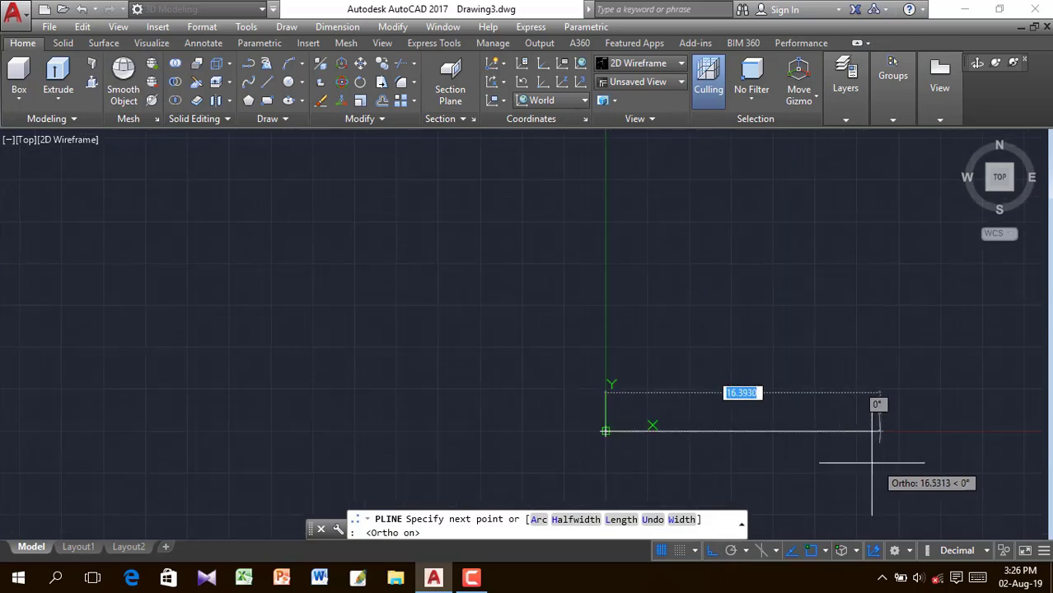
scroll(744, 421, down, 4)
scroll(774, 422, down, 4)
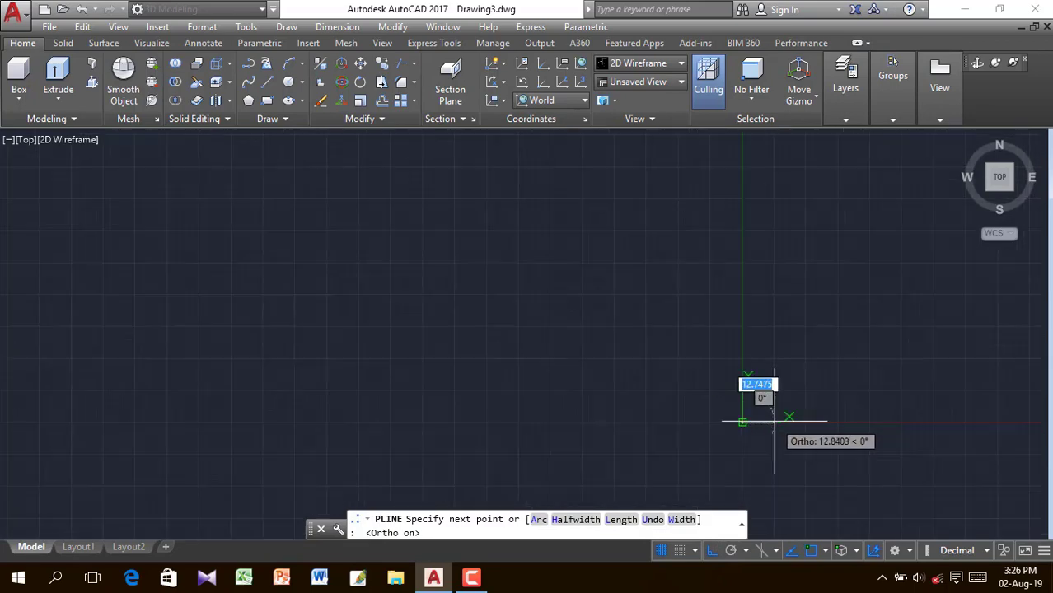
middle_drag(774, 421, 458, 238)
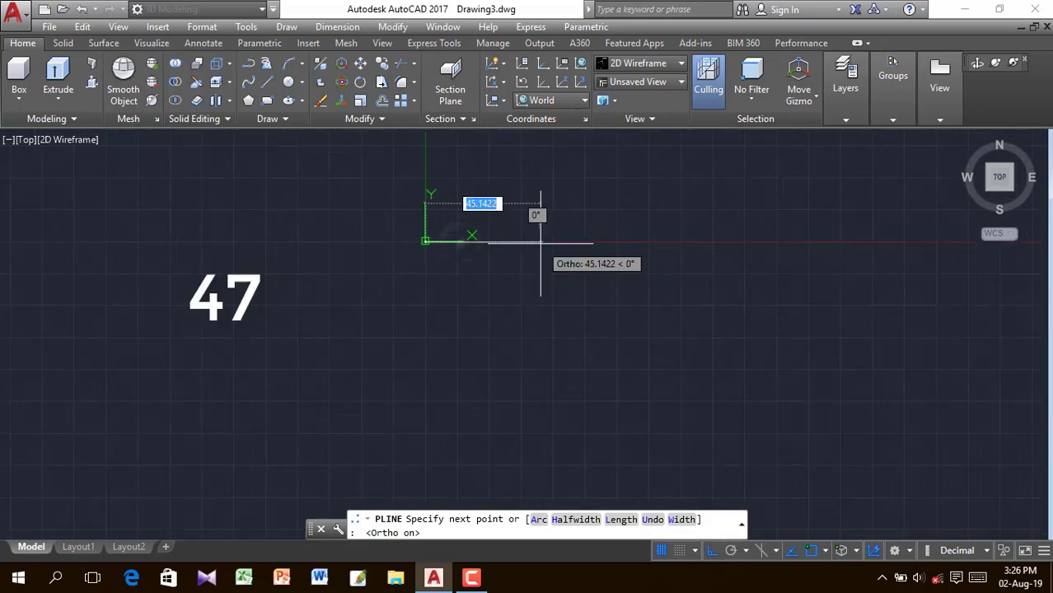
text(4)
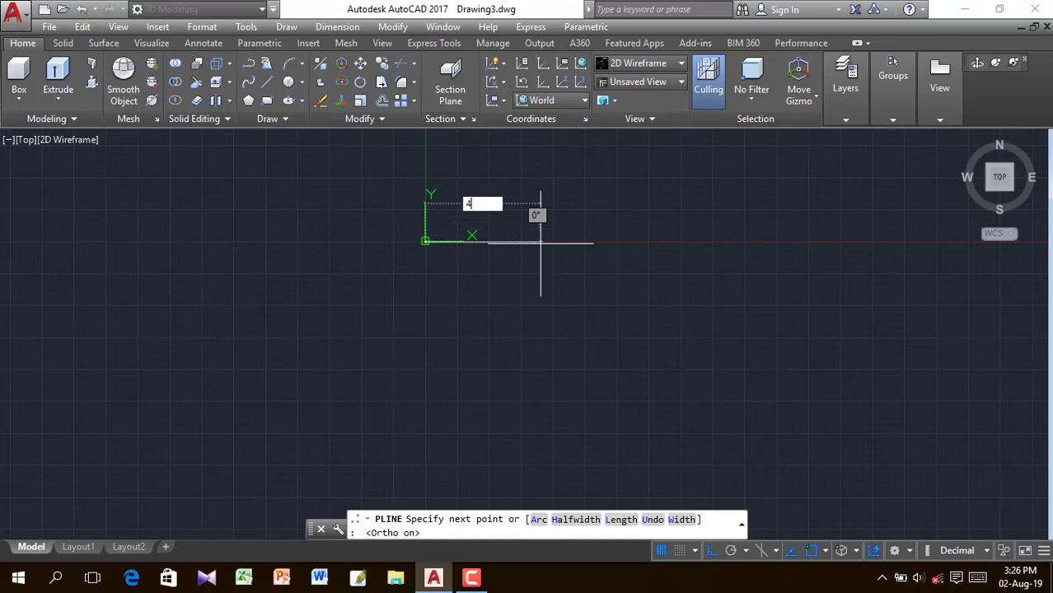
text(7)
key(Return)
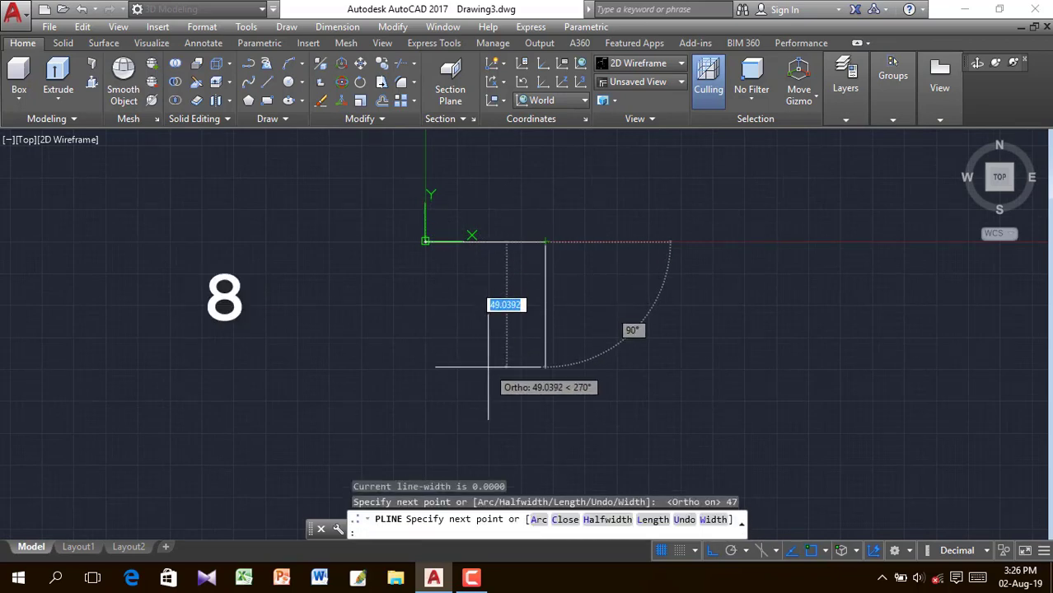
Continue the polyline 8 units down, then outline the first groove 6 left, 4 down and 6 right.
scroll(487, 367, down, 1)
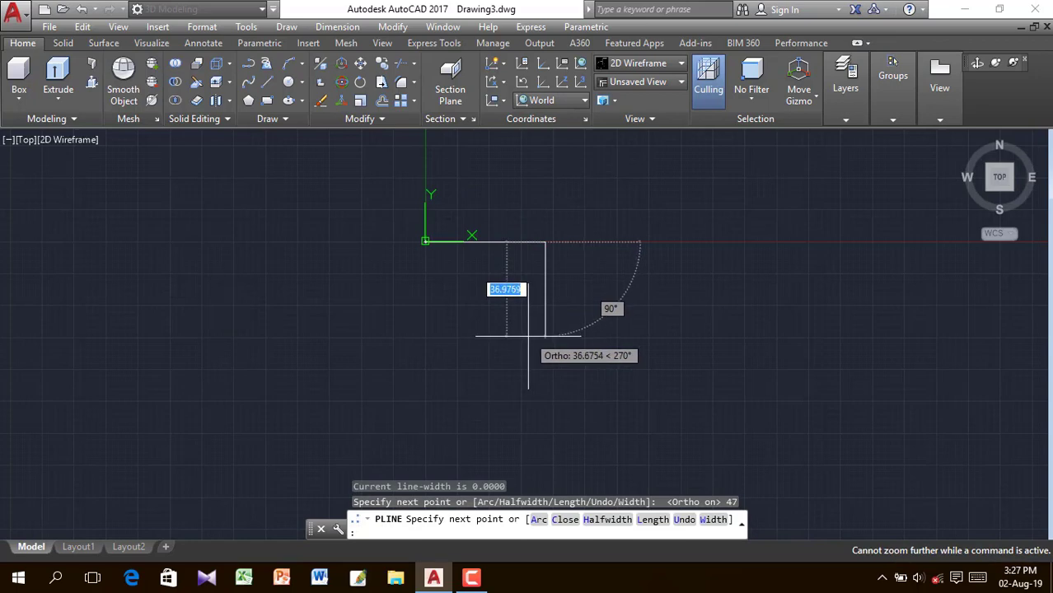
text(8)
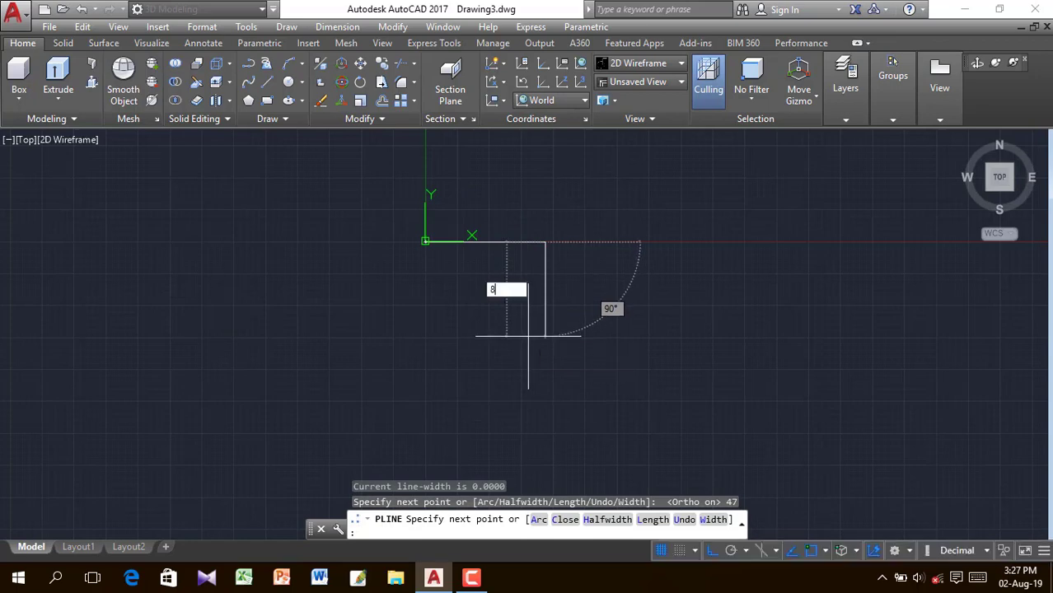
key(Return)
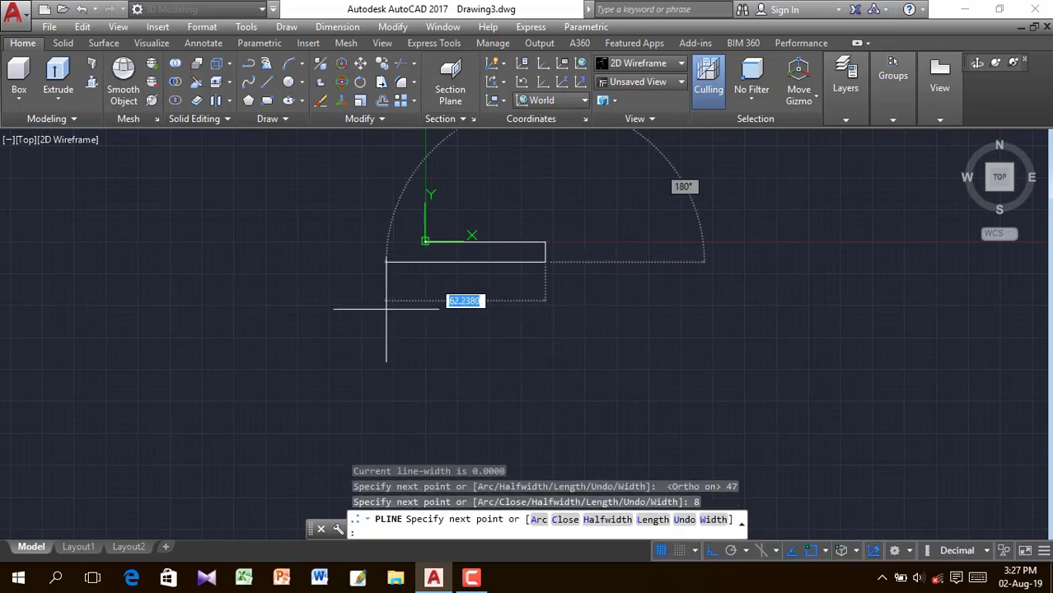
key(Return)
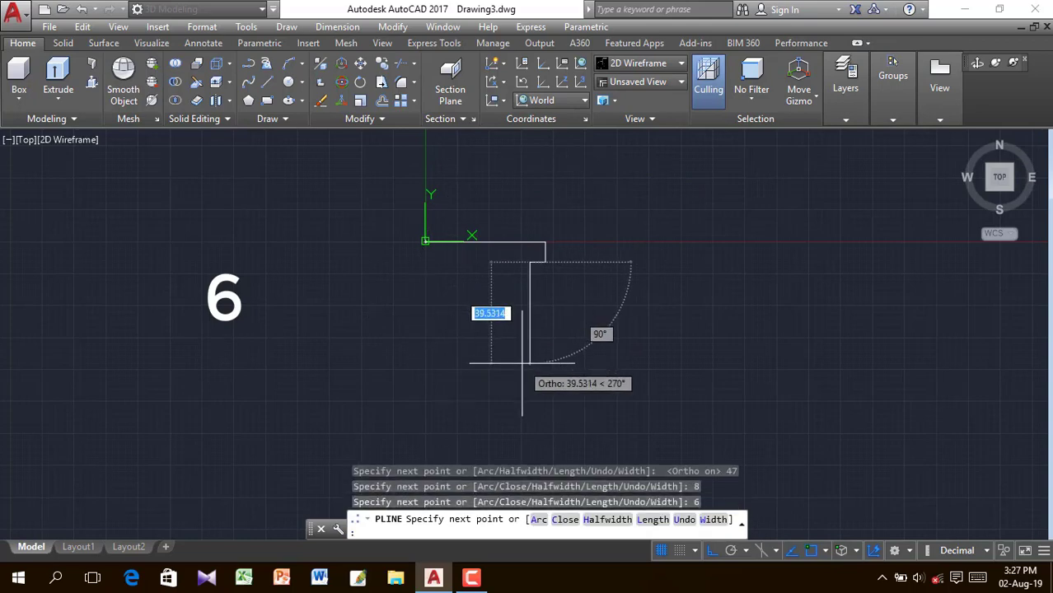
text(4)
key(Return)
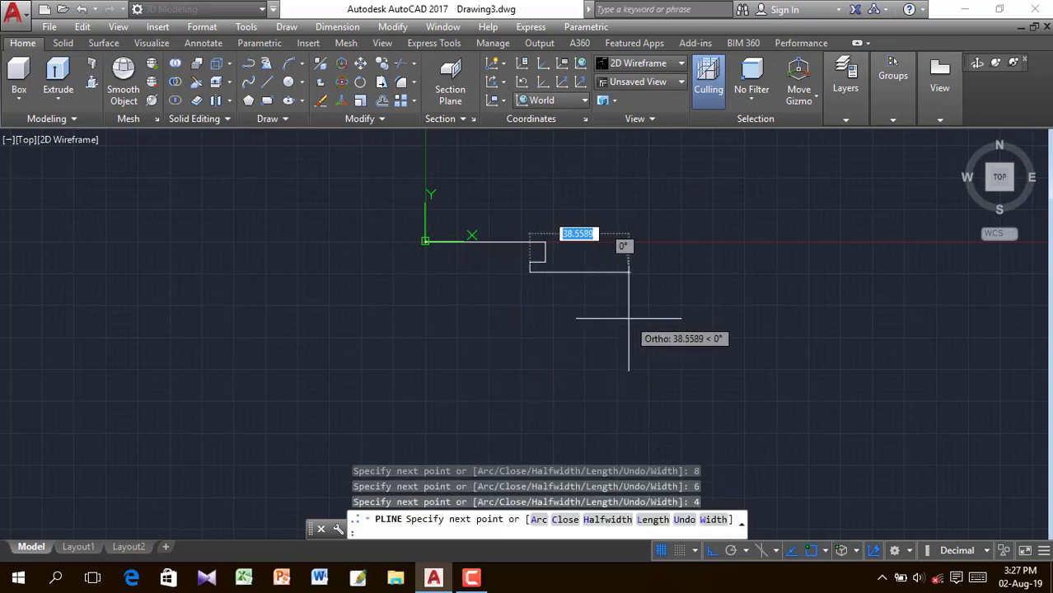
text(6)
key(Return)
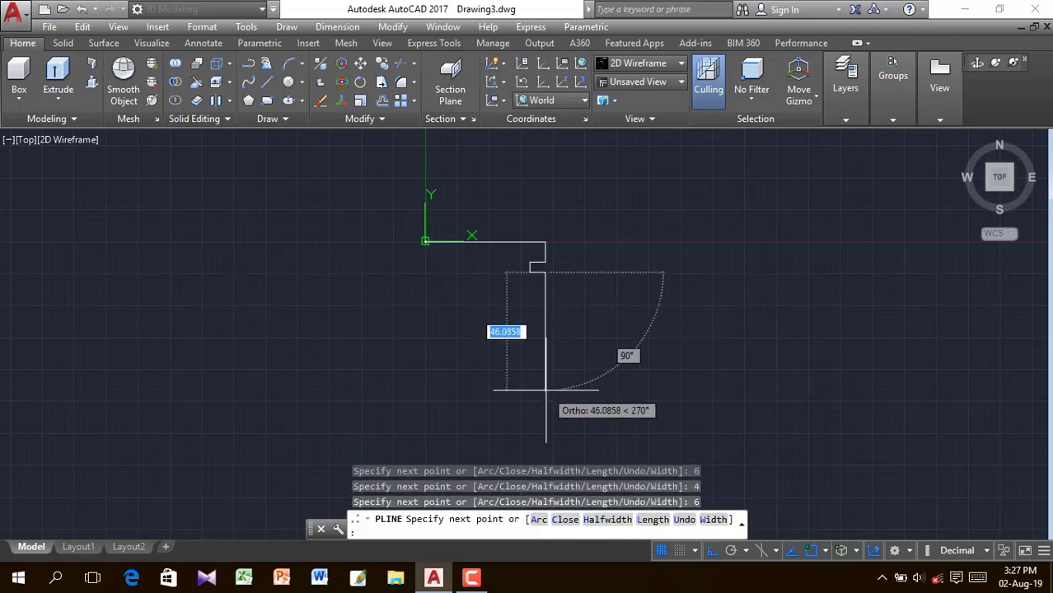
Continue 4 units down from the first groove and outline a second groove 6 left, 4 down and 6 right.
text(4)
key(Return)
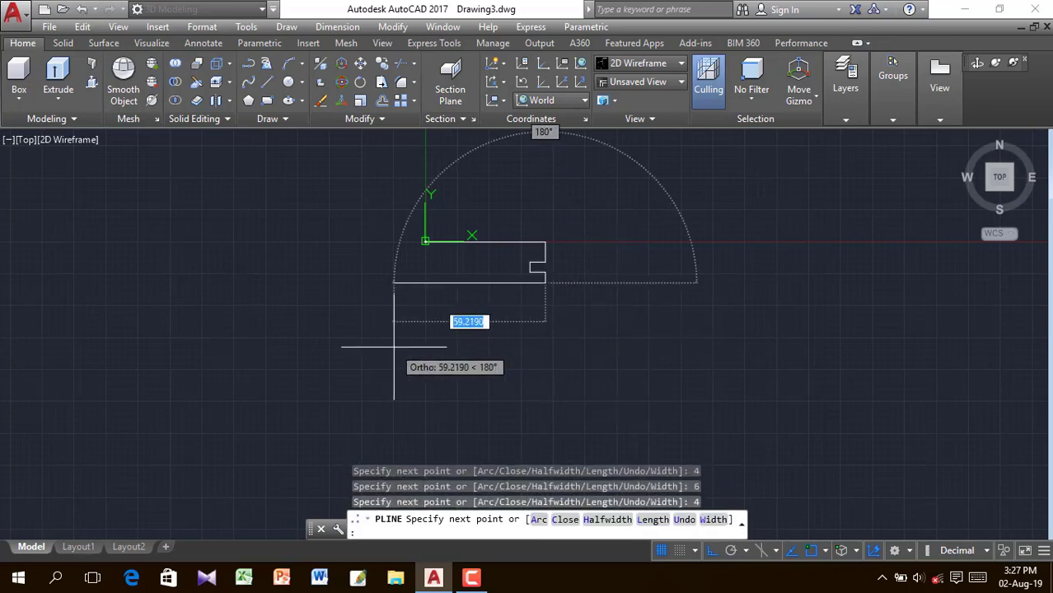
text(6)
key(Return)
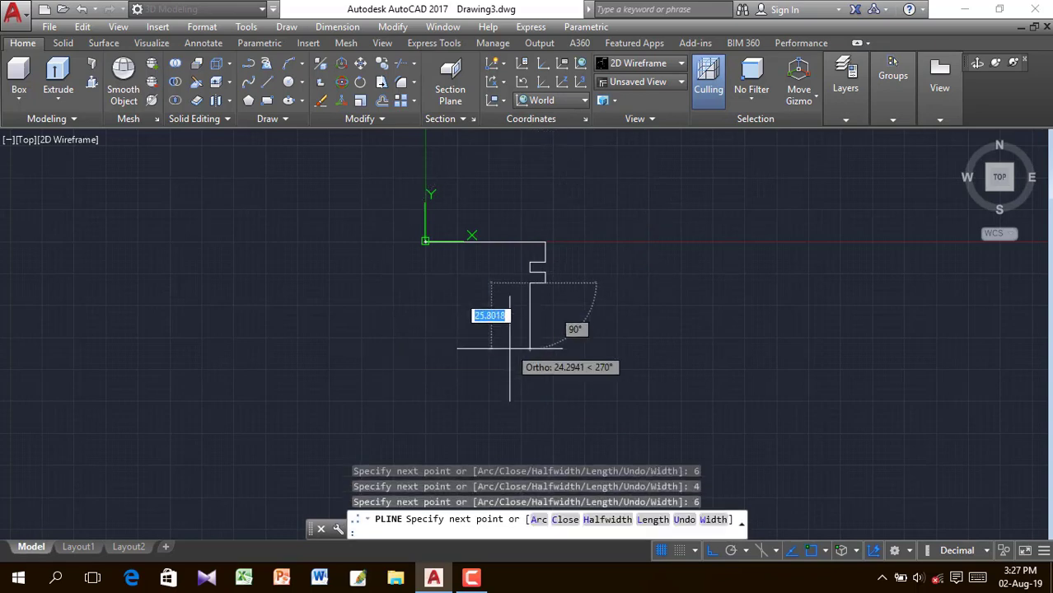
text(4)
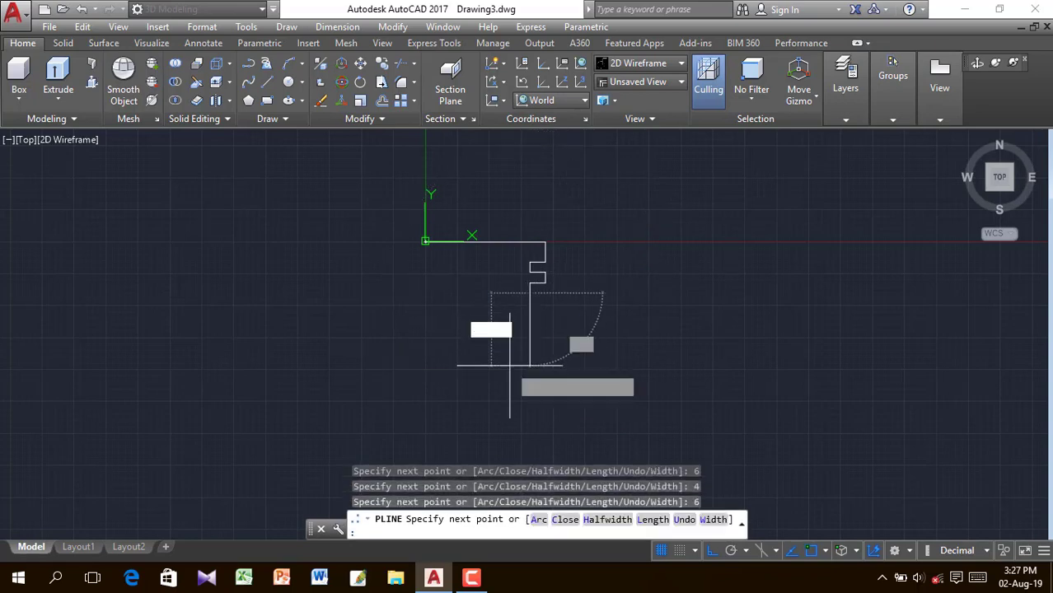
key(Return)
text(6)
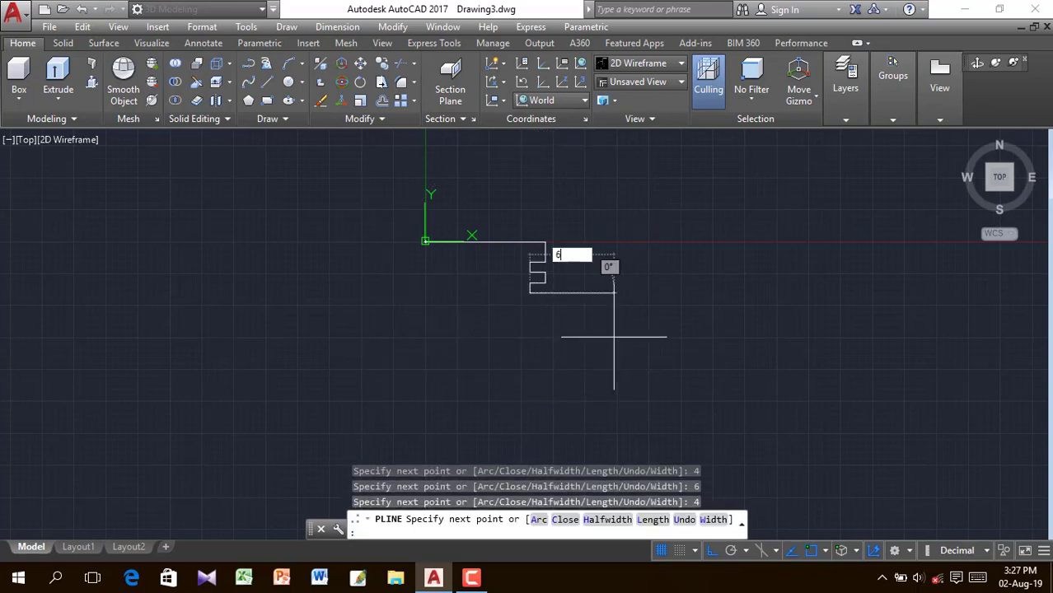
key(Return)
Add a third groove below the second by drawing 4 down, 6 left, 4 down and 6 right.
text(4)
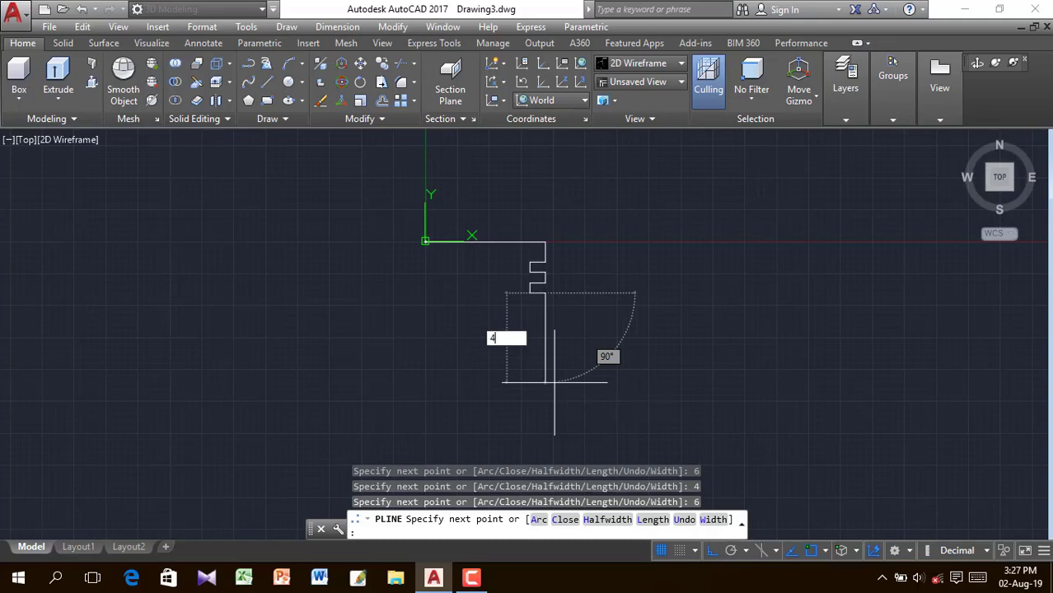
key(Return)
text(6)
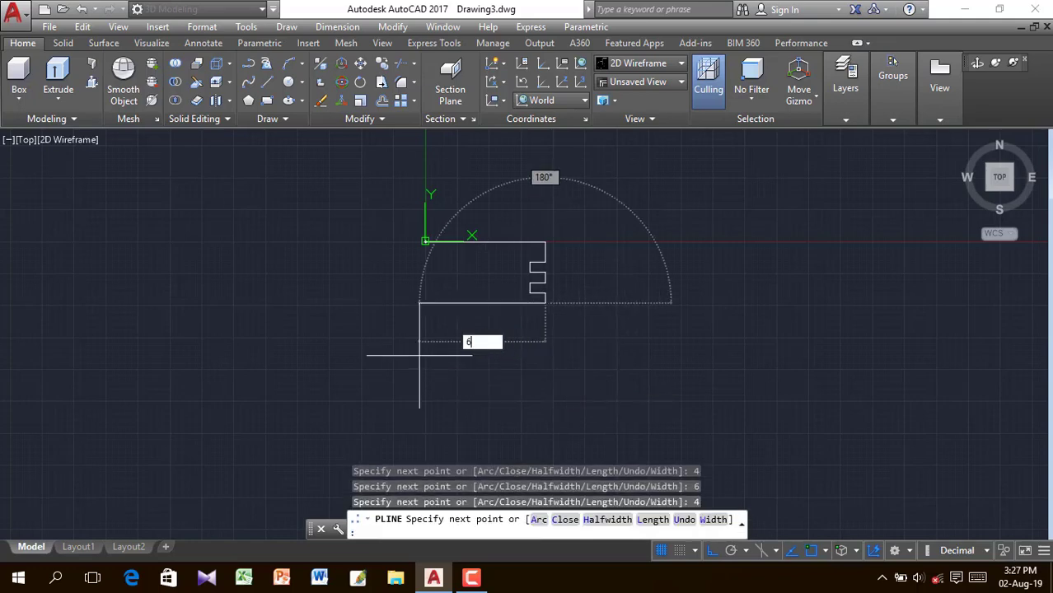
key(Return)
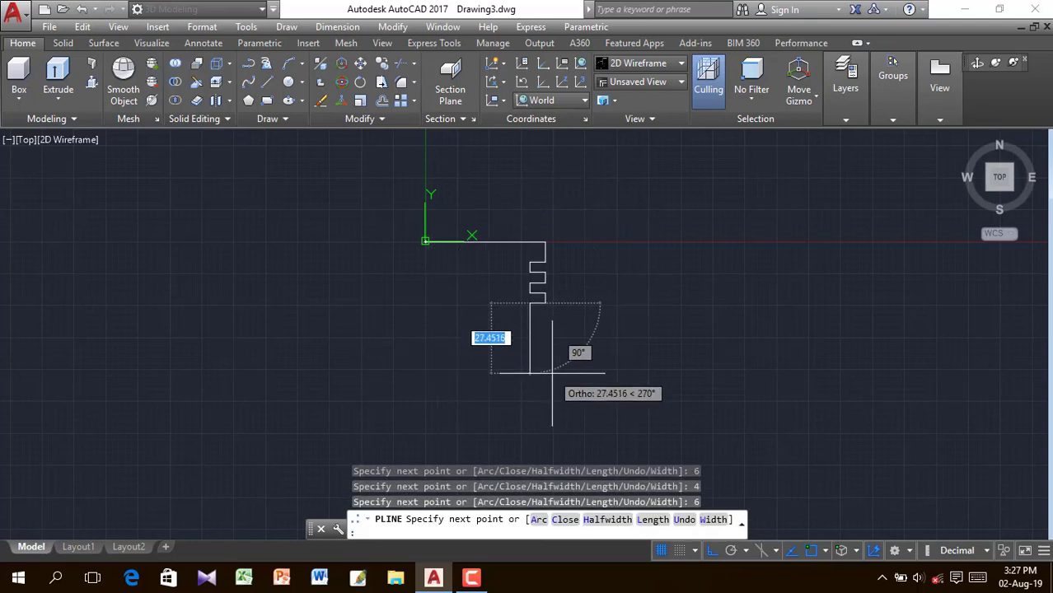
text(4)
key(Return)
text(6)
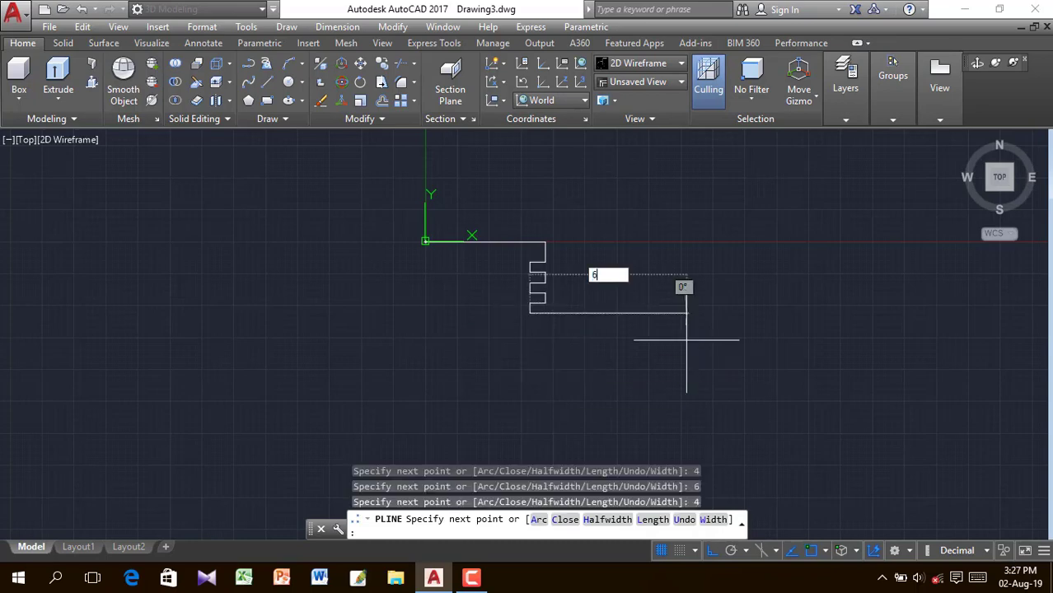
key(Return)
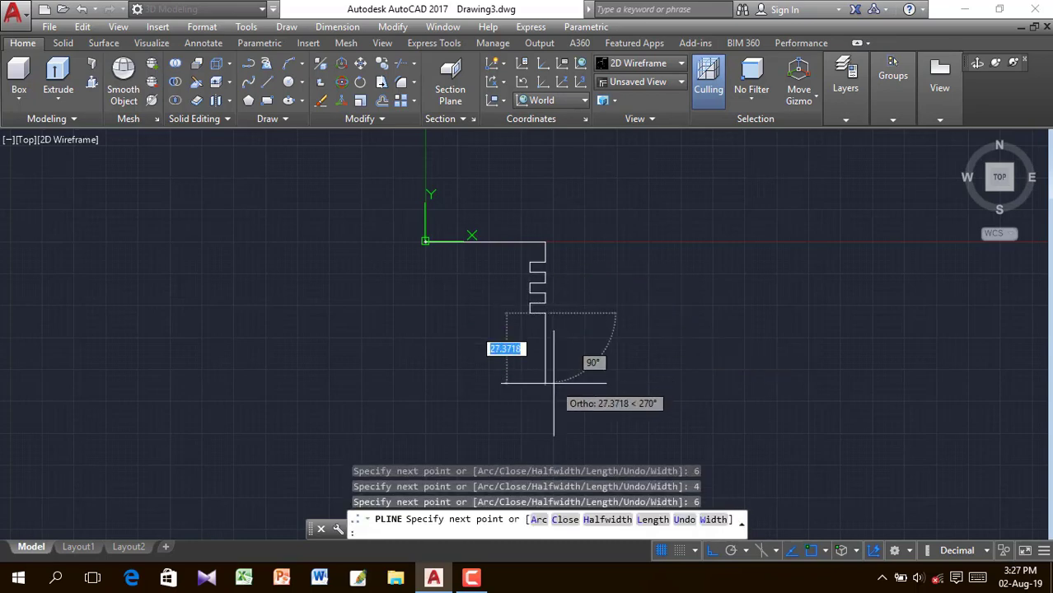
Draw the side wall 61 units down, run the bottom edge left to below the origin, and finish the polyline at its start point.
text(6)
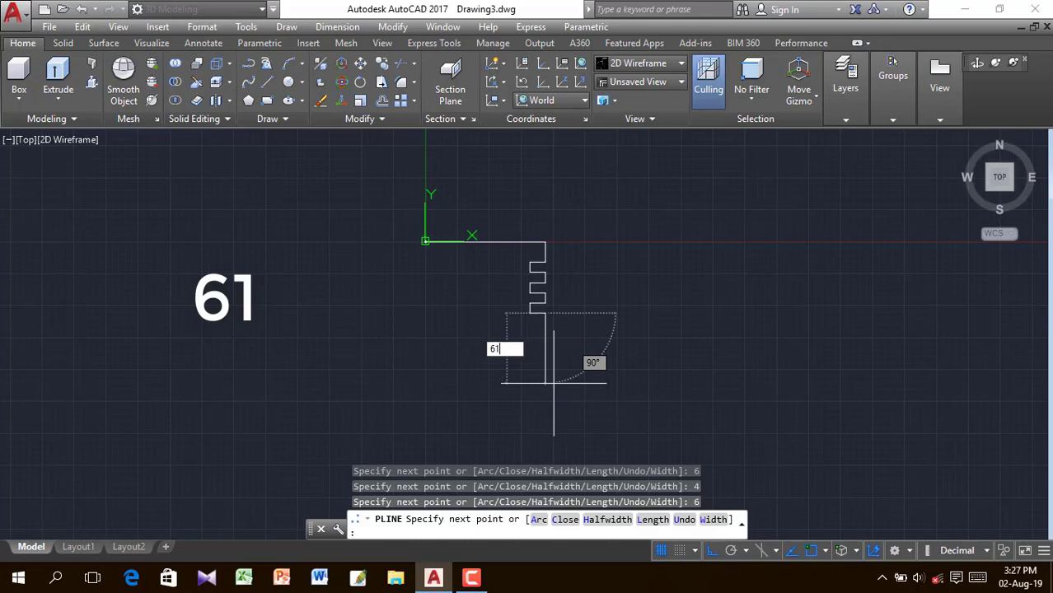
text(1)
key(Return)
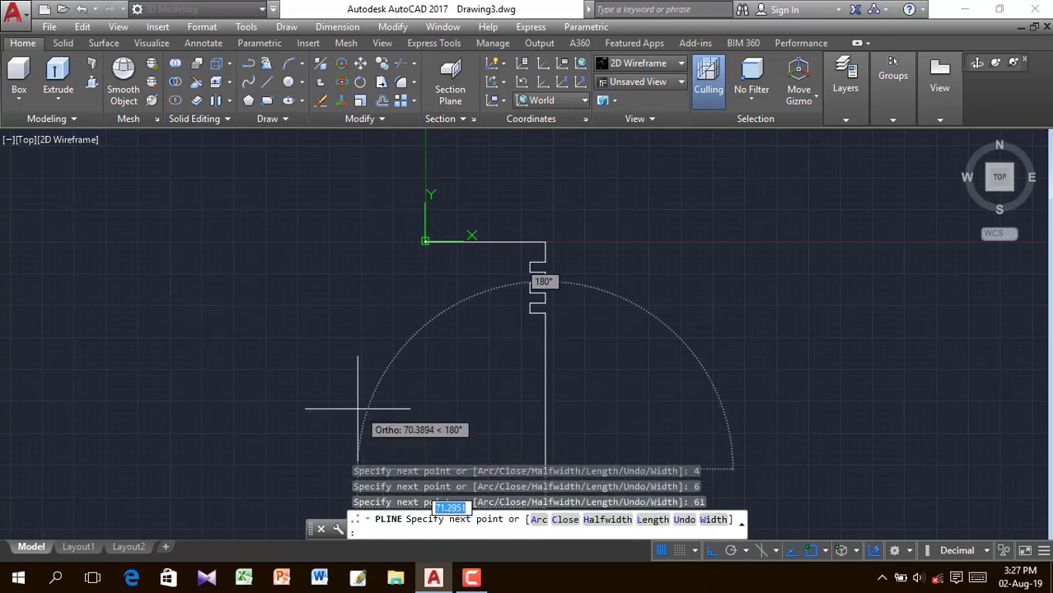
middle_drag(400, 354, 398, 262)
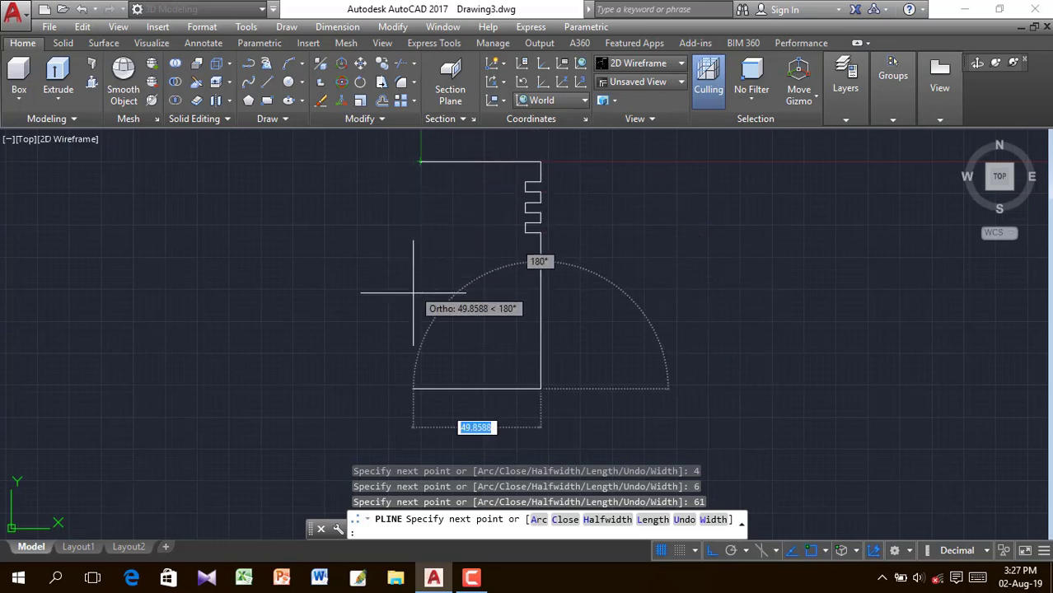
click(420, 387)
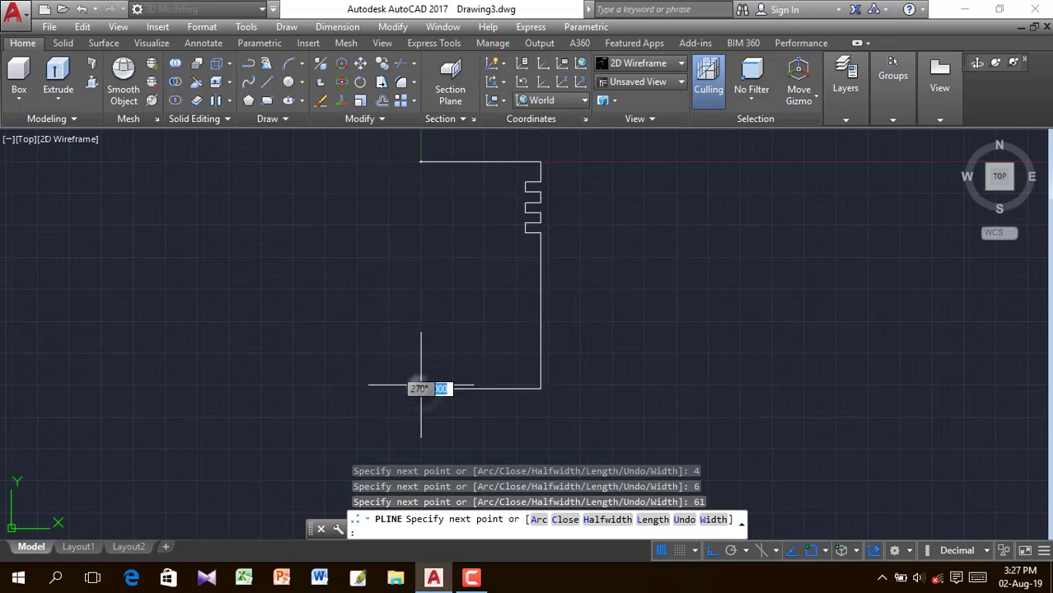
click(421, 162)
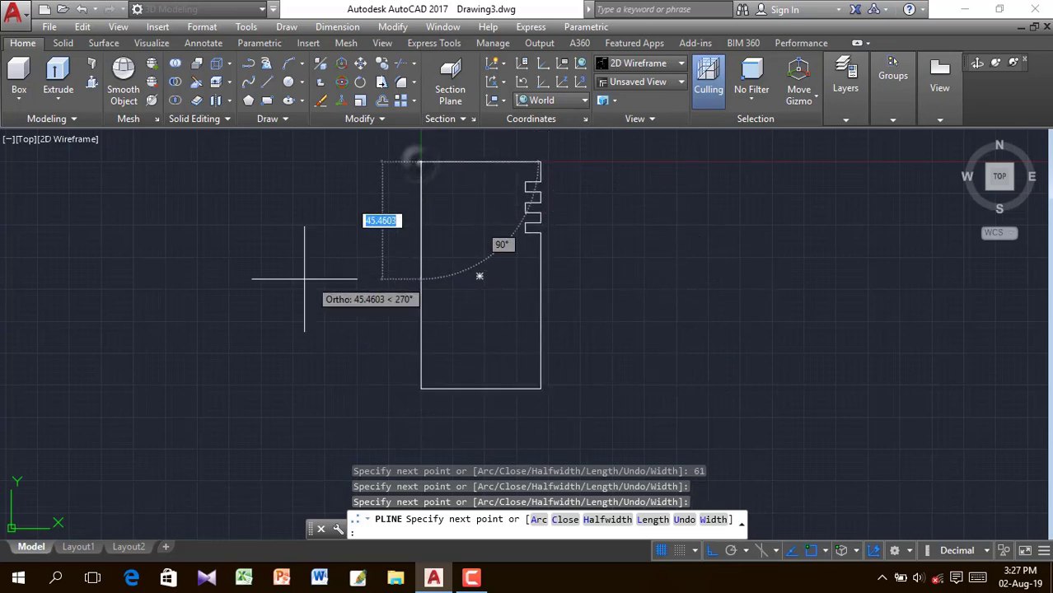
right_click(272, 272)
click(310, 289)
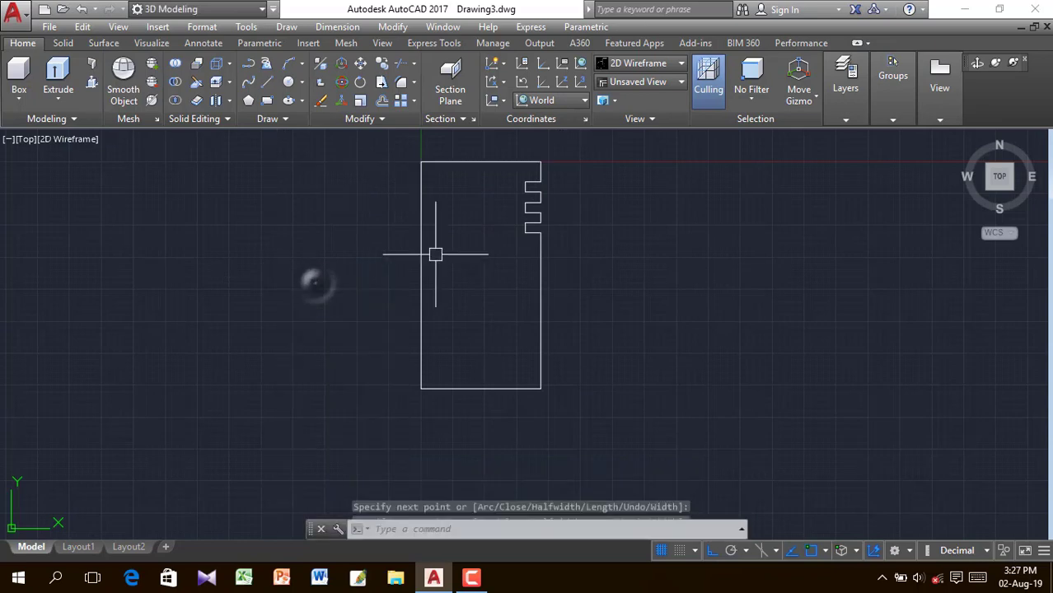
Fillet the profile's upper-right corner with a radius of 2.
scroll(435, 251, up, 2)
scroll(435, 253, down, 2)
mouse_move(433, 250)
middle_down()
mouse_move(461, 313)
mouse_move(517, 313)
middle_up()
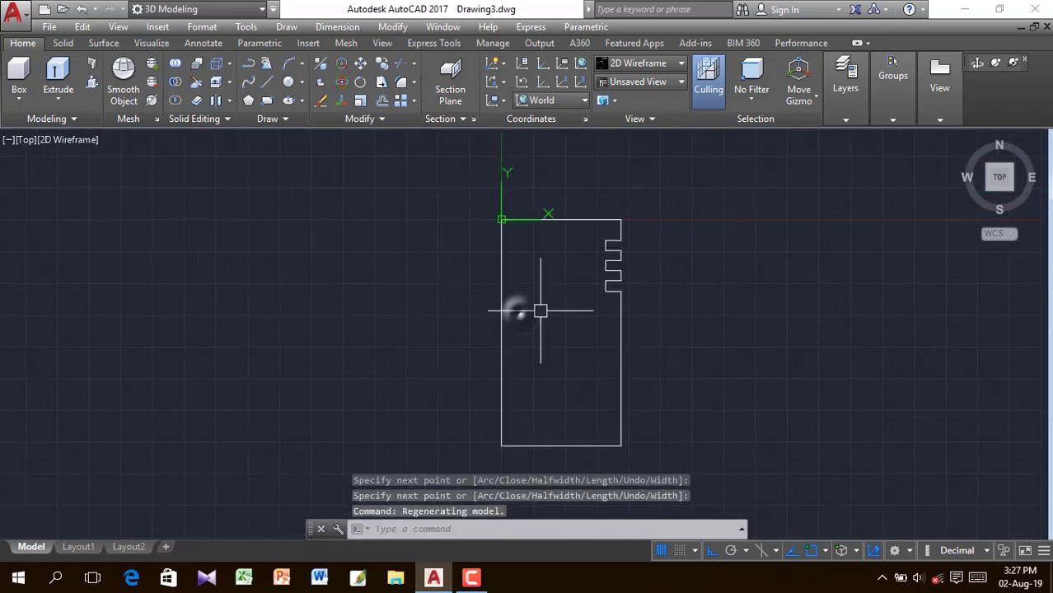
click(418, 86)
click(455, 111)
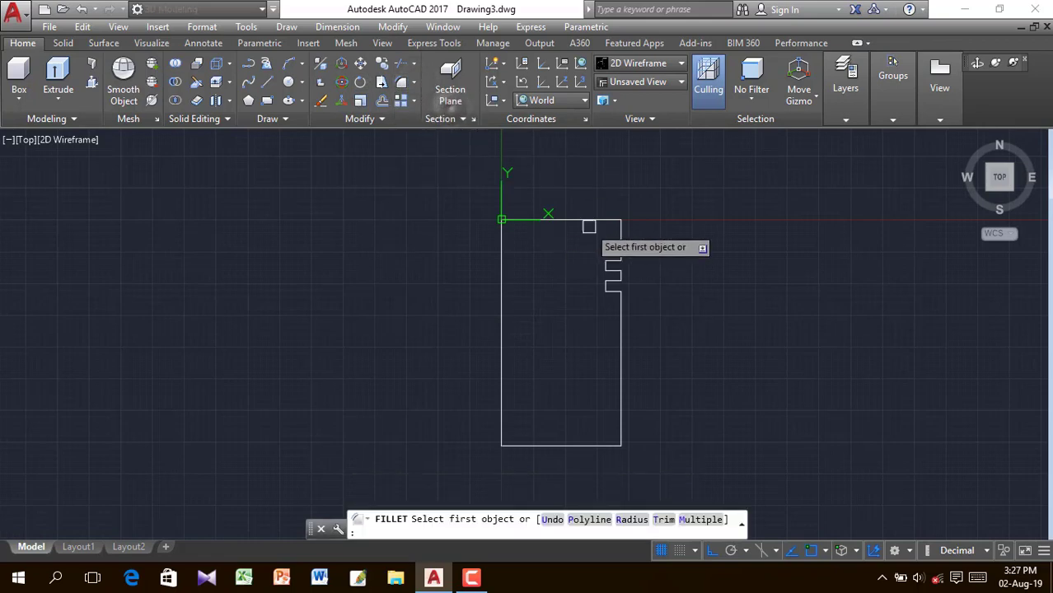
click(631, 519)
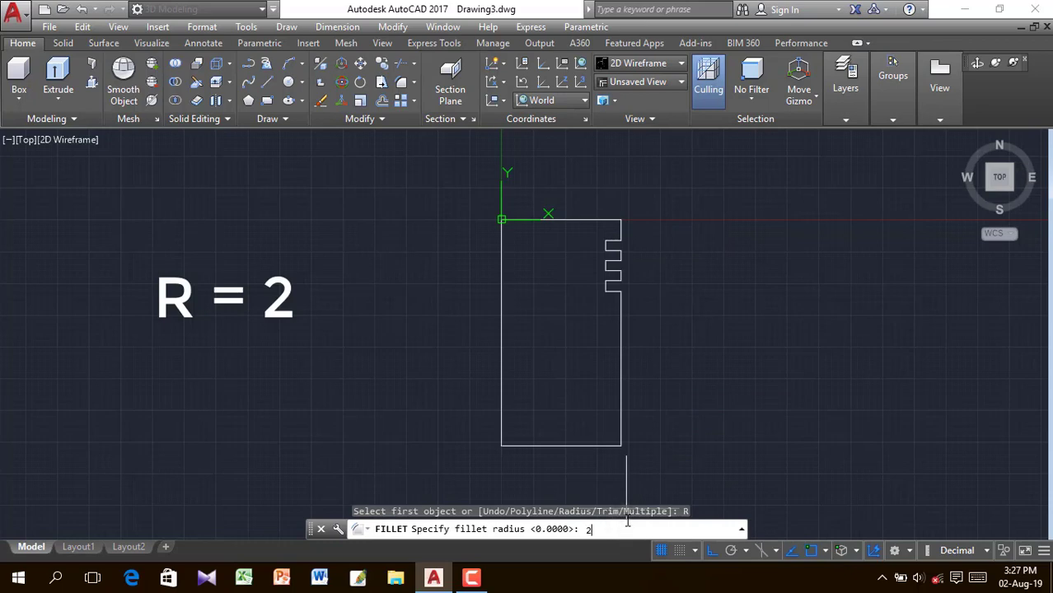
key(Return)
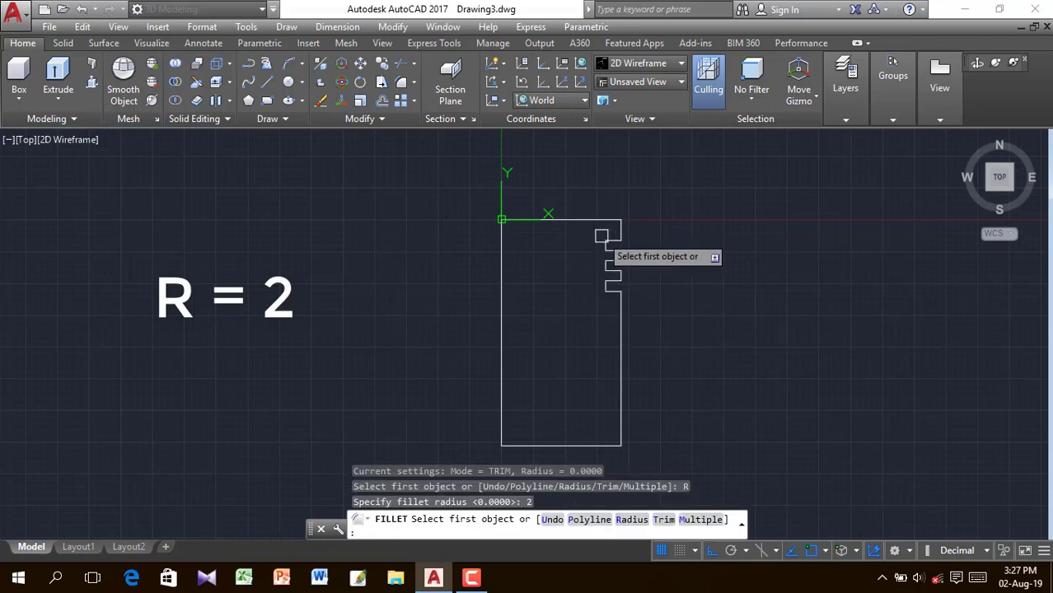
click(606, 219)
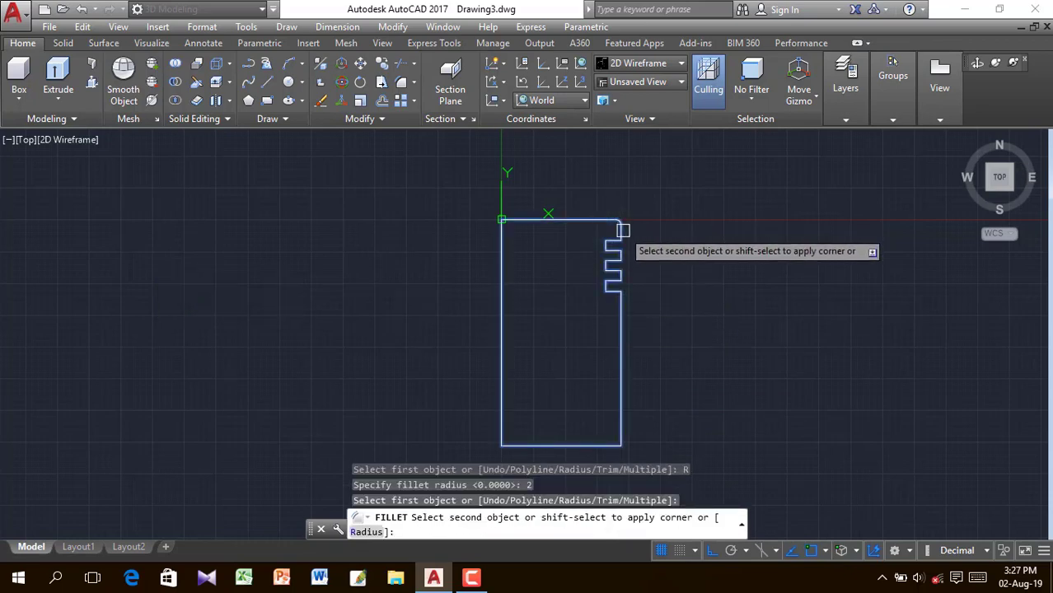
click(623, 232)
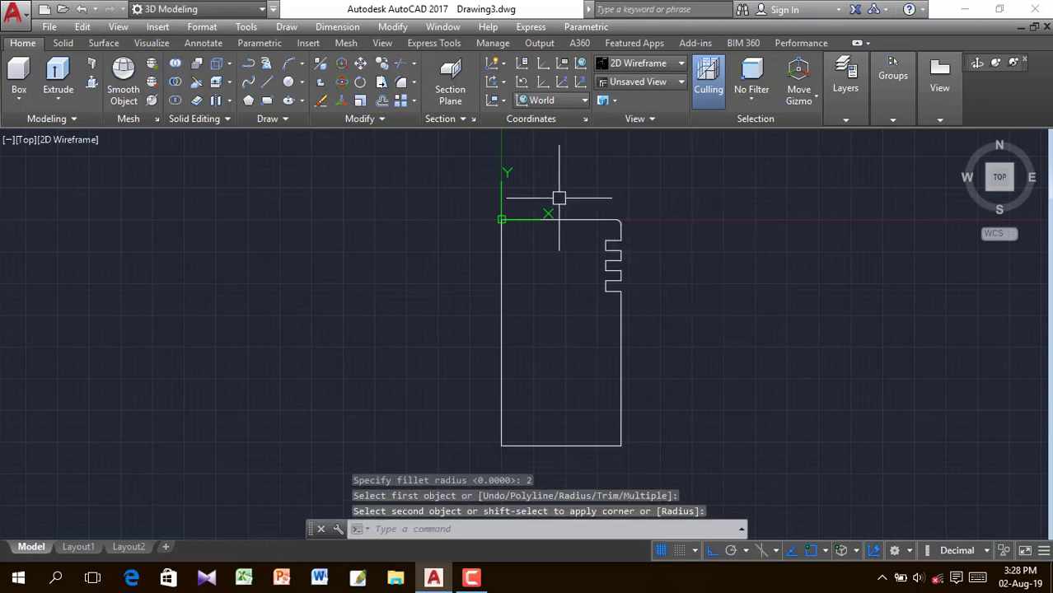
right_click(317, 228)
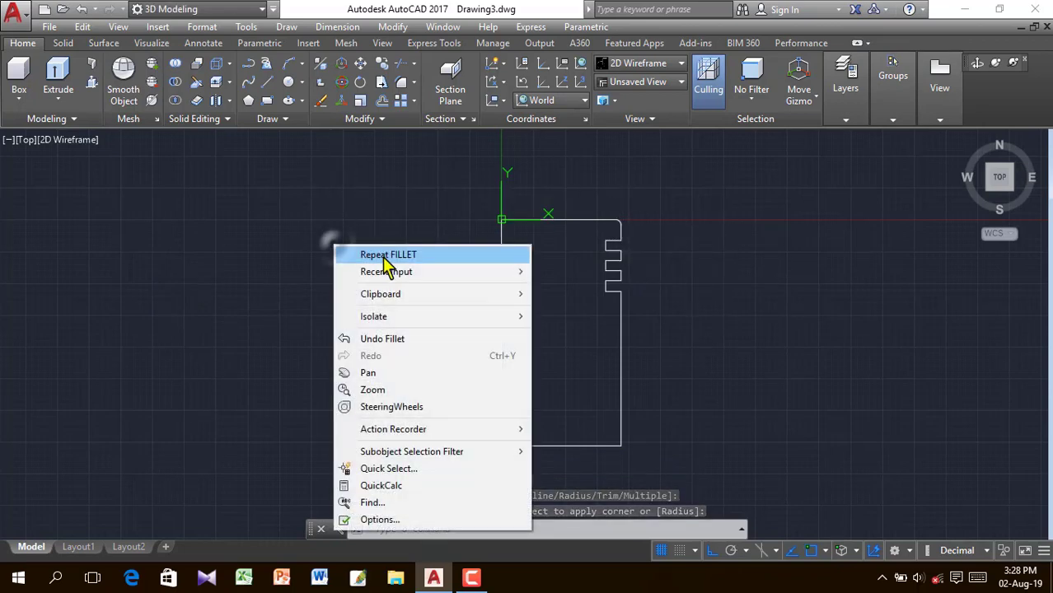
click(259, 274)
click(319, 303)
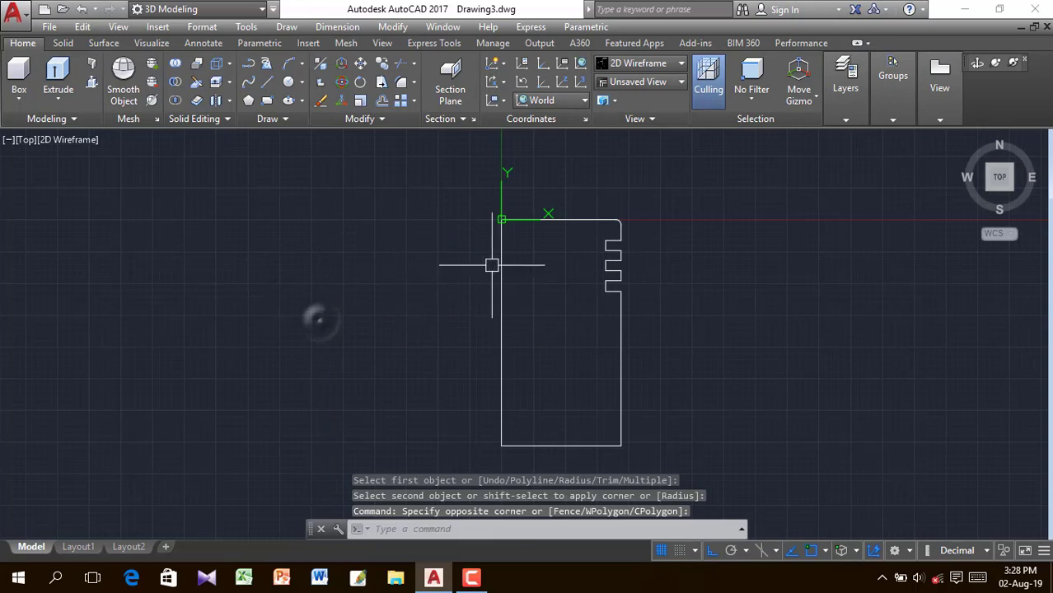
Revolve the grooved profile 360 degrees about its vertical left edge into a solid.
click(69, 122)
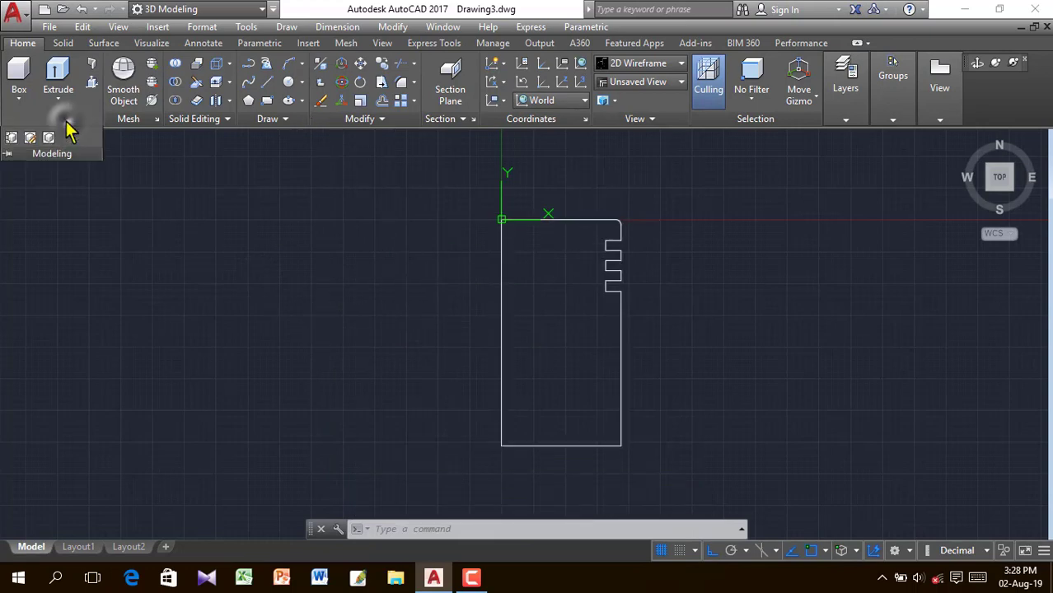
click(60, 101)
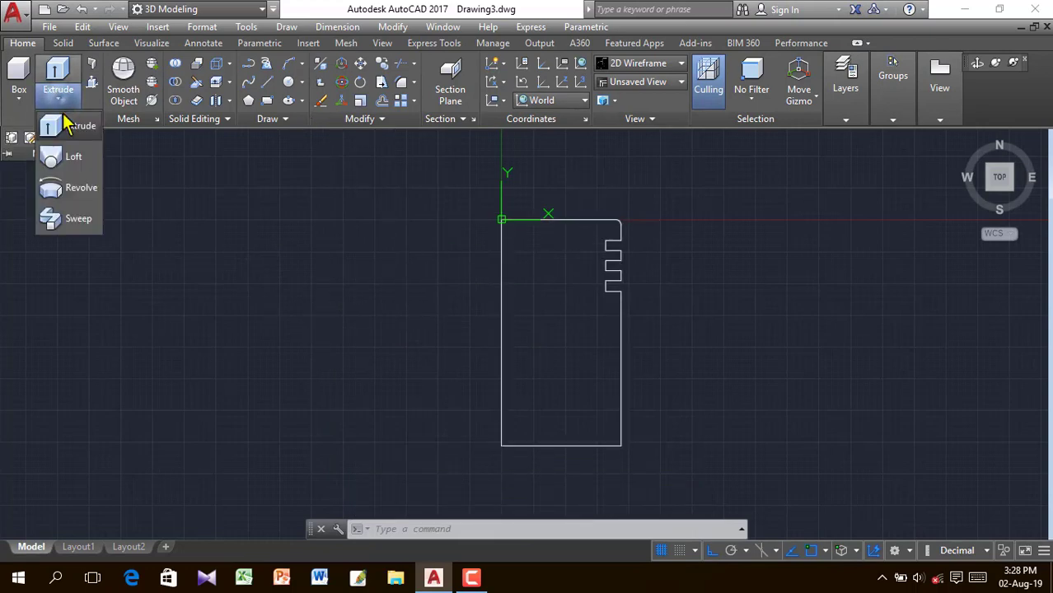
click(83, 198)
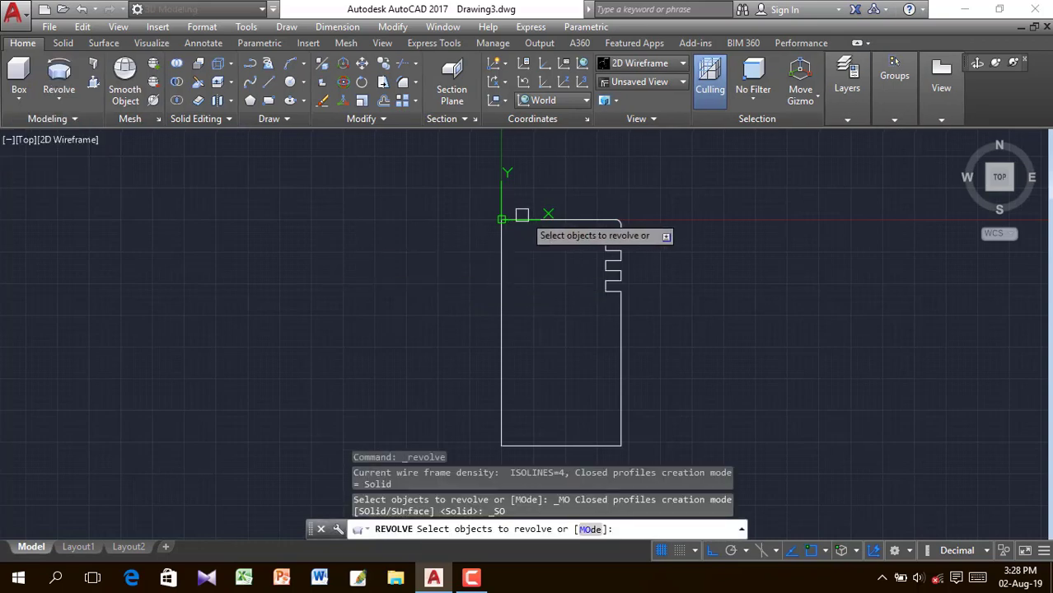
click(594, 220)
right_click(285, 205)
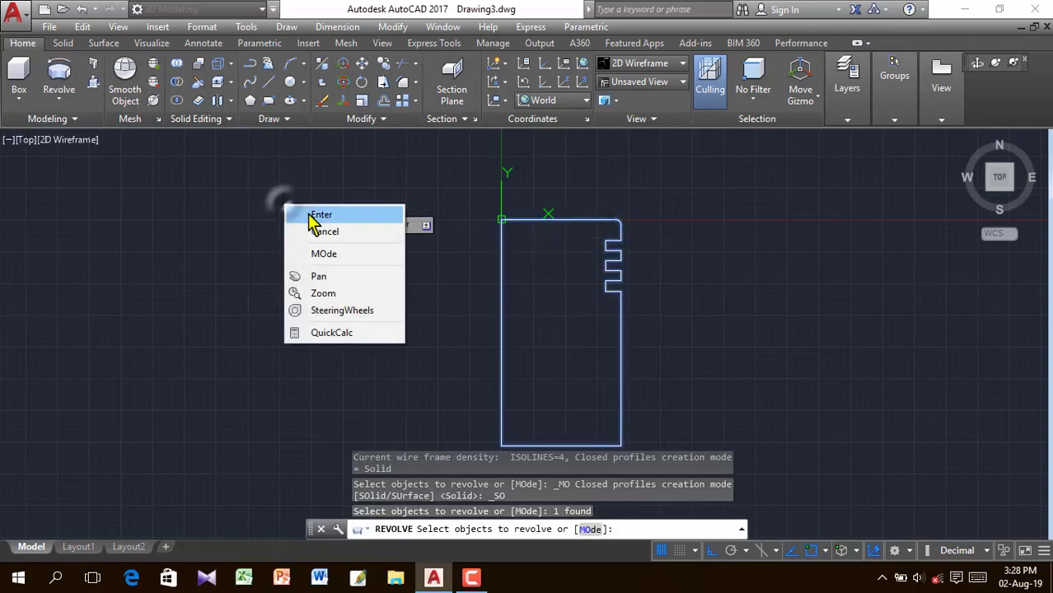
click(321, 215)
click(500, 219)
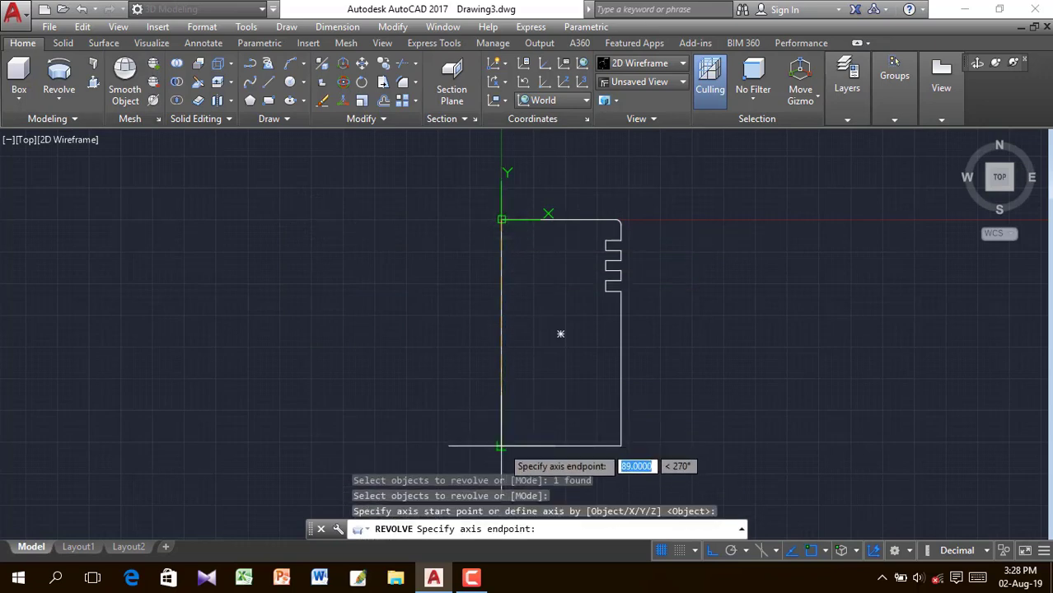
click(501, 446)
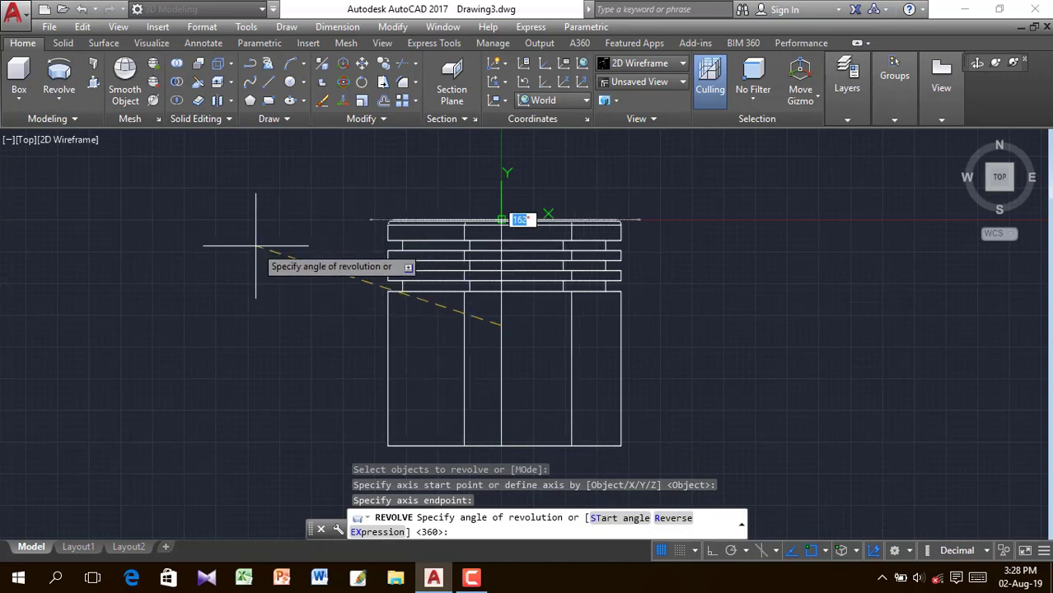
key(Return)
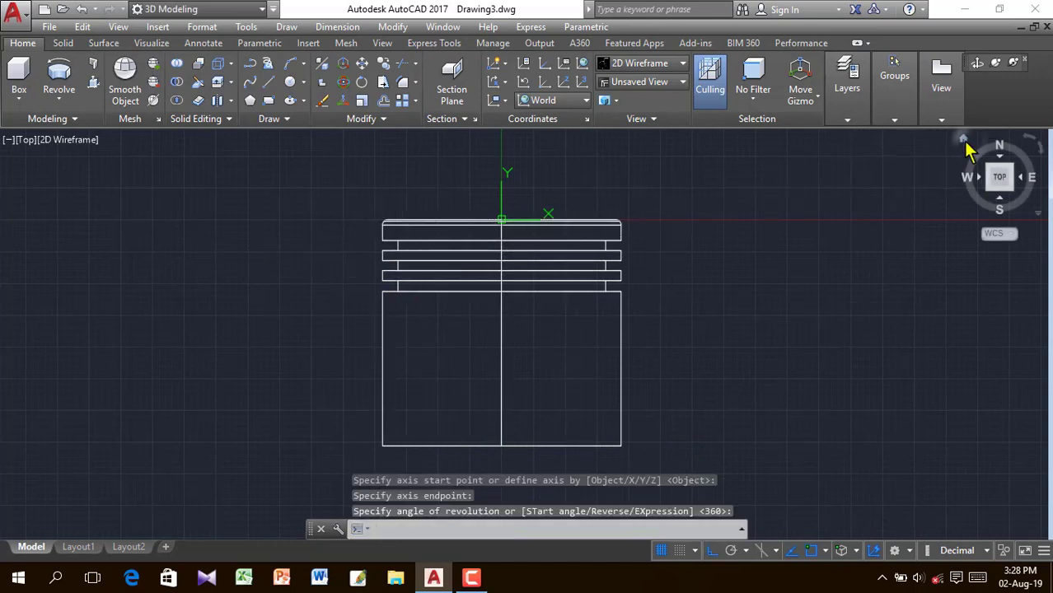
Display the revolved solid in the Realistic visual style, checking it in the home view before returning to the top view.
click(963, 141)
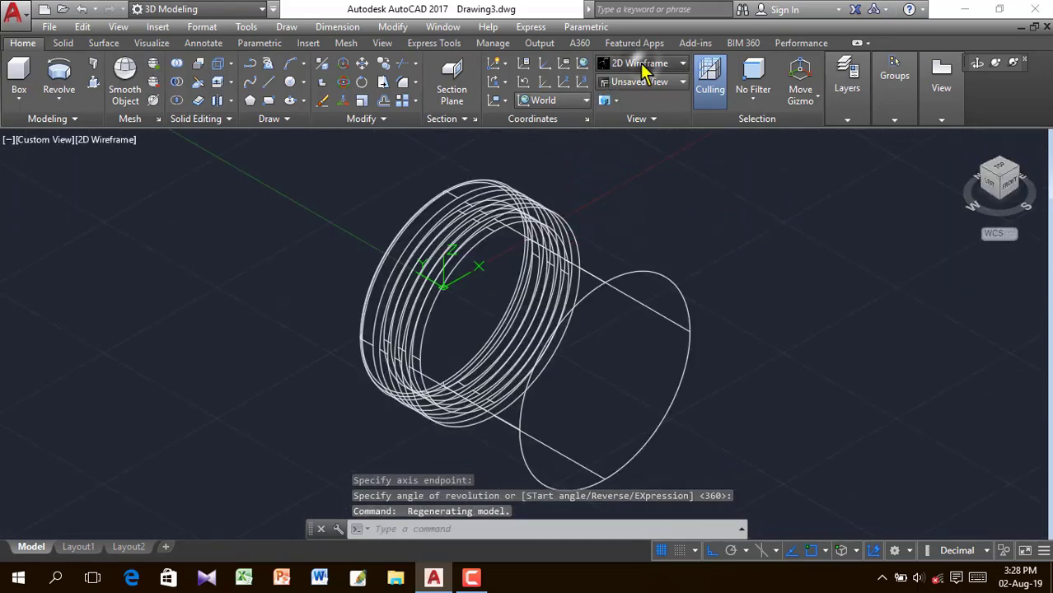
click(683, 64)
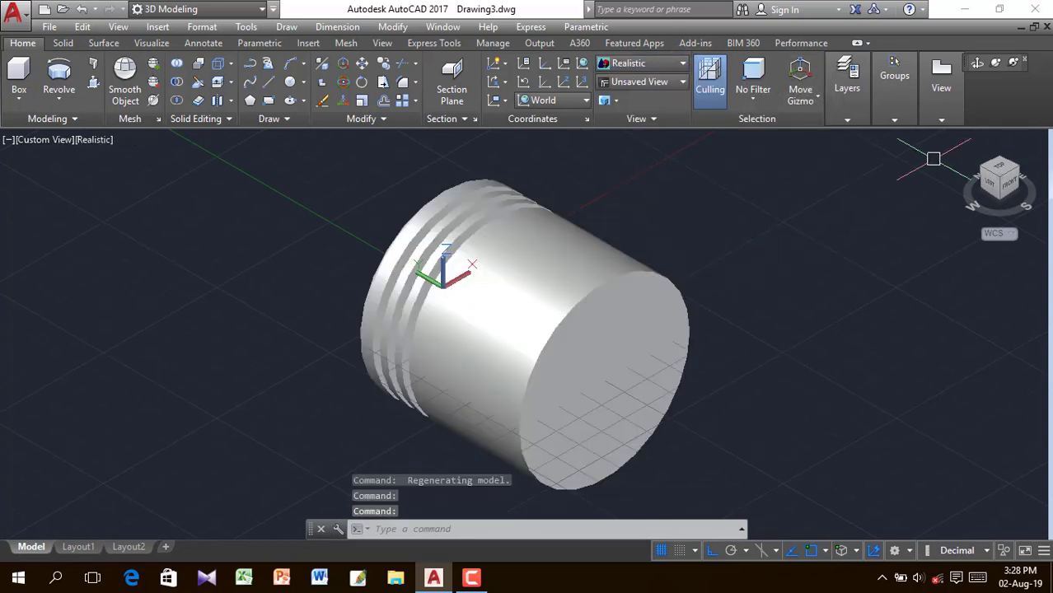
click(999, 171)
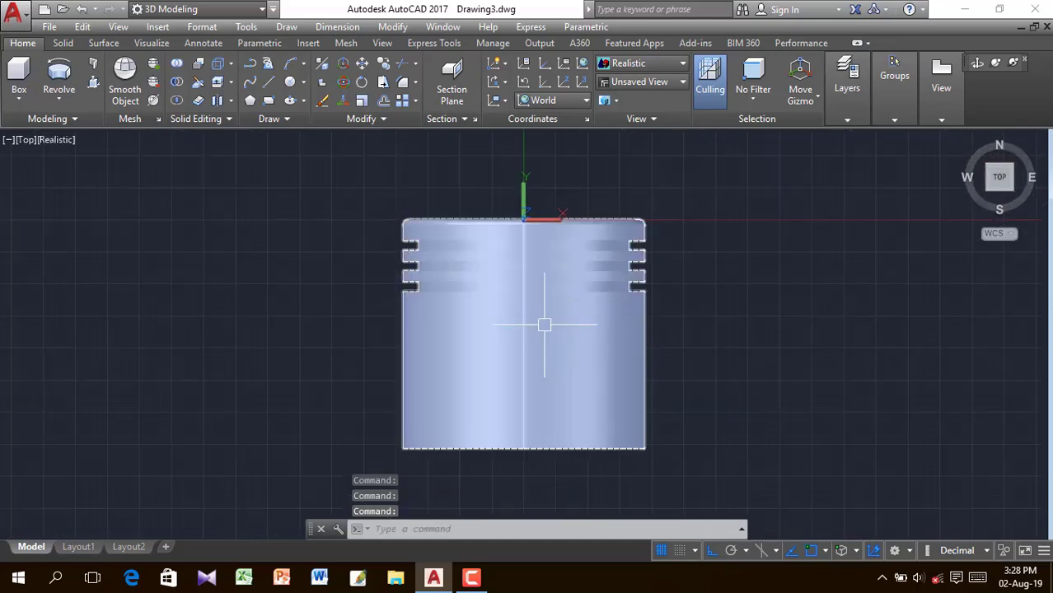
Hide the revolved piston solid so the drawing area is clear.
click(607, 391)
right_click(607, 391)
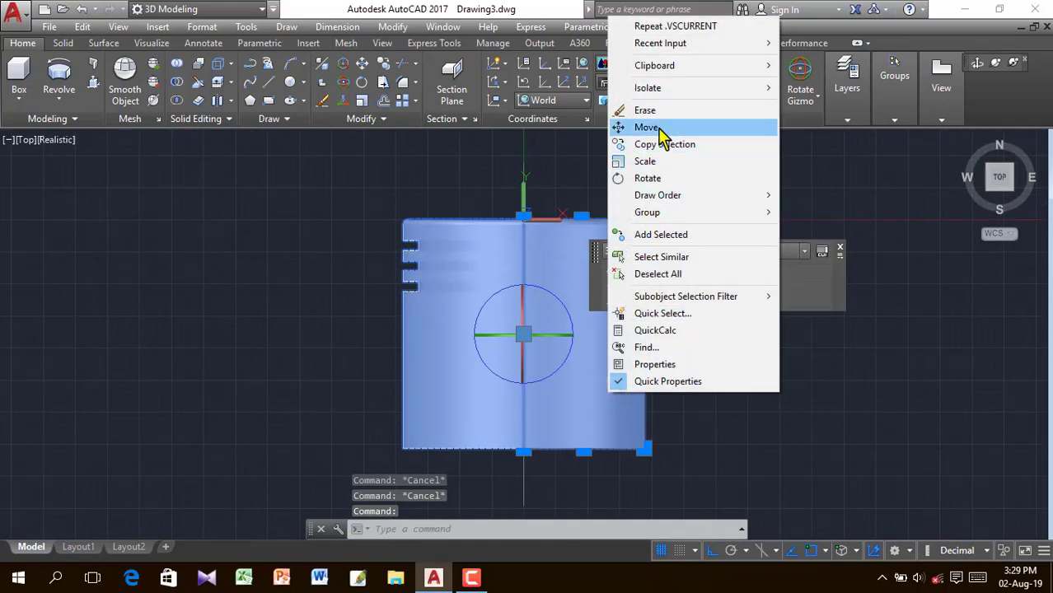
mouse_move(677, 93)
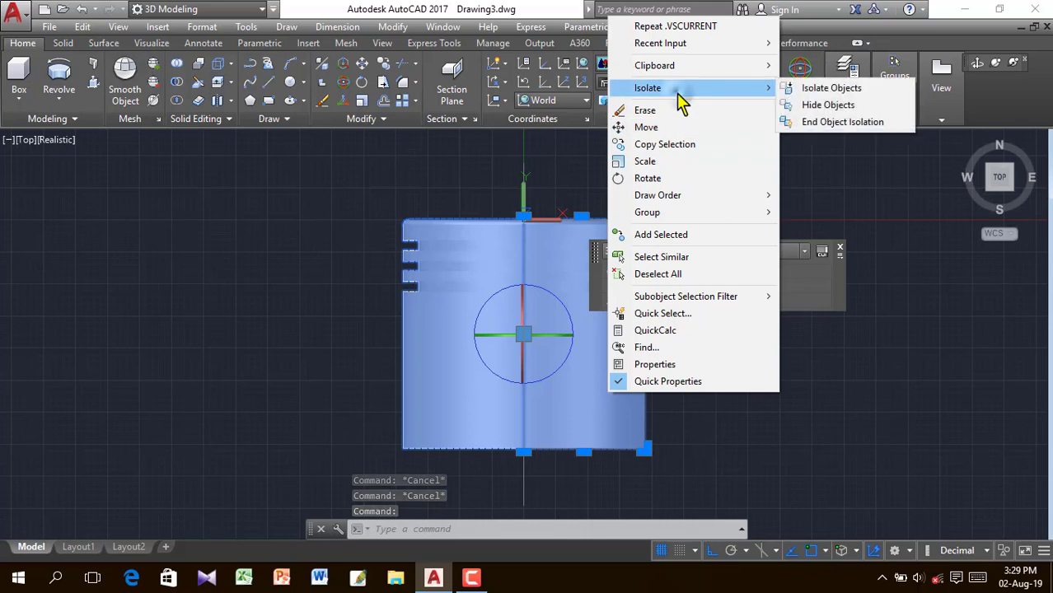
click(822, 107)
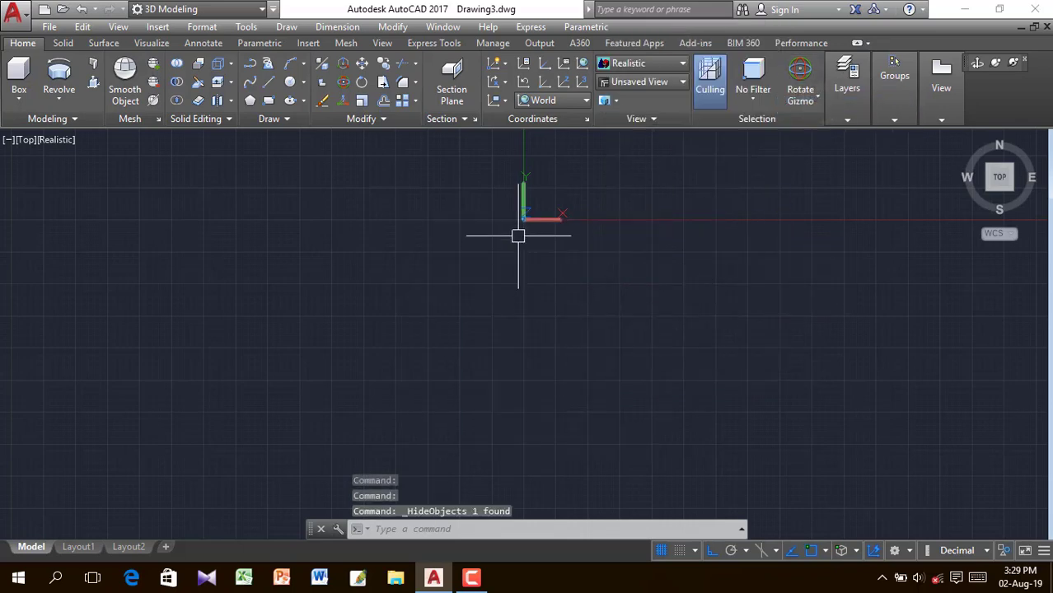
Start a polyline at the origin (0,0) and draw 8 units down and 36 units right.
click(250, 63)
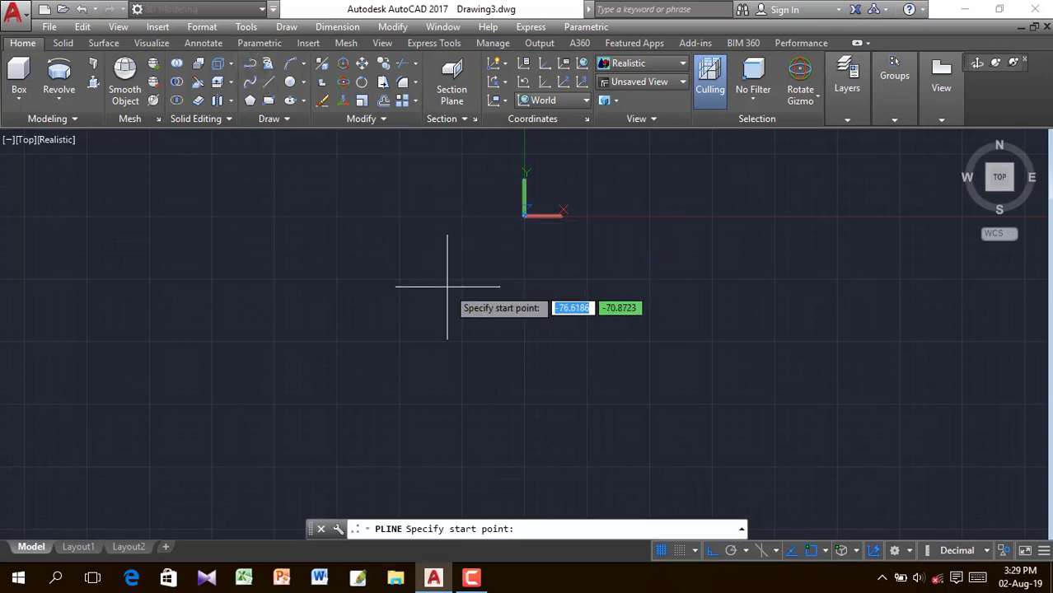
text(0)
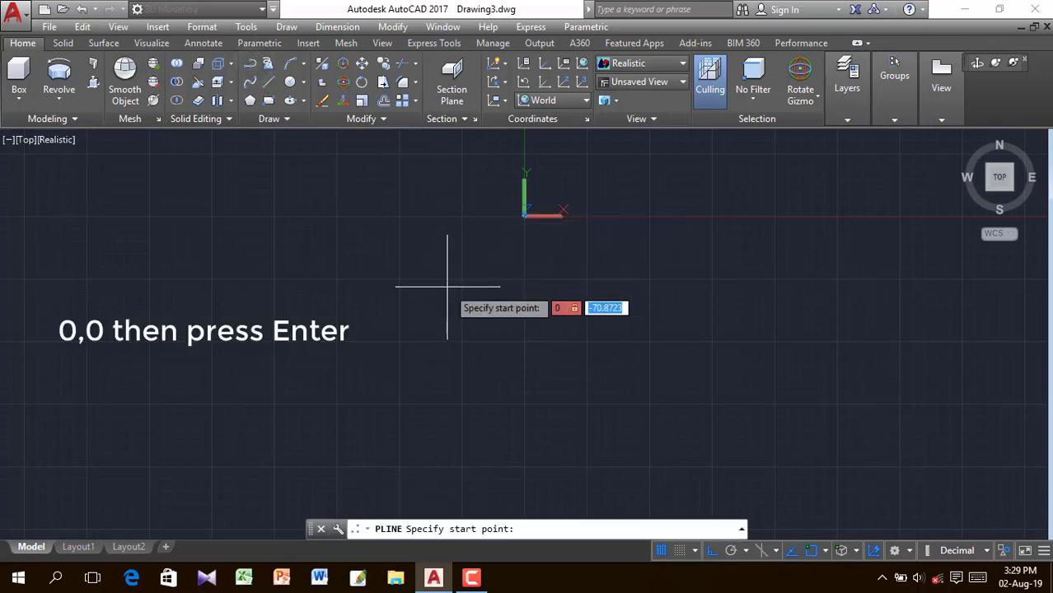
text(,0)
key(Return)
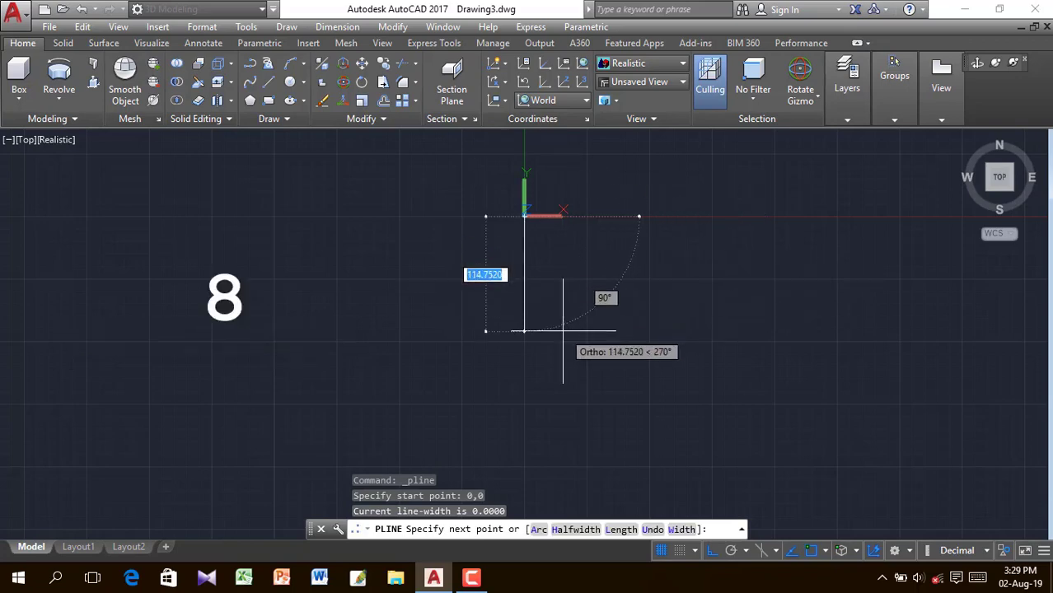
text(8)
key(Return)
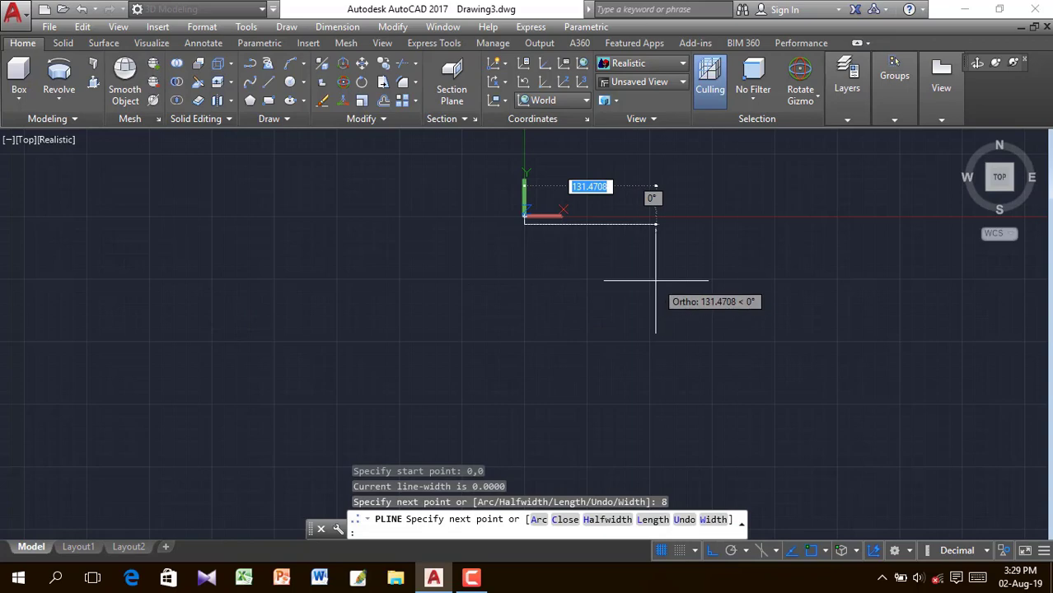
text(3)
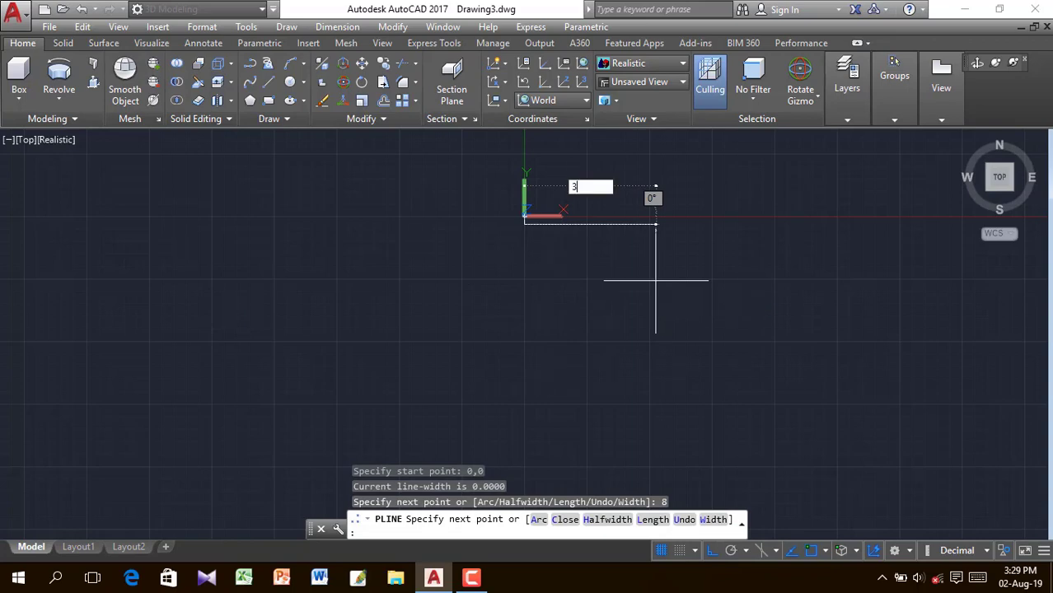
text(6)
key(Return)
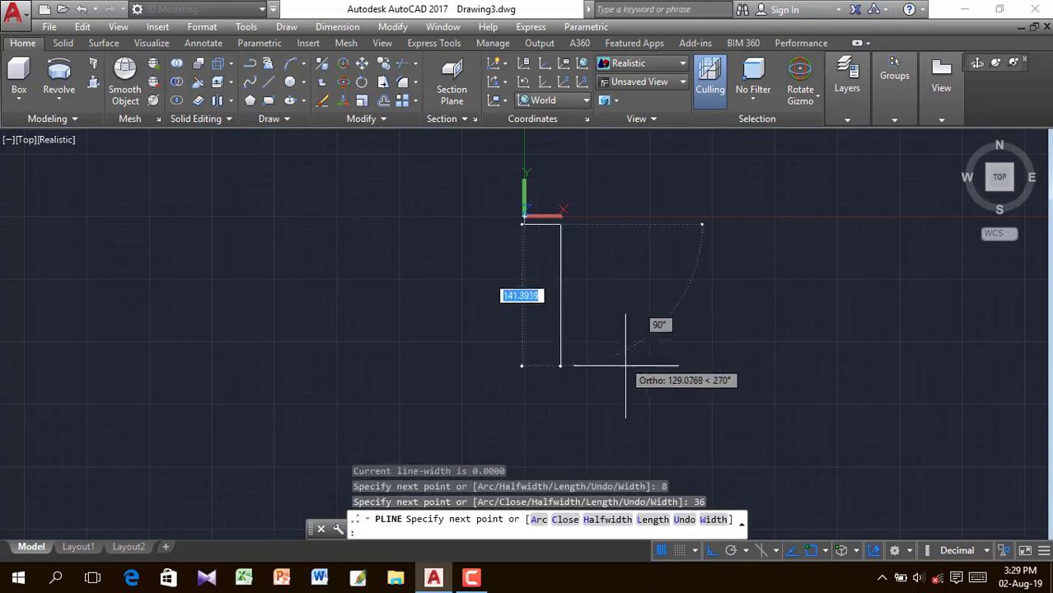
Continue the polyline 24 units down and 16 units left.
middle_drag(557, 270, 563, 365)
scroll(563, 365, down, 4)
scroll(563, 358, up, 5)
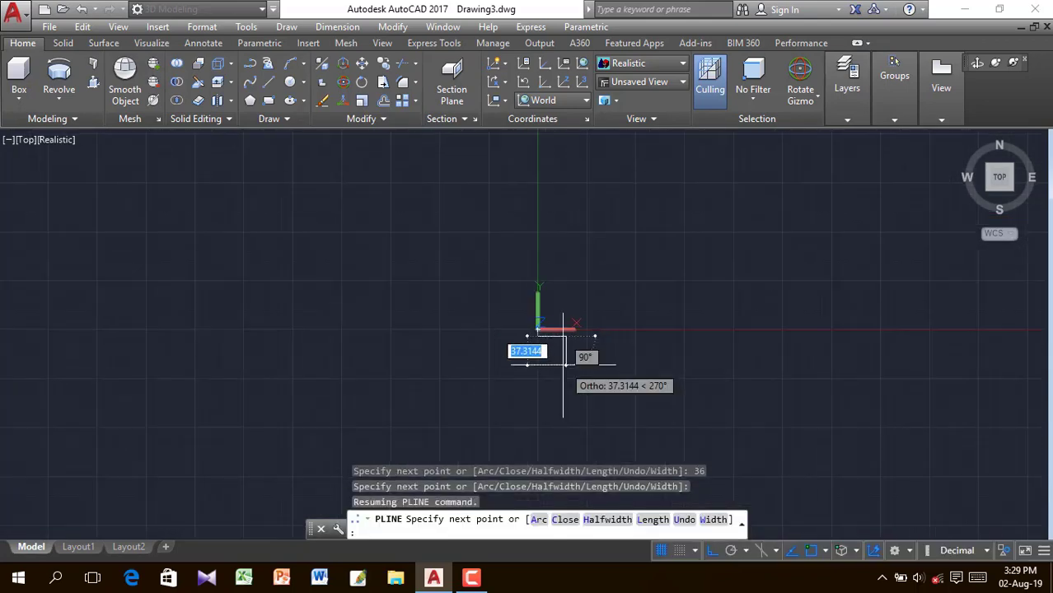
scroll(549, 344, up, 3)
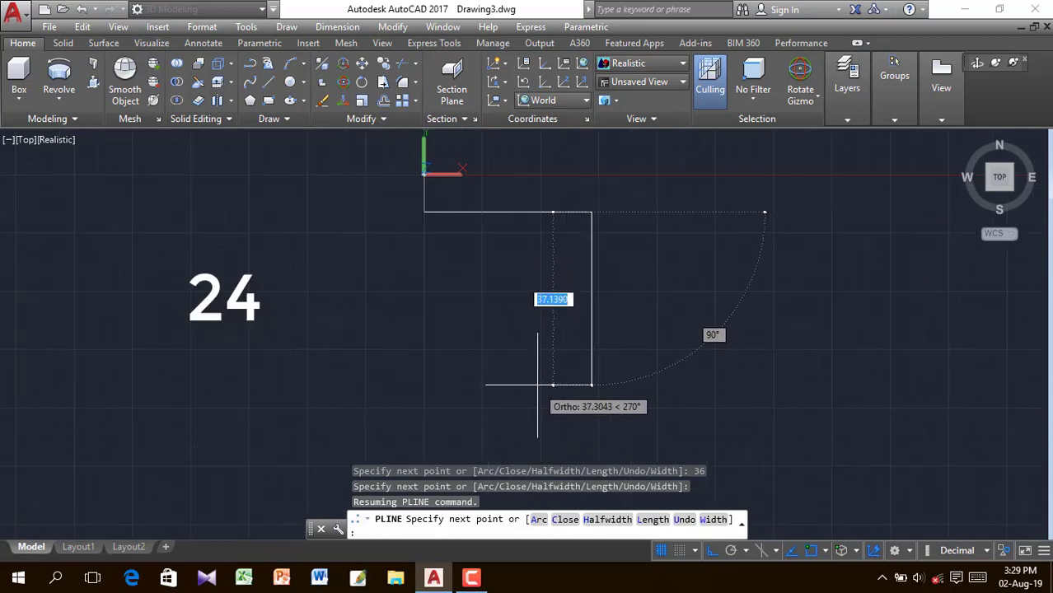
text(24)
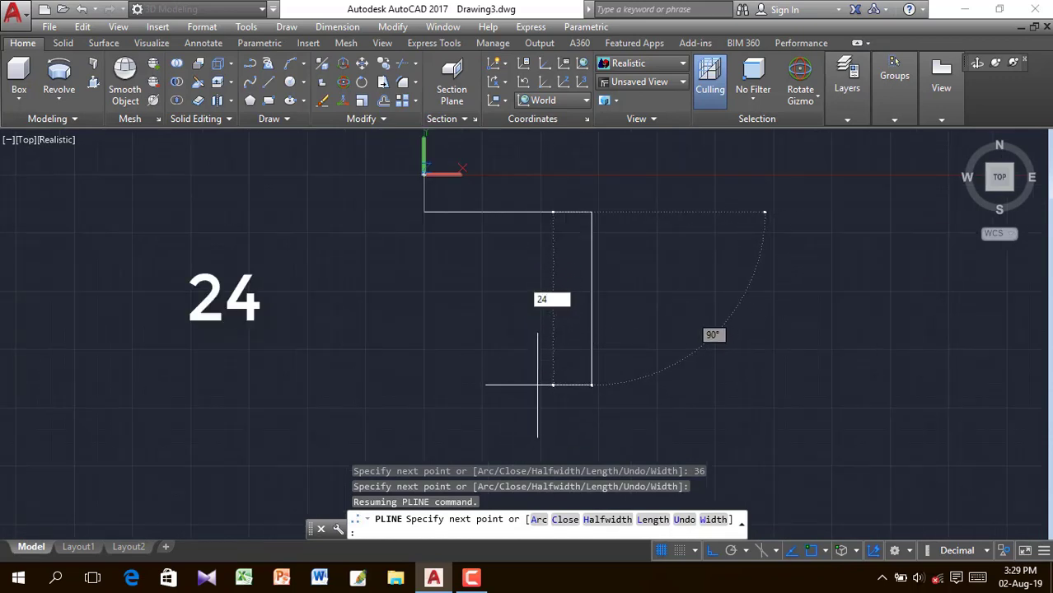
key(Return)
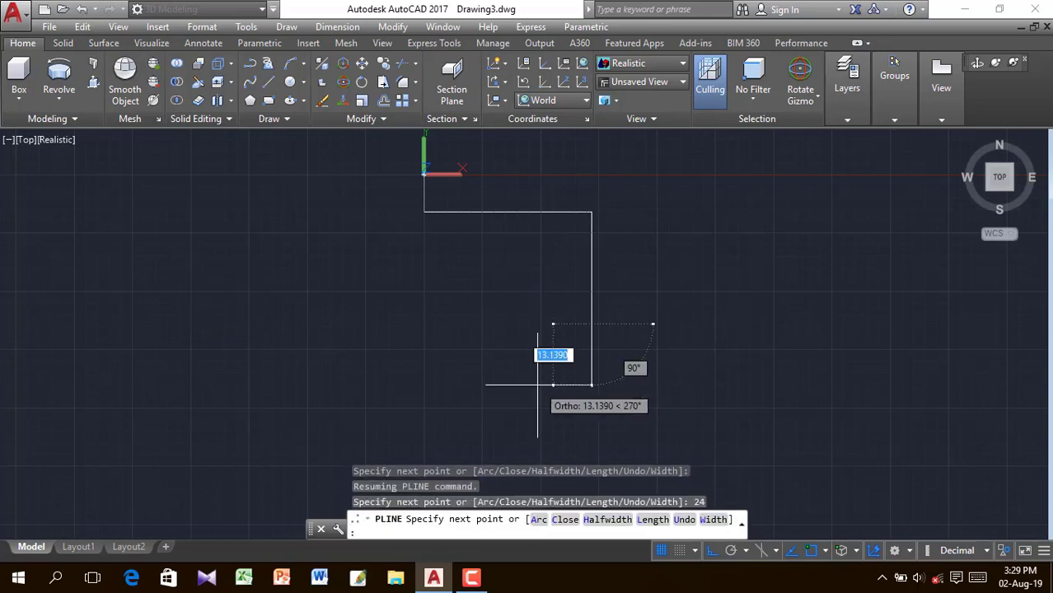
text(16)
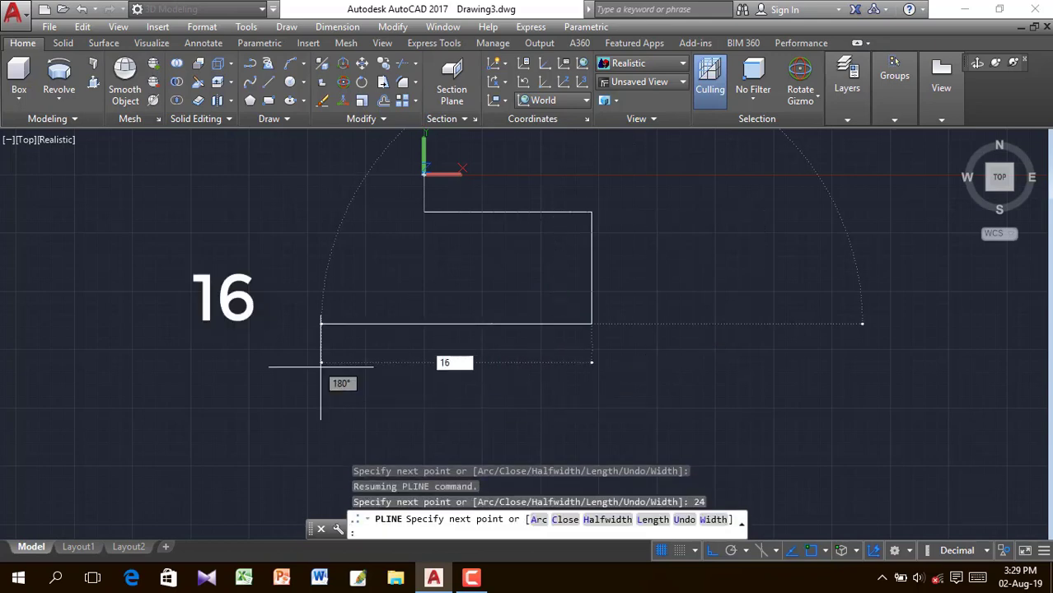
key(Return)
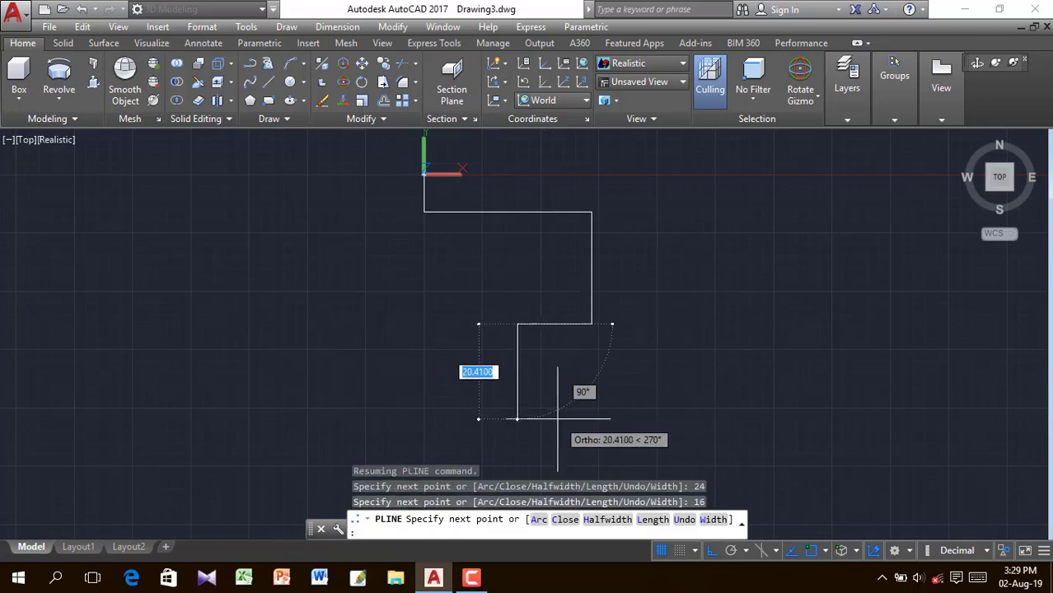
Extend the polyline 24 units down and 20 units right.
text(24)
key(Return)
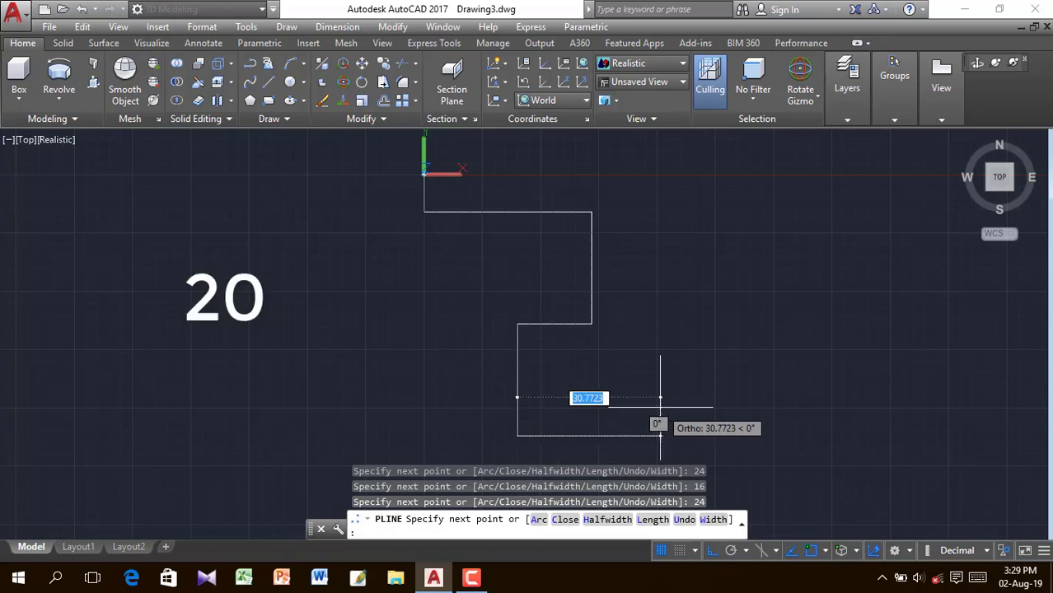
text(20)
key(Return)
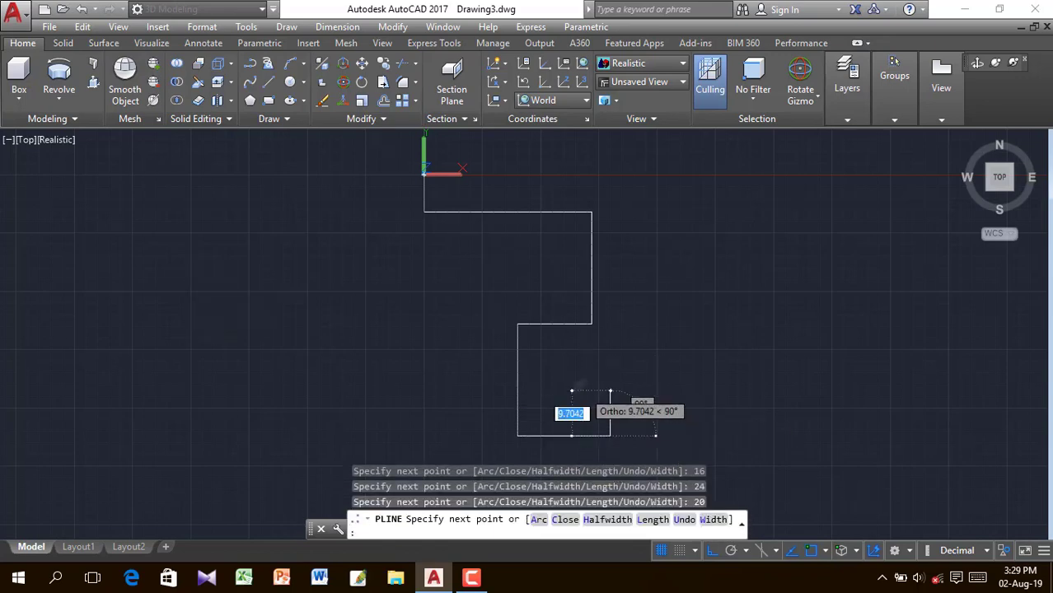
Draw 8 units down, and outline a small notch 2 left, 2 down and 2 right.
middle_drag(582, 394, 563, 260)
scroll(564, 262, up, 1)
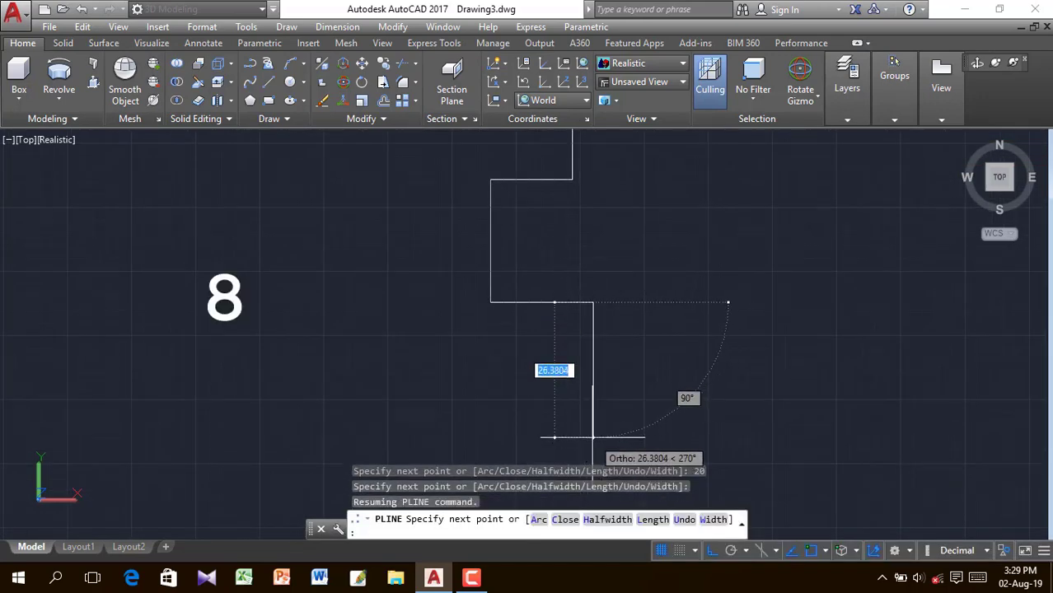
text(8)
key(Return)
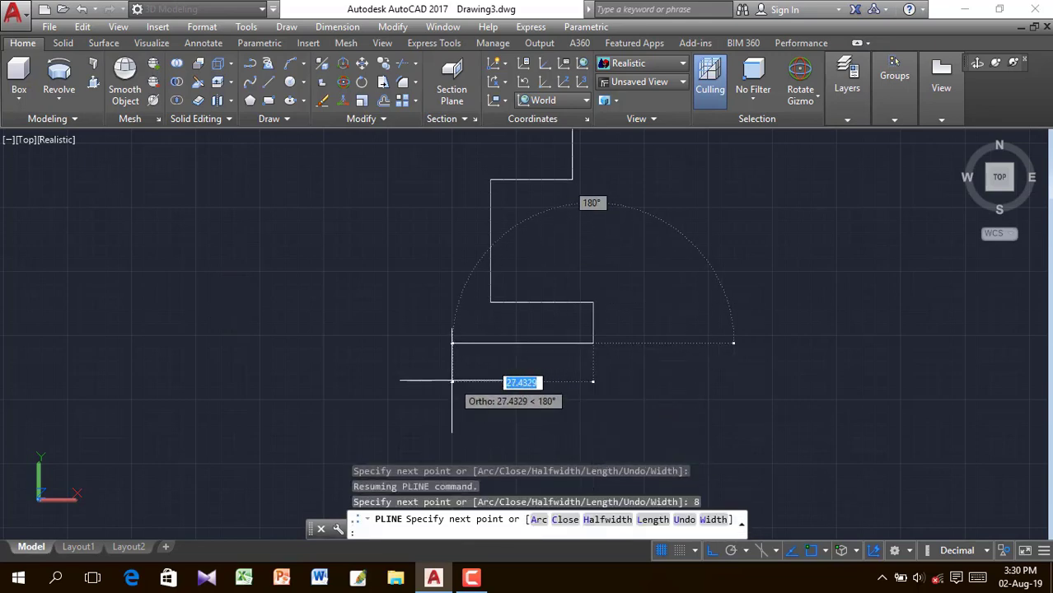
text(2)
key(Return)
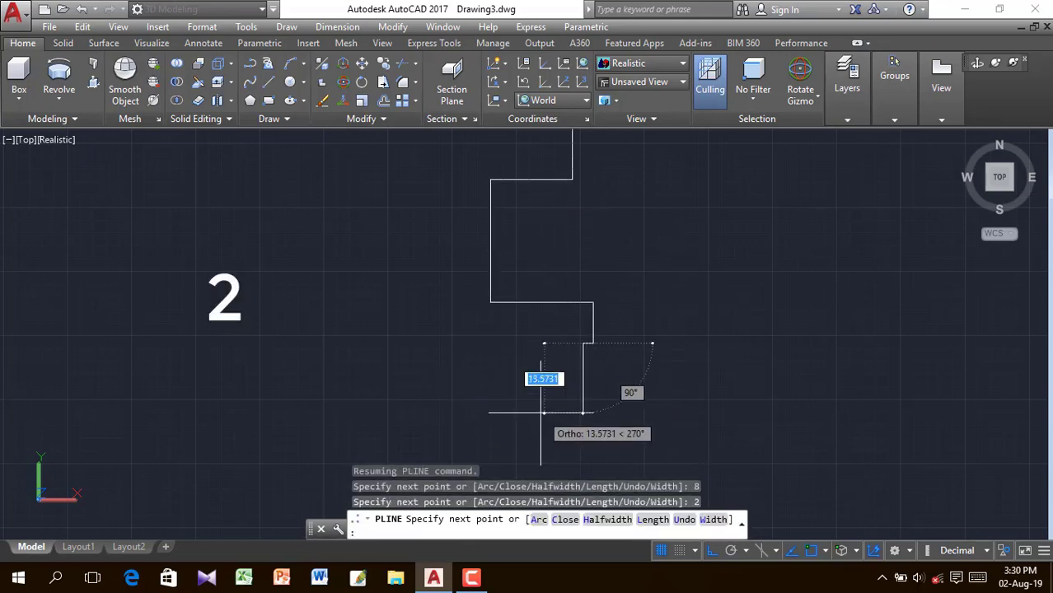
text(2)
key(Return)
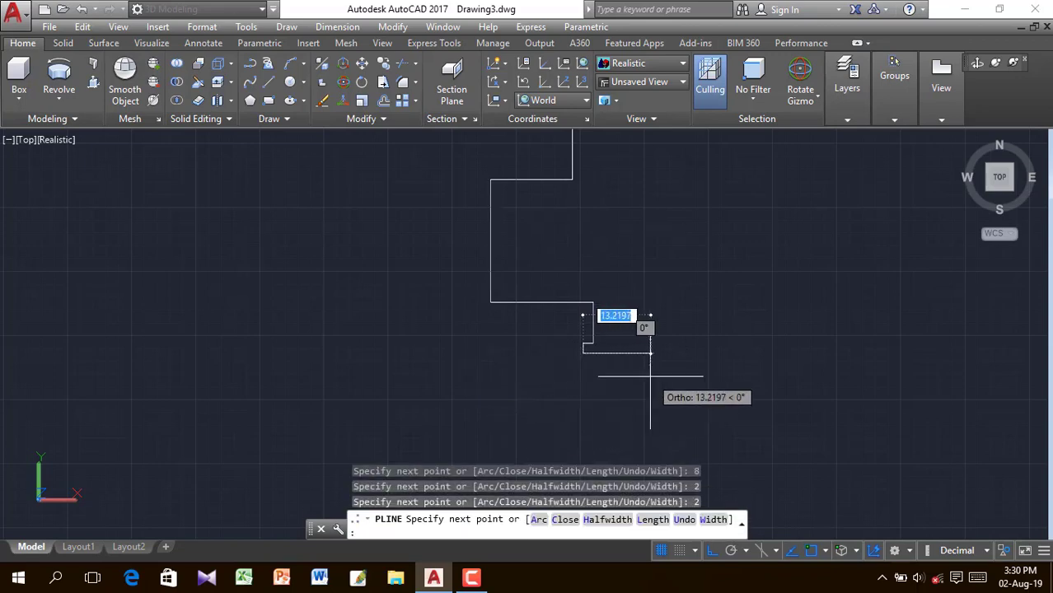
text(2)
key(Return)
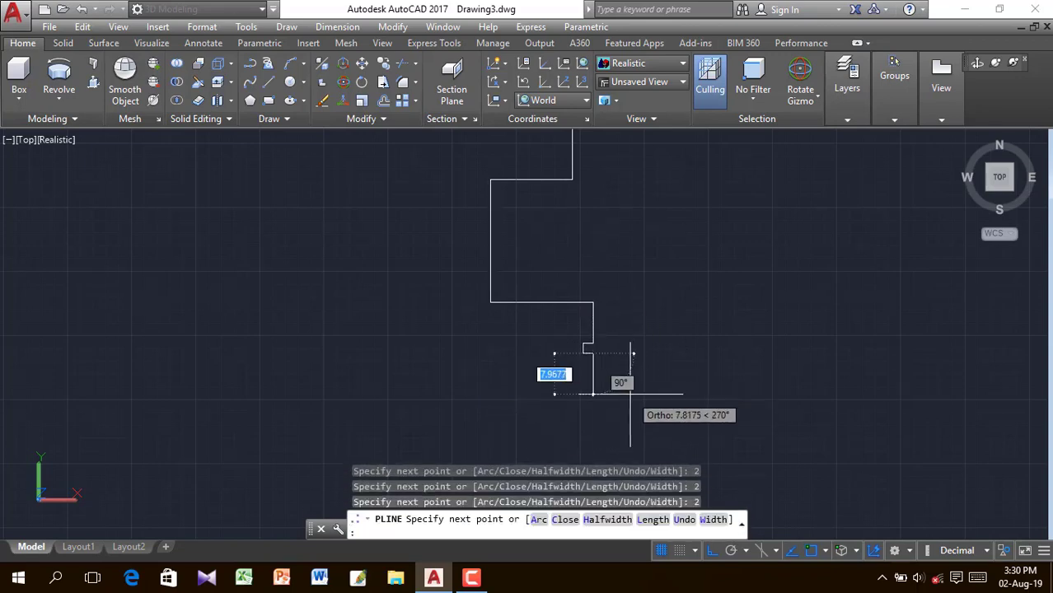
Extend the polyline 60 units down and 40 units left, back to the vertical axis below the origin.
middle_drag(583, 437, 560, 317)
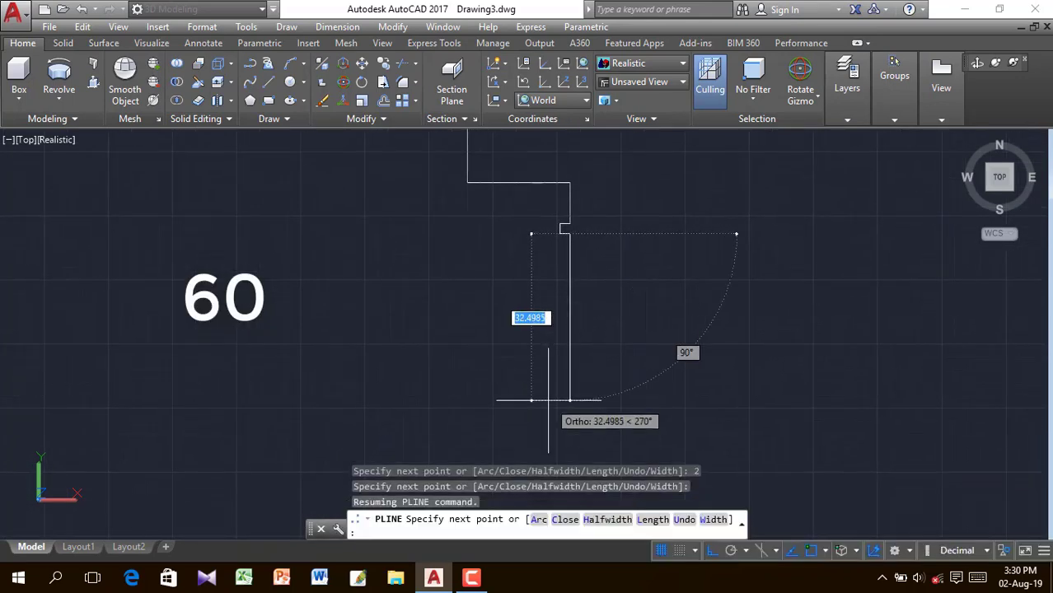
text(60)
key(Return)
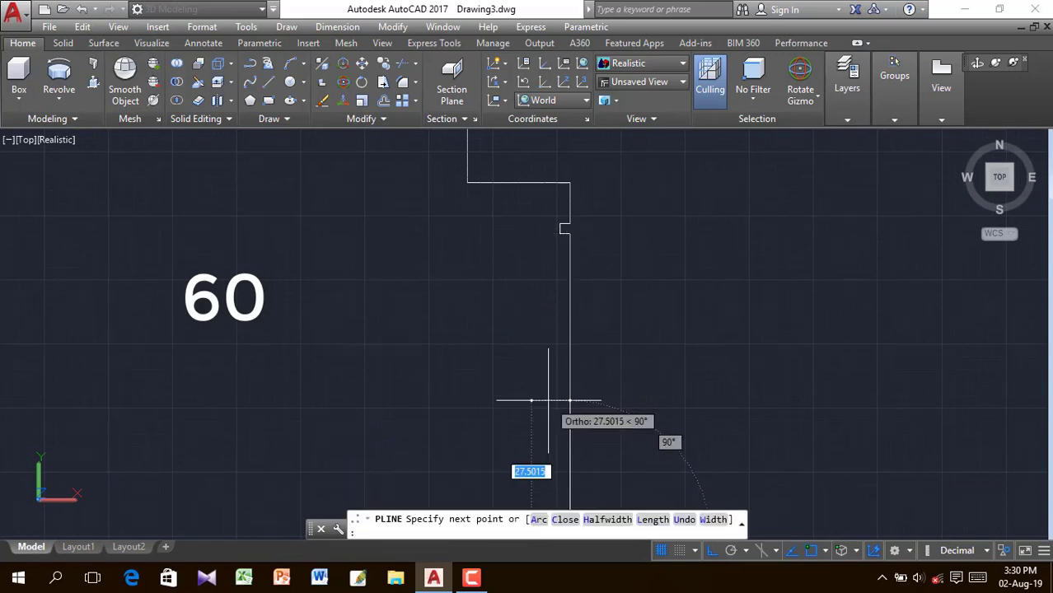
scroll(514, 286, down, 5)
scroll(511, 313, up, 4)
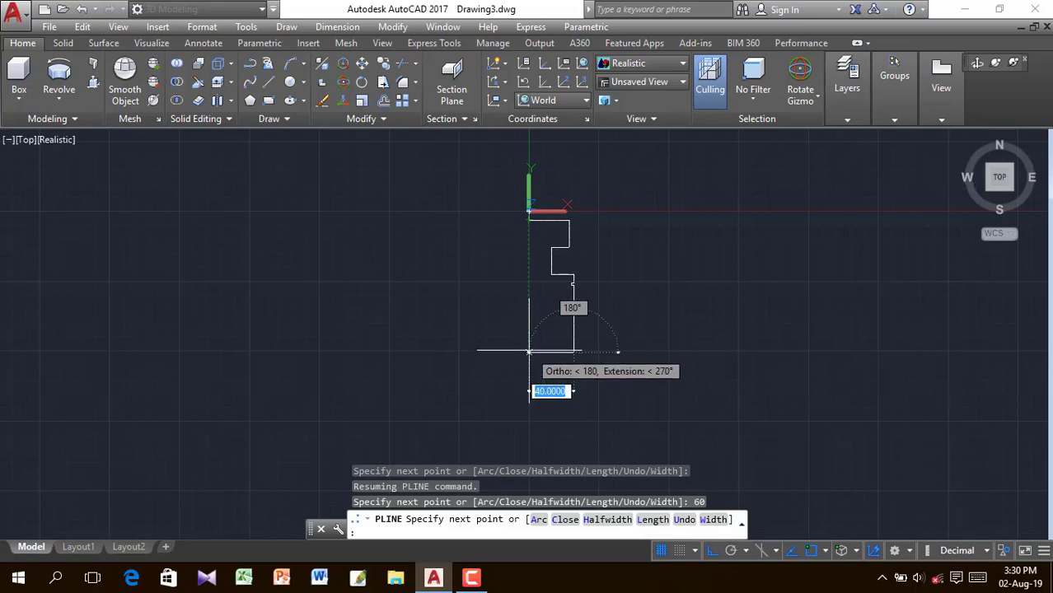
click(529, 353)
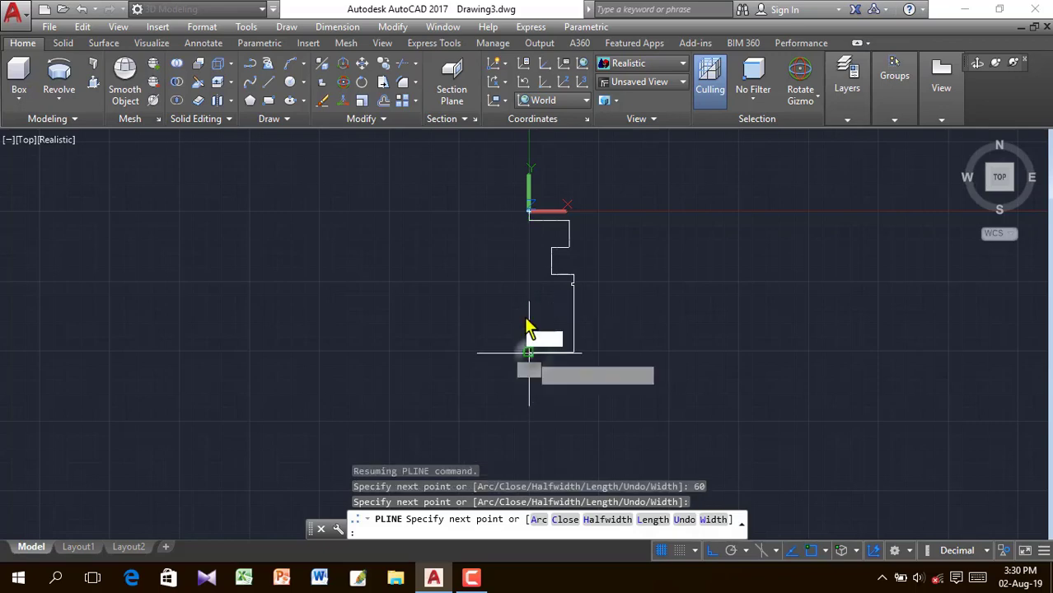
Draw the polyline up the vertical axis to the profile's upper inner corner and finish it.
click(529, 219)
right_click(346, 242)
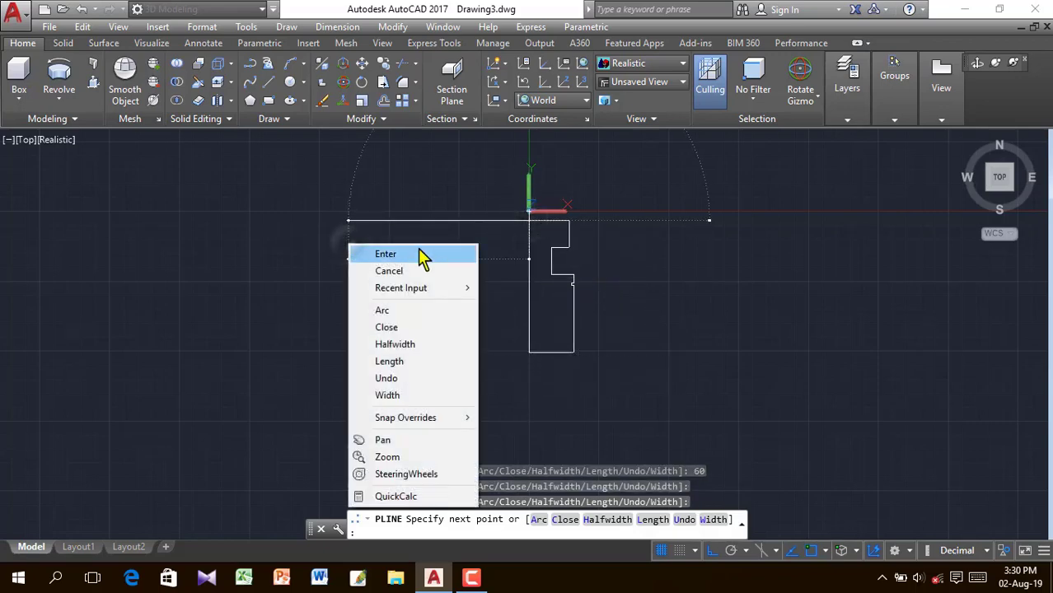
click(419, 254)
scroll(572, 223, down, 2)
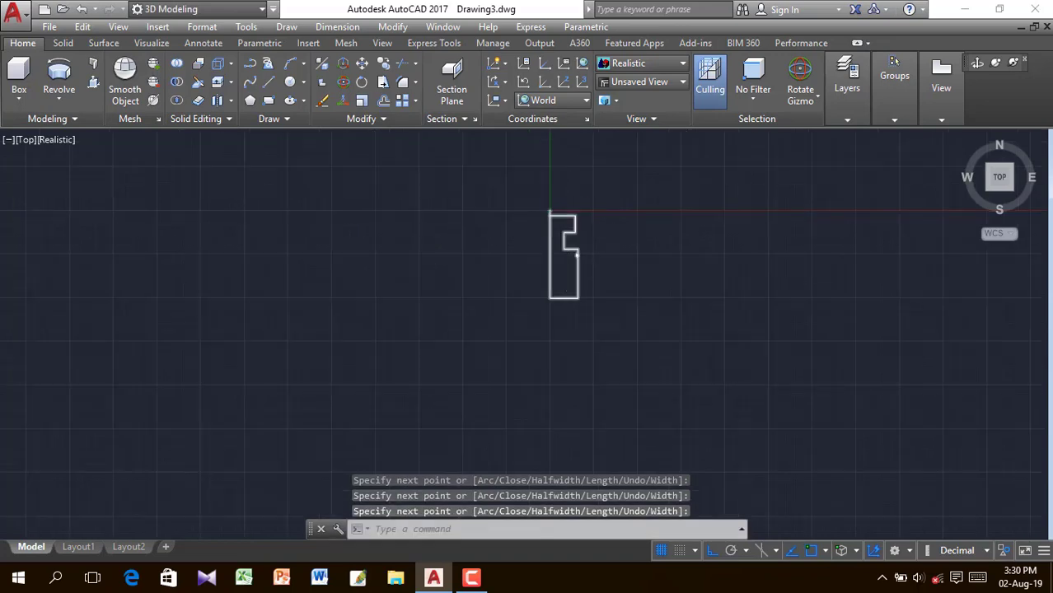
scroll(565, 229, up, 3)
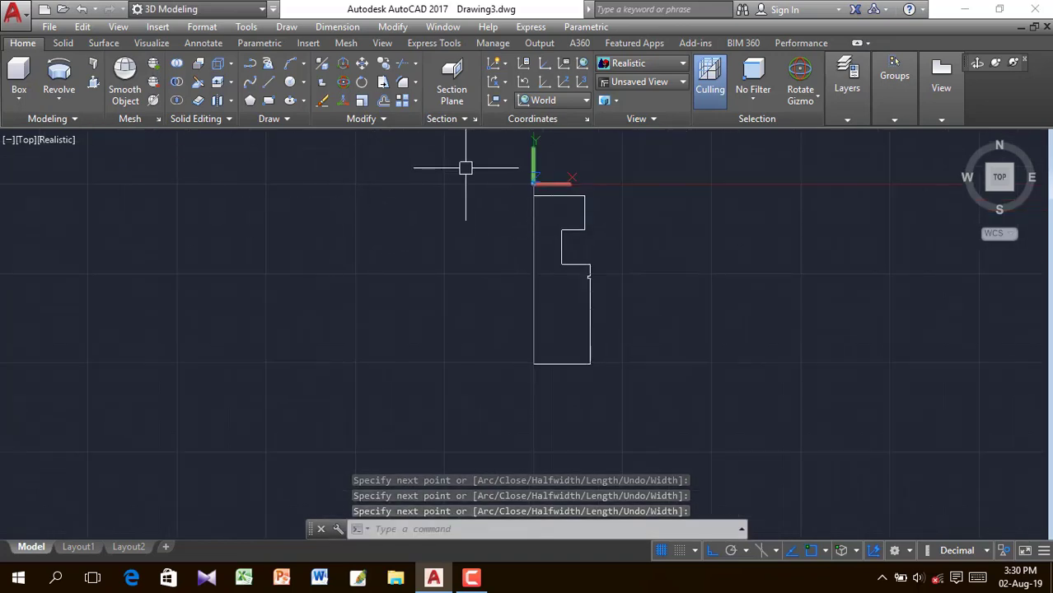
Trim off the short vertical segment between the origin and the profile's upper edge, using the profile itself as the cutting edge.
click(415, 64)
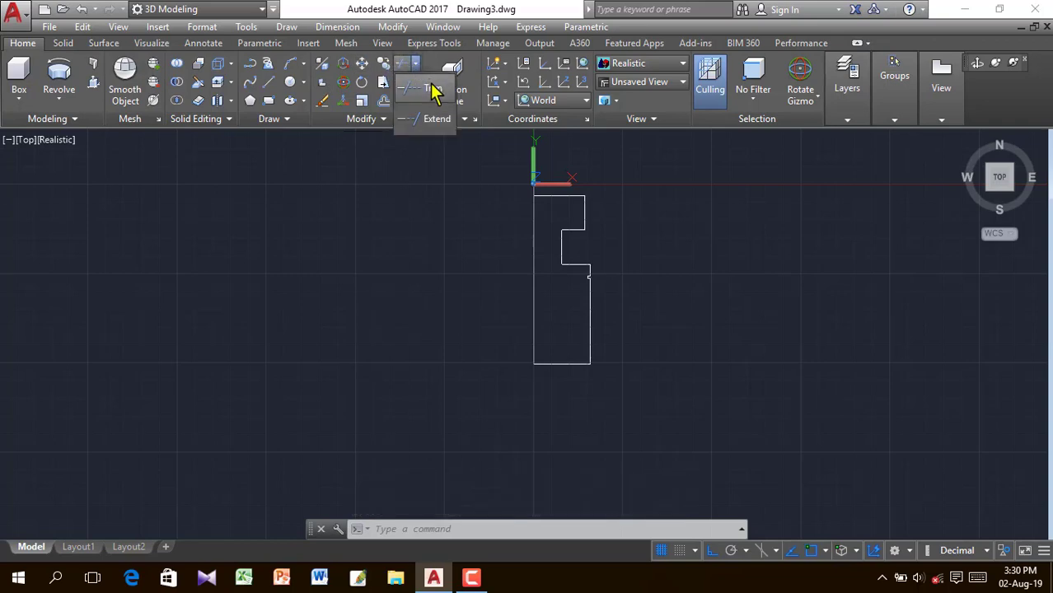
click(434, 91)
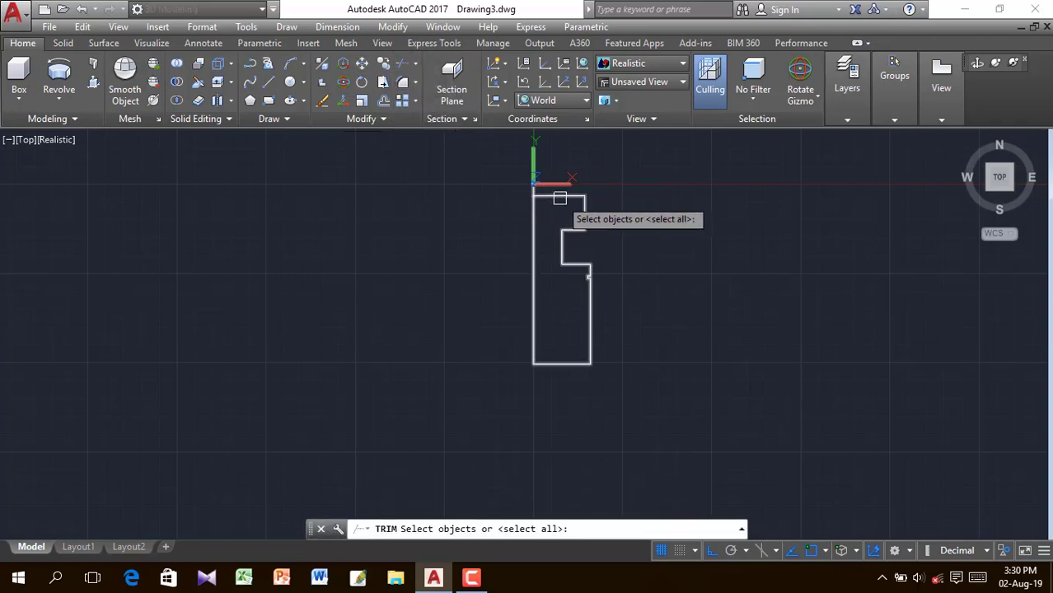
click(559, 199)
key(Return)
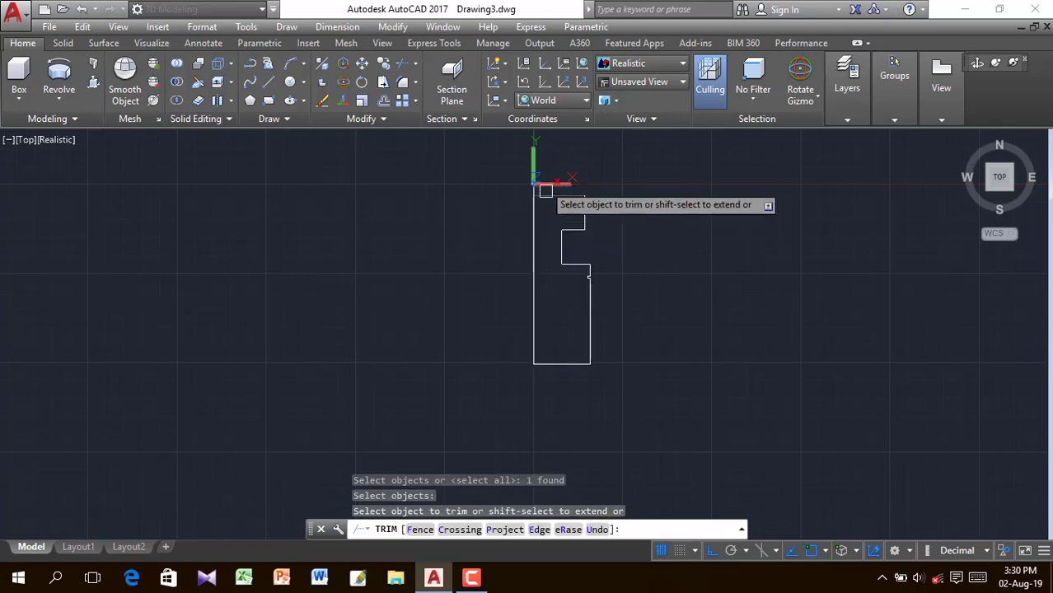
scroll(545, 191, up, 5)
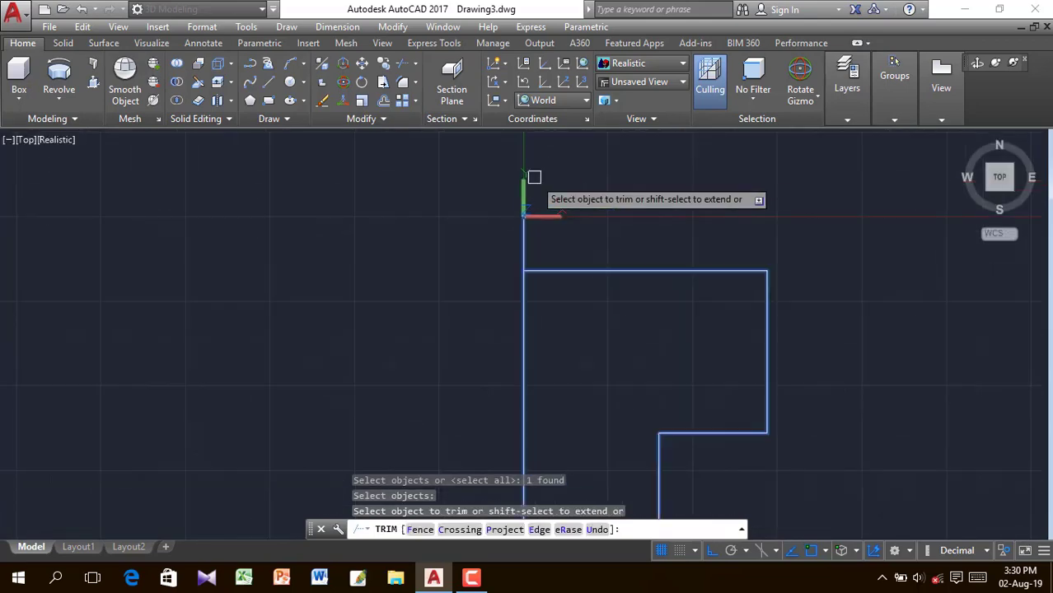
right_click(560, 224)
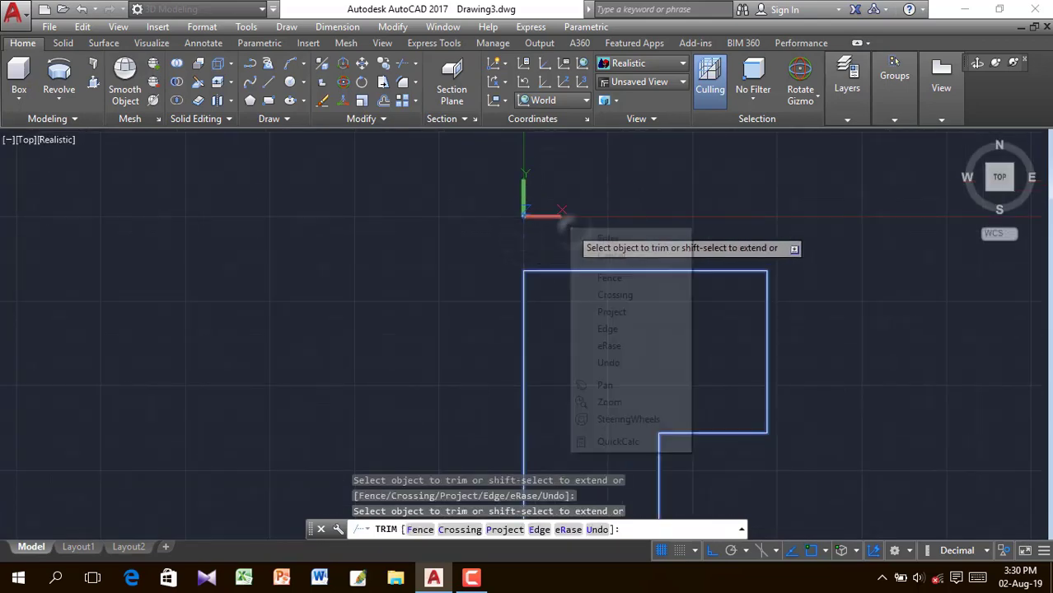
click(616, 238)
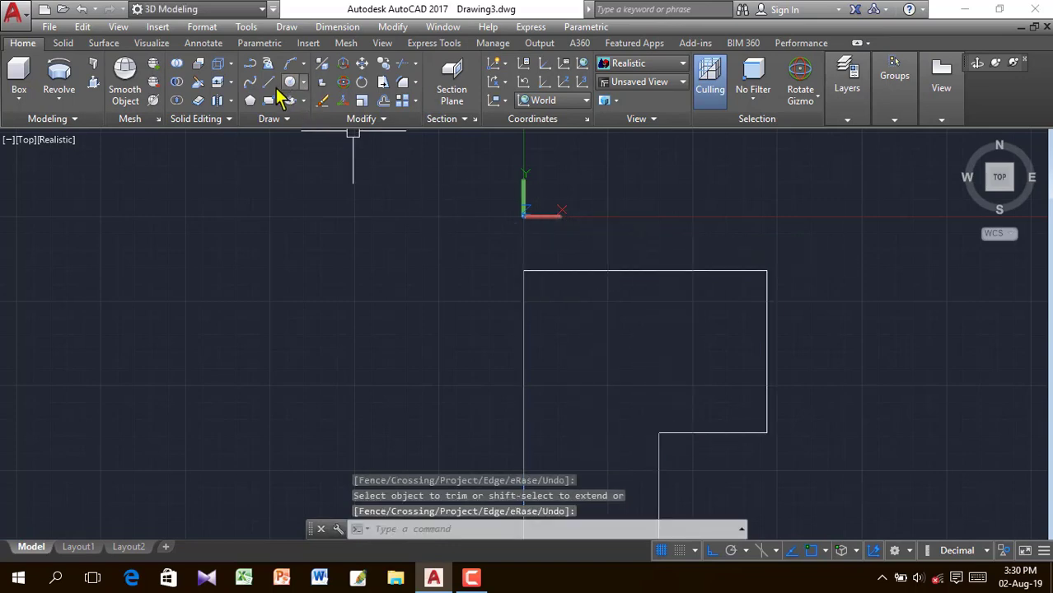
Revolve the stepped profile a full 360° about its straight vertical edge on the Y axis.
click(59, 78)
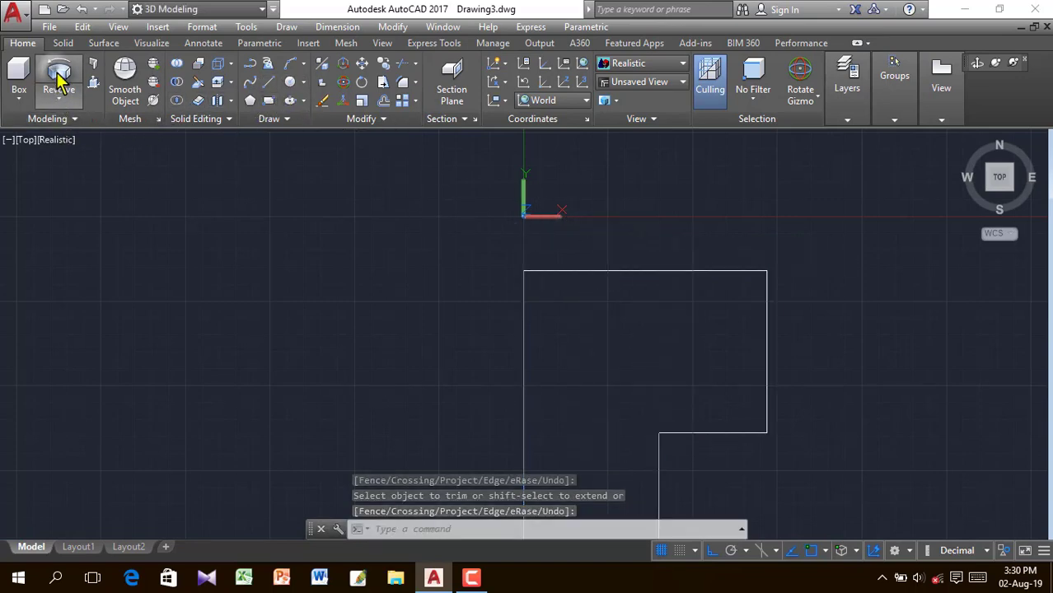
click(588, 270)
right_click(305, 185)
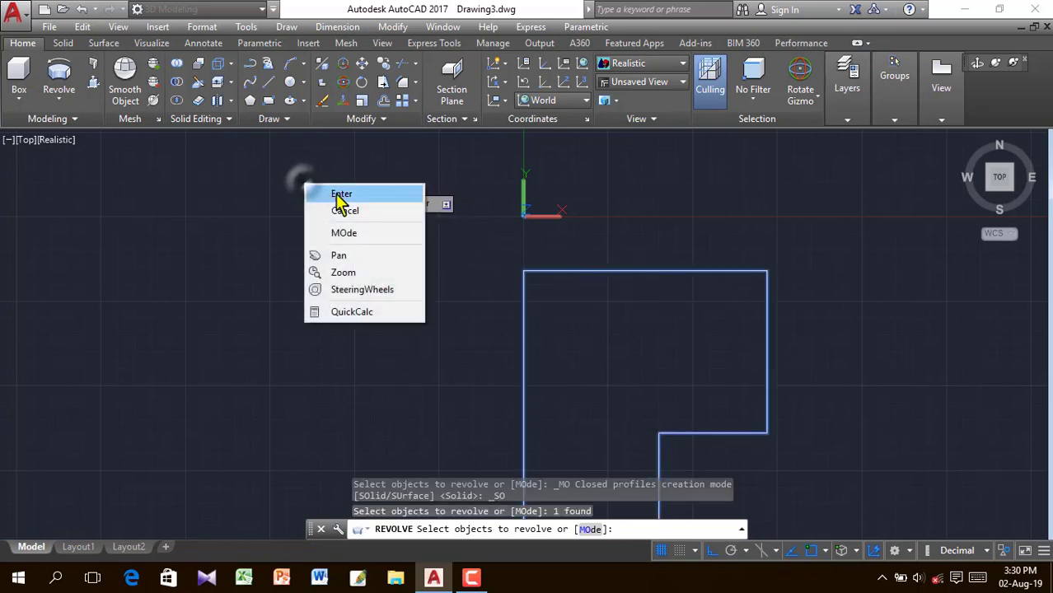
click(357, 200)
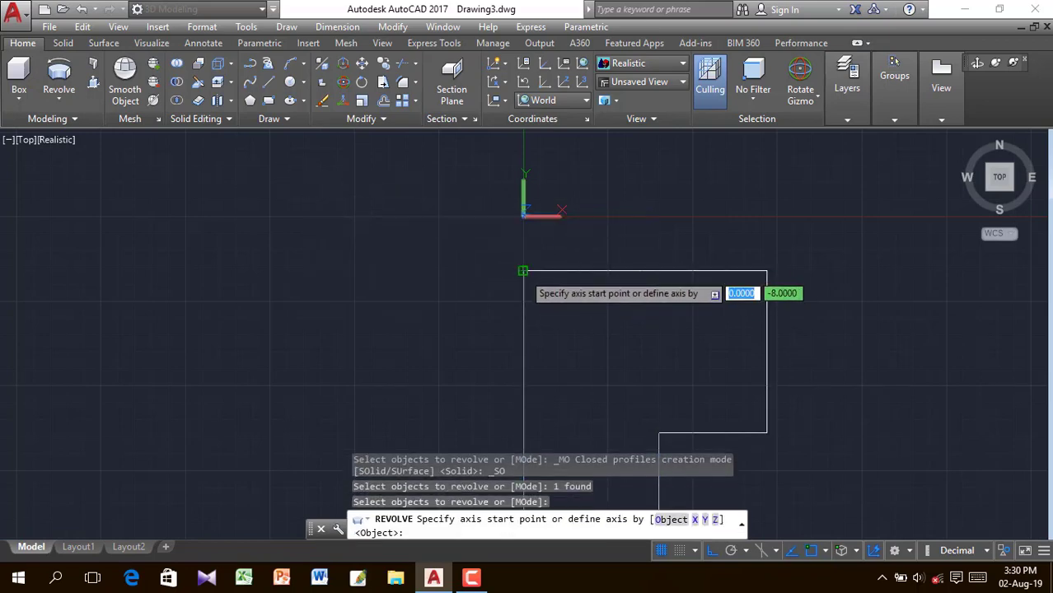
click(524, 271)
scroll(524, 302, down, 5)
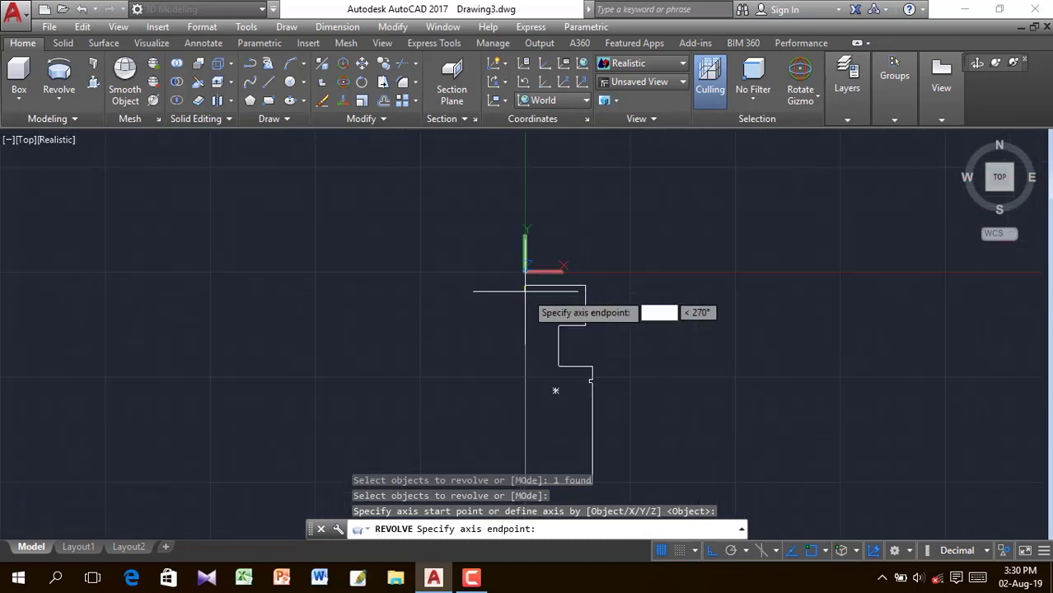
middle_drag(524, 401, 492, 277)
click(491, 374)
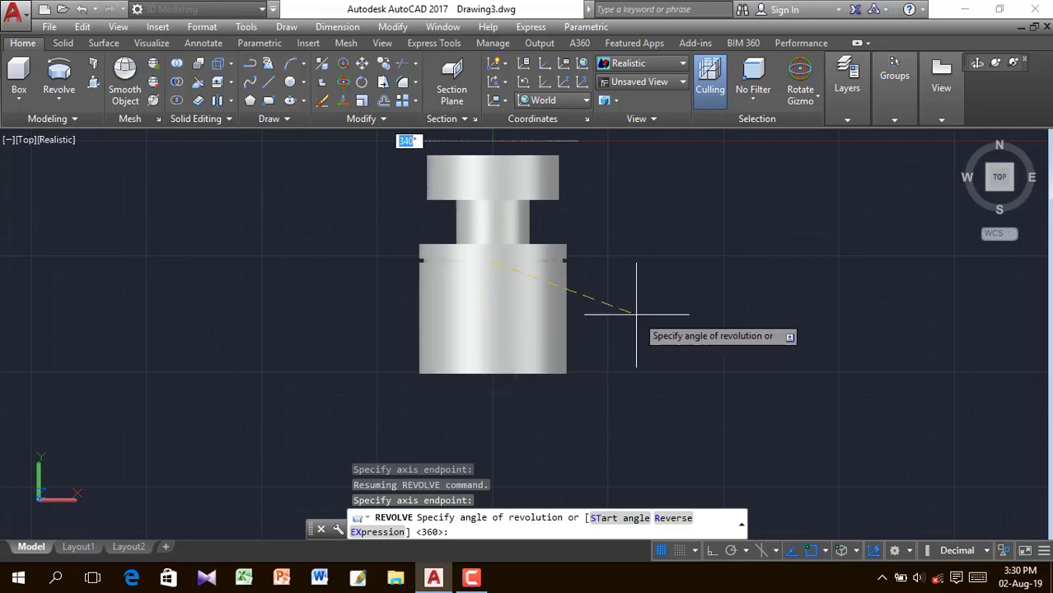
key(Return)
scroll(654, 272, up, 2)
scroll(657, 273, down, 3)
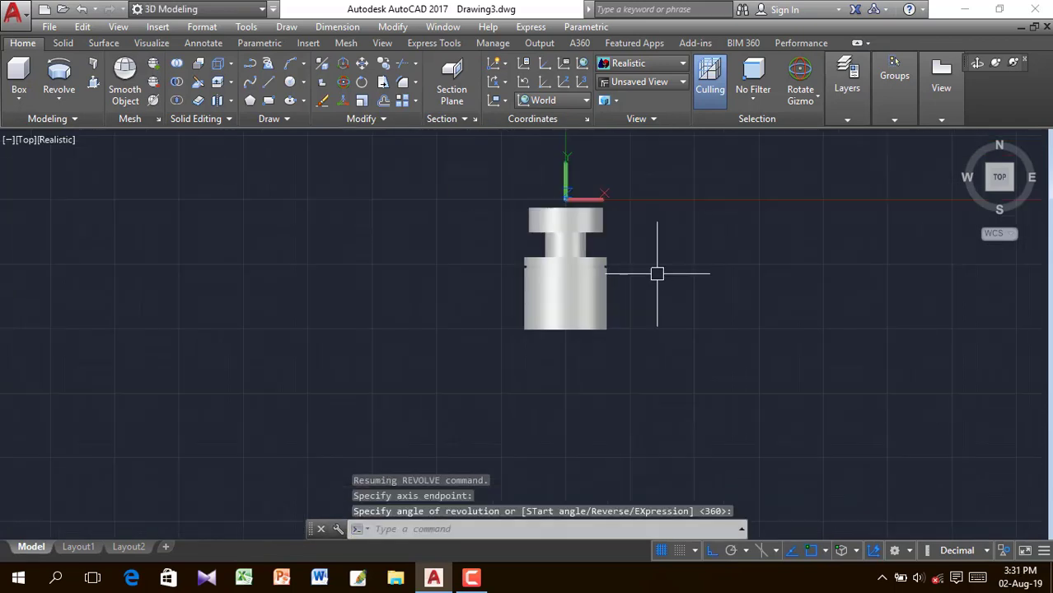
End object isolation to bring back the hidden grooved piston body.
middle_drag(618, 268, 597, 338)
key(Return)
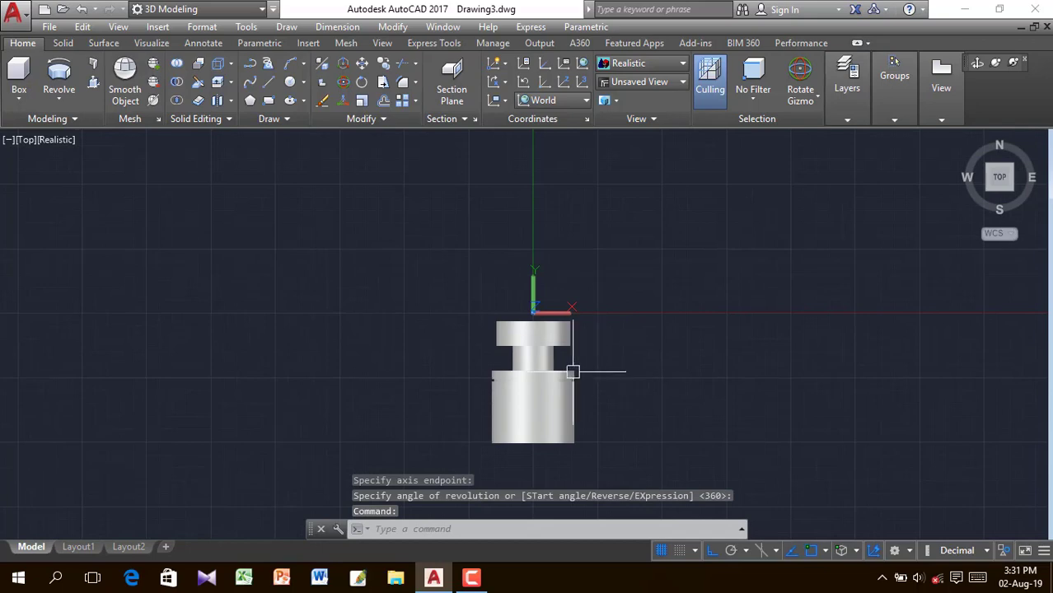
right_click(554, 426)
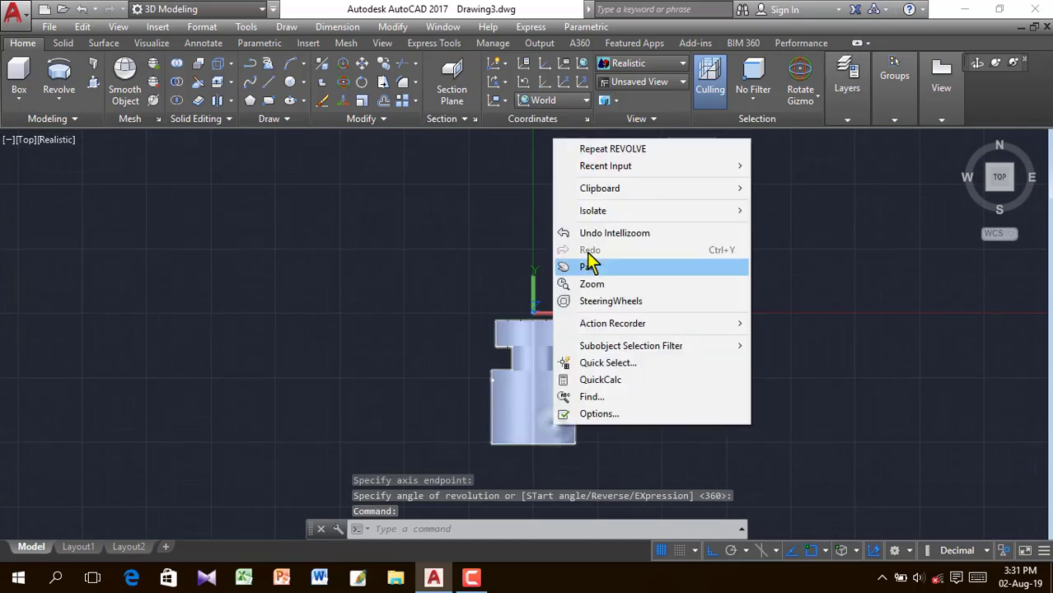
mouse_move(611, 217)
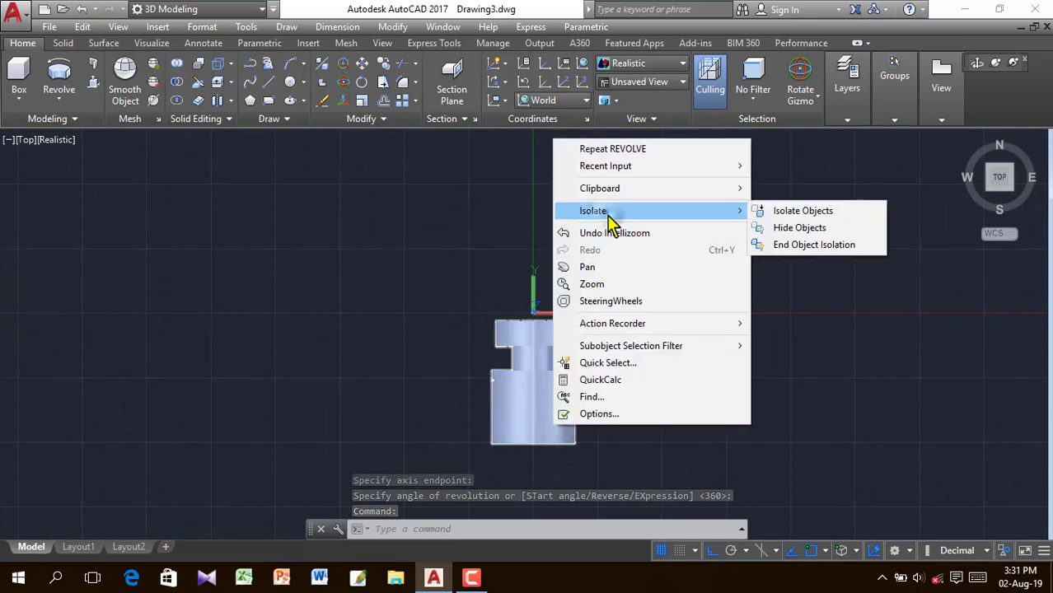
click(818, 246)
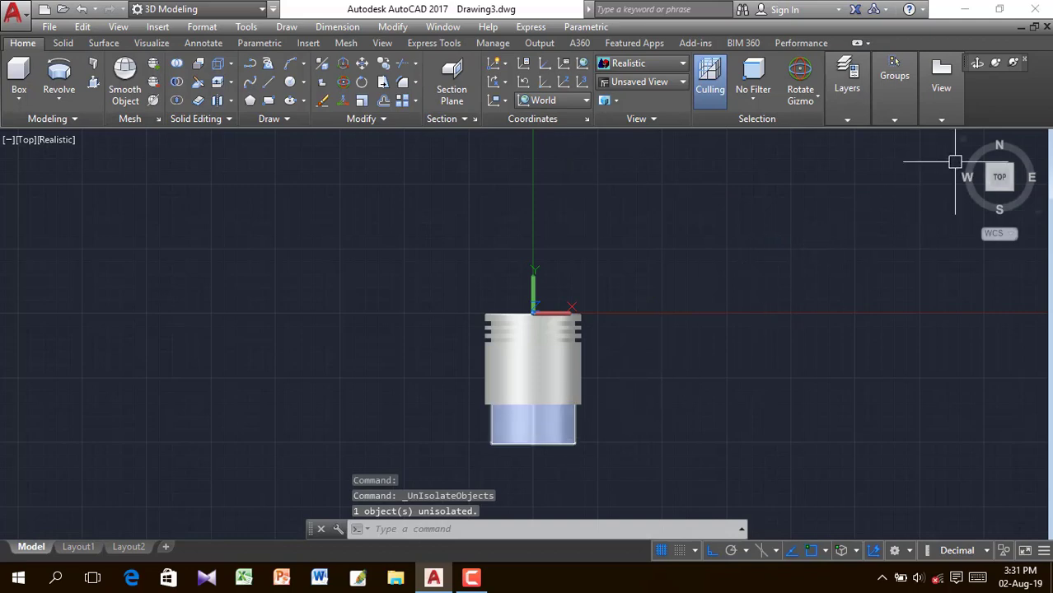
Subtract the stepped revolved solid from the grooved piston body to hollow it out.
click(963, 140)
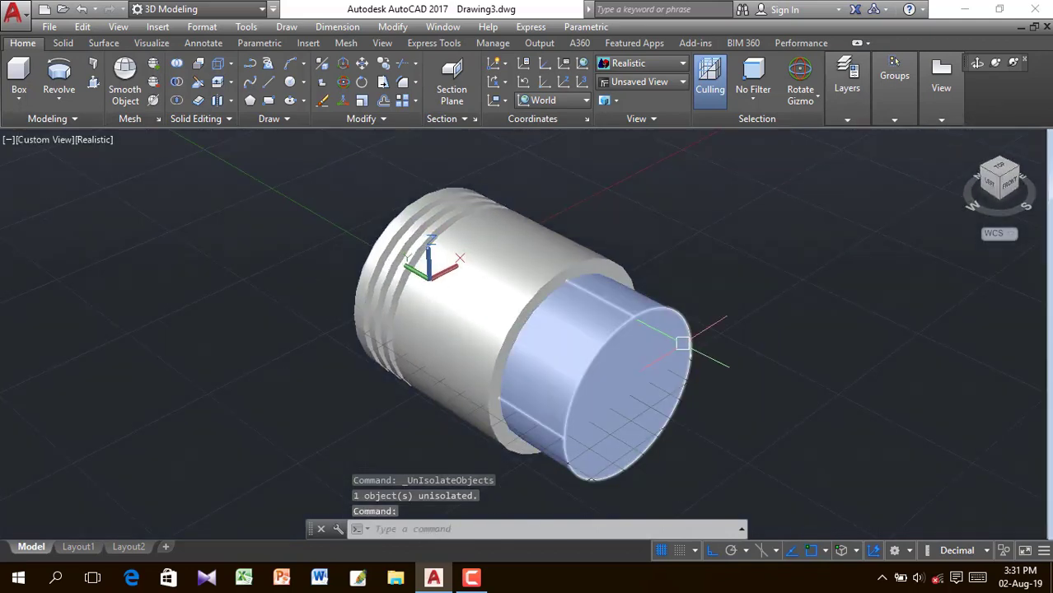
click(62, 45)
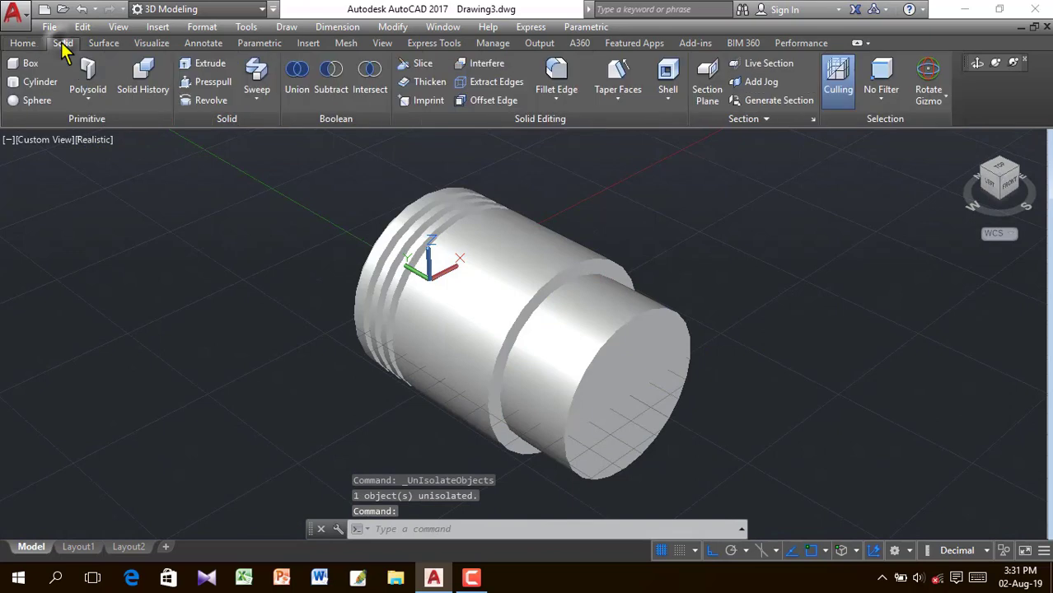
click(334, 92)
click(499, 219)
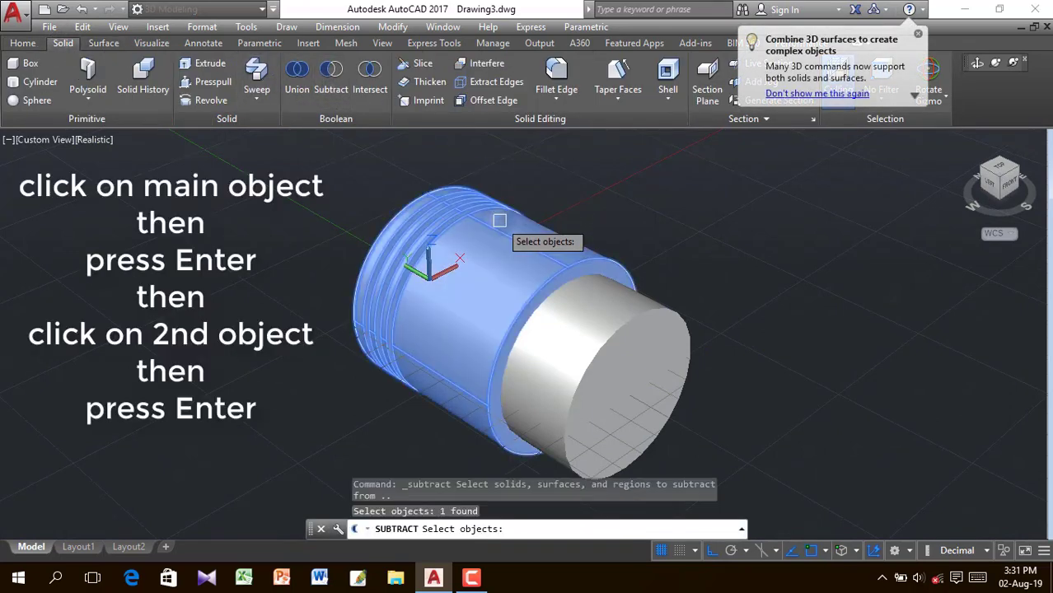
key(Return)
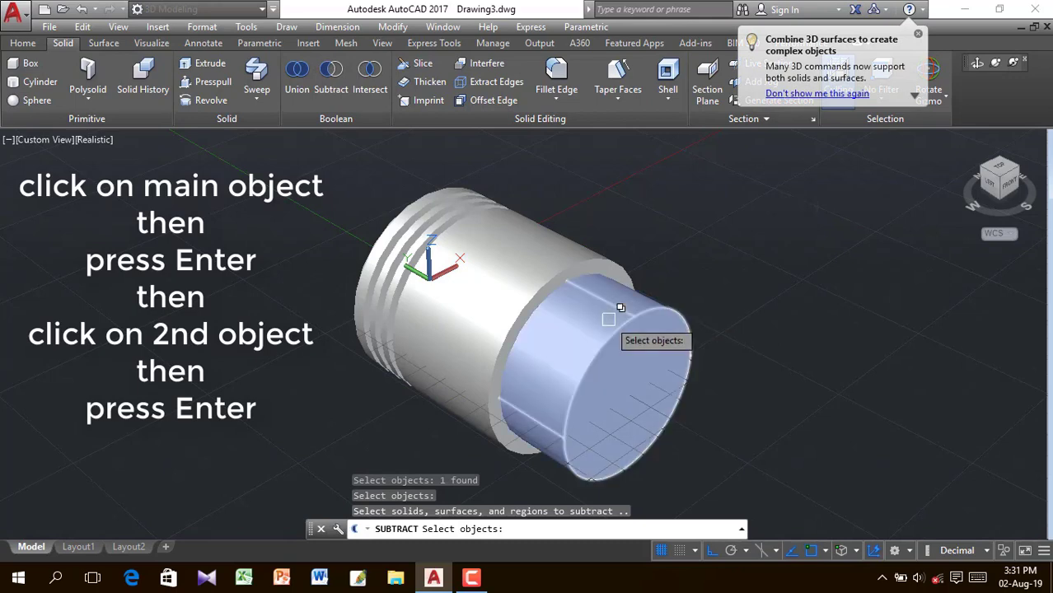
click(608, 318)
click(721, 375)
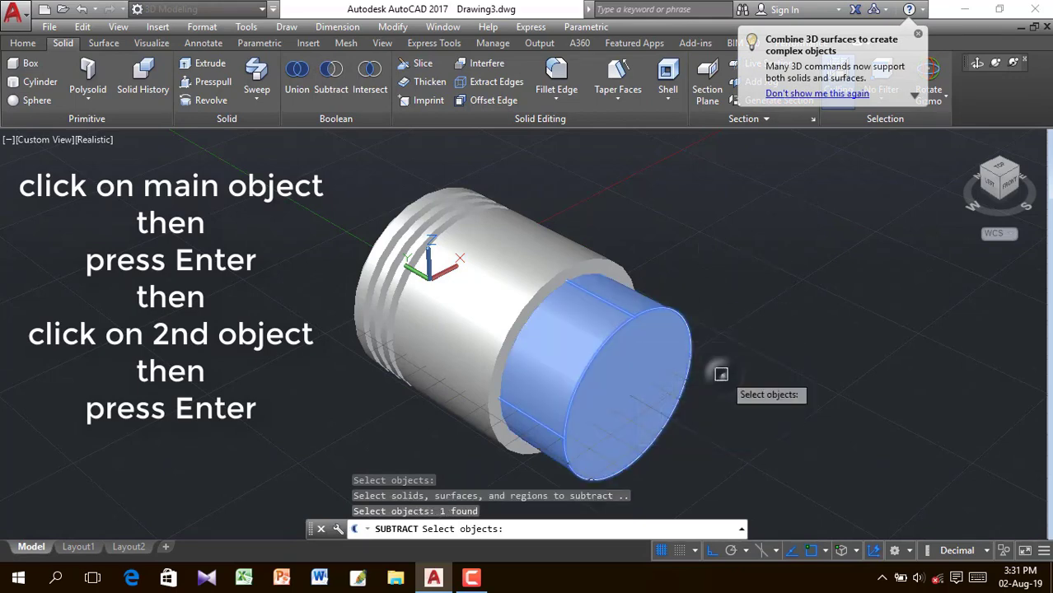
key(Return)
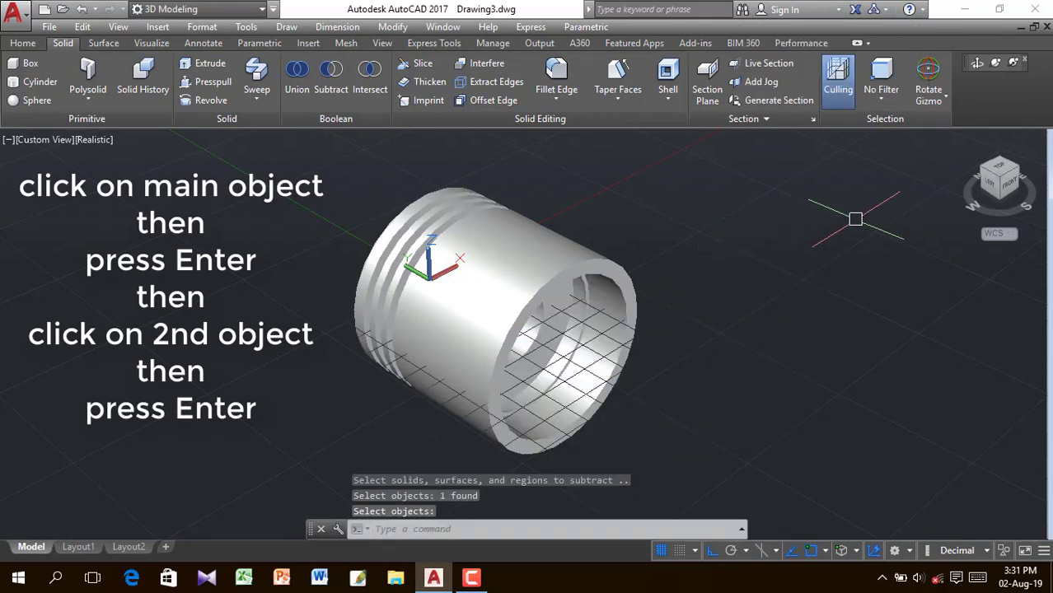
Orbit around the piston to examine its hollowed interior and grooved exterior.
click(976, 62)
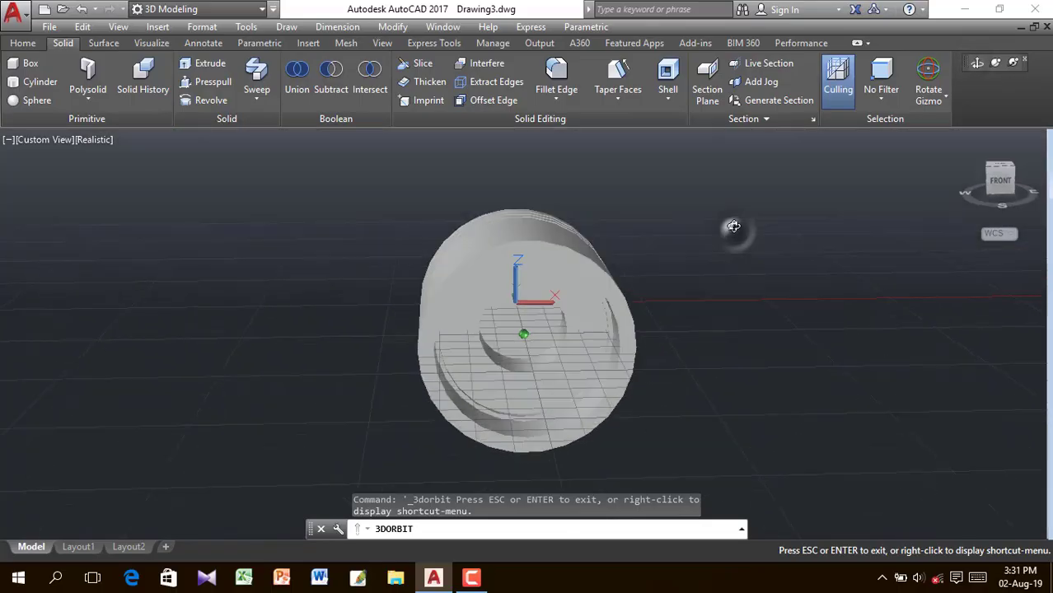
drag(733, 231, 811, 322)
right_click(826, 242)
click(857, 252)
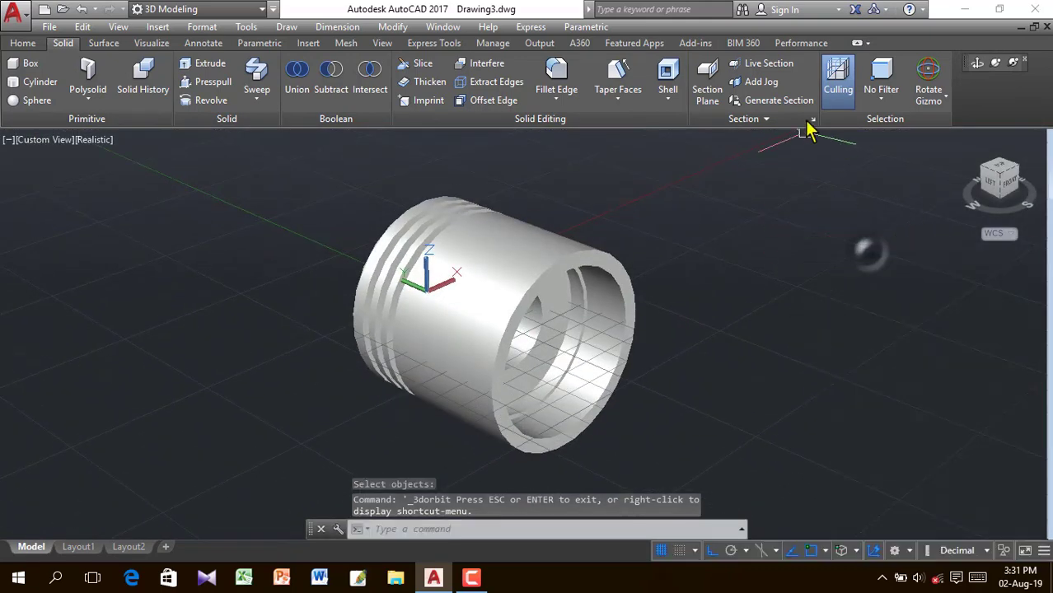
click(1000, 171)
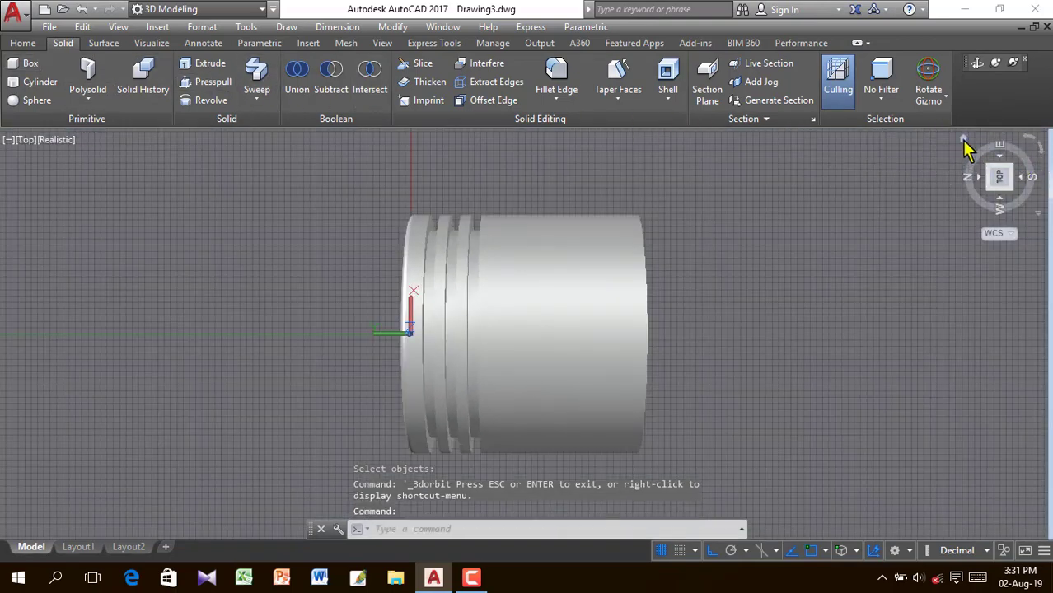
click(963, 142)
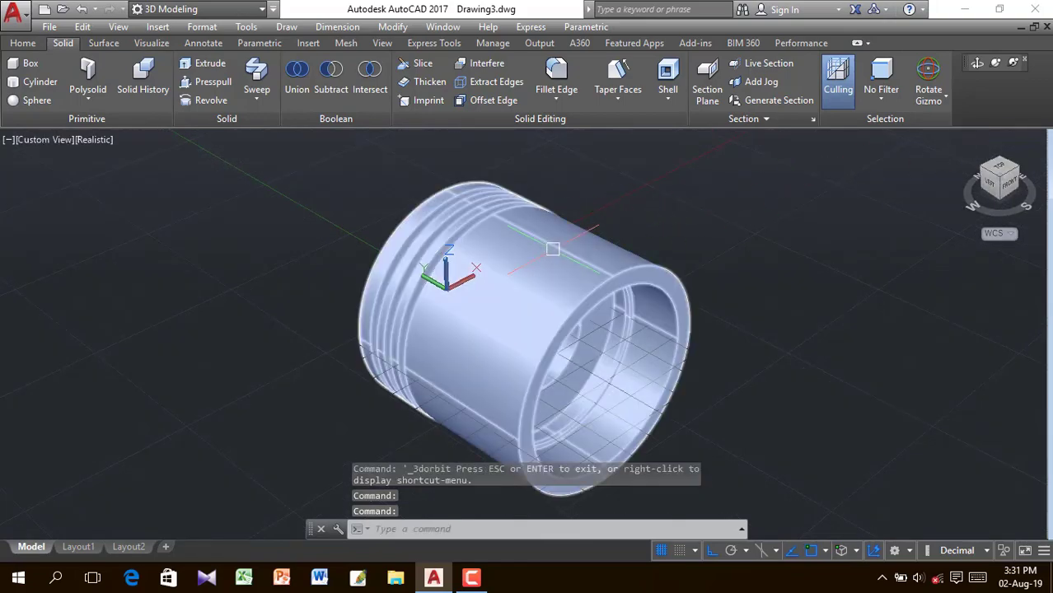
Hide the hollowed piston solid to clear the drawing area.
click(551, 249)
right_click(552, 249)
mouse_move(634, 258)
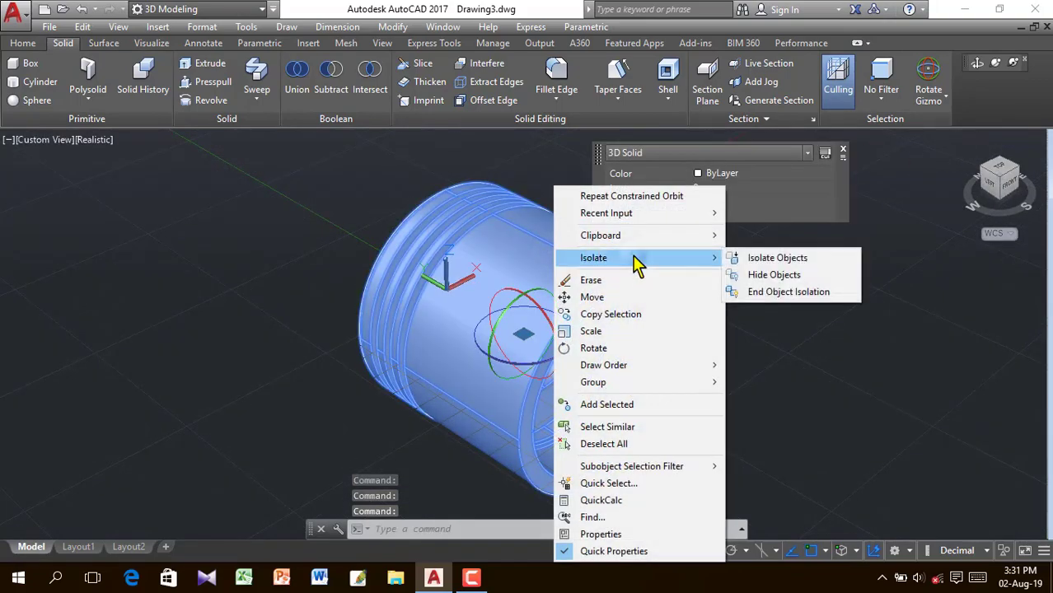
click(732, 274)
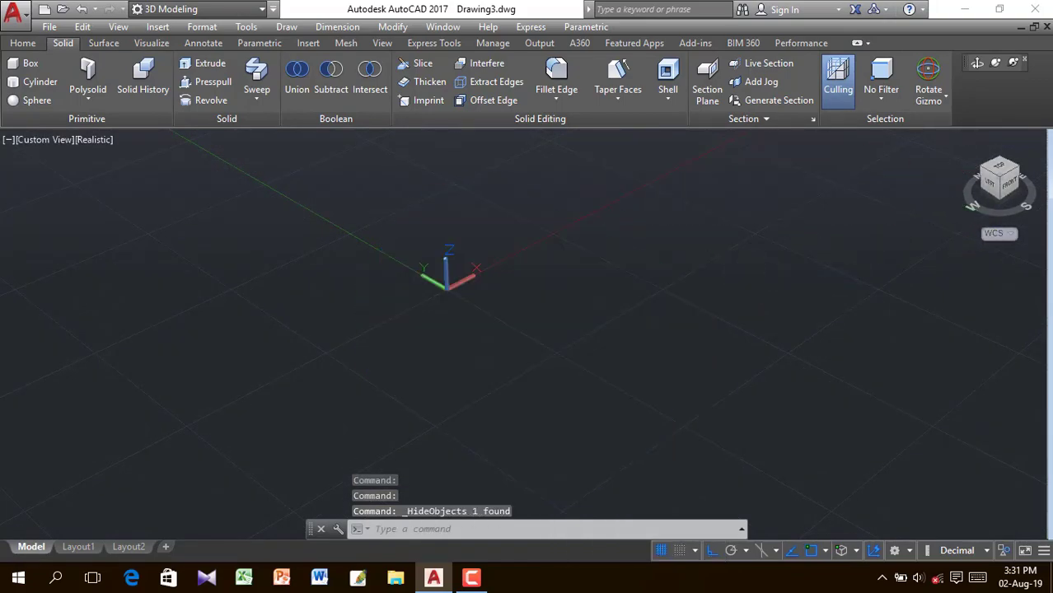
Set the viewport to the Top view, looking straight down on the XY plane.
click(931, 192)
key(Escape)
key(Escape)
key(Escape)
key(Escape)
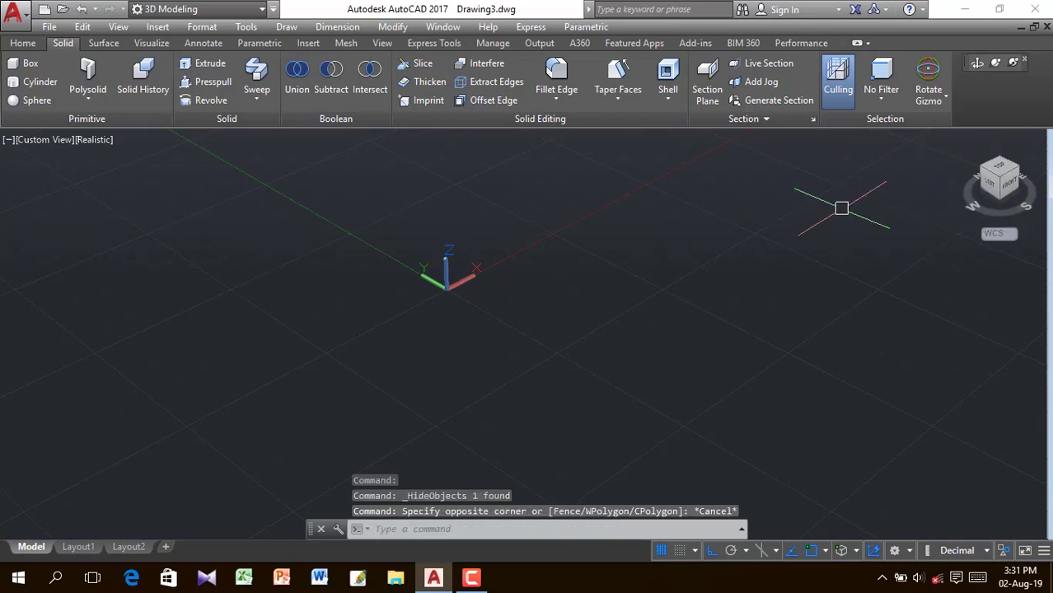
click(1017, 184)
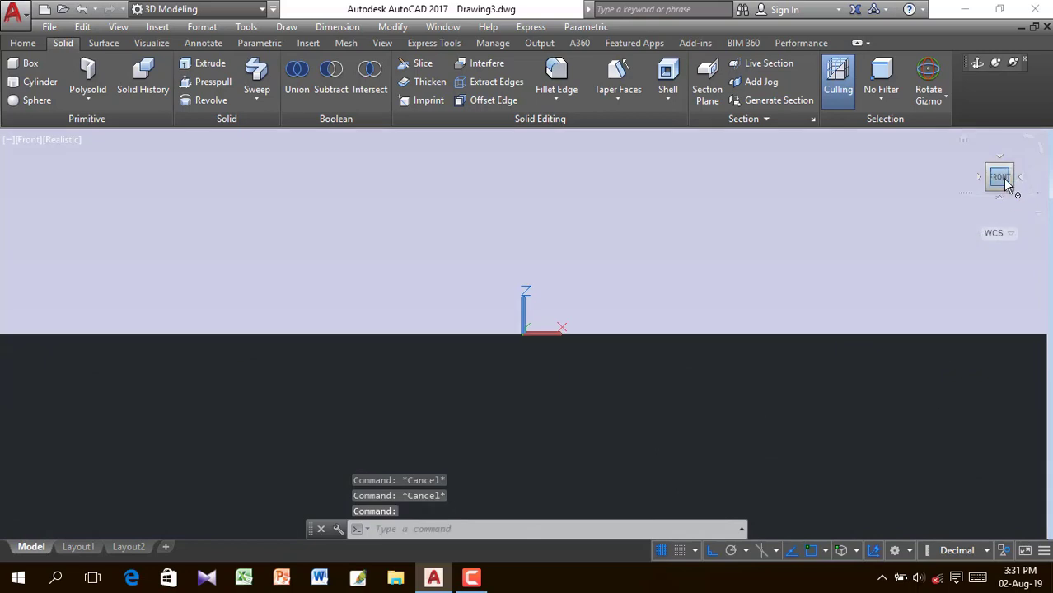
click(1000, 168)
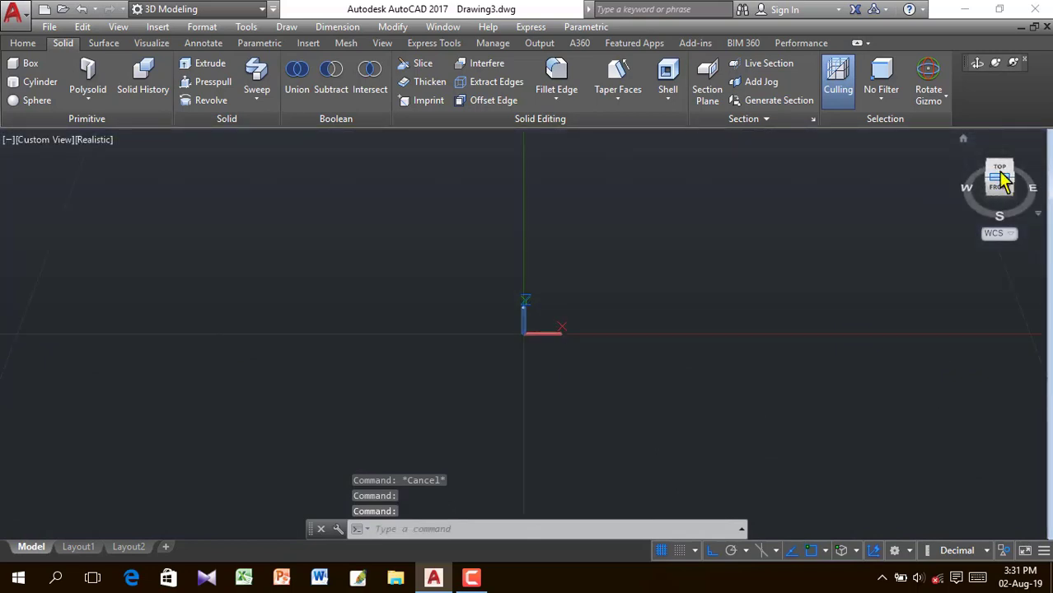
click(999, 171)
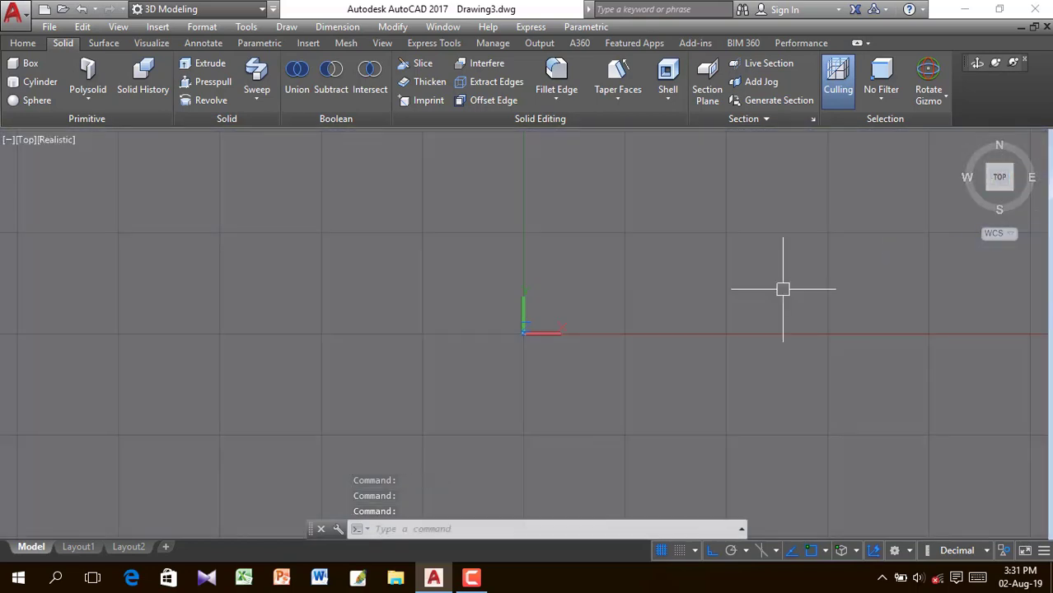
key(Escape)
key(Escape)
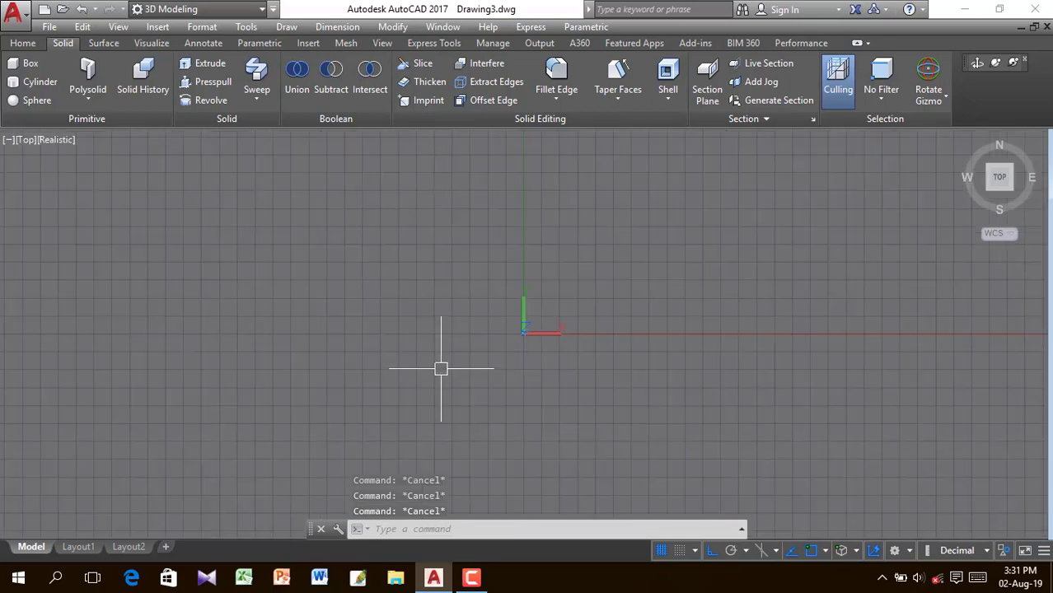
Start a polyline at 0,0 with a 70-unit segment straight down and a 41-unit segment along positive X.
middle_drag(440, 363, 425, 282)
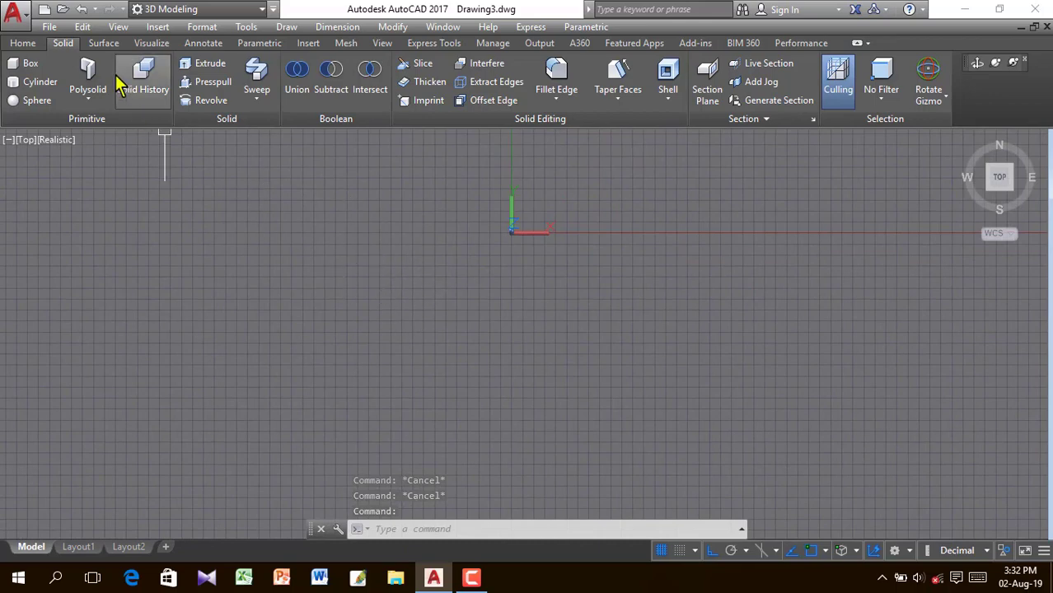
click(22, 42)
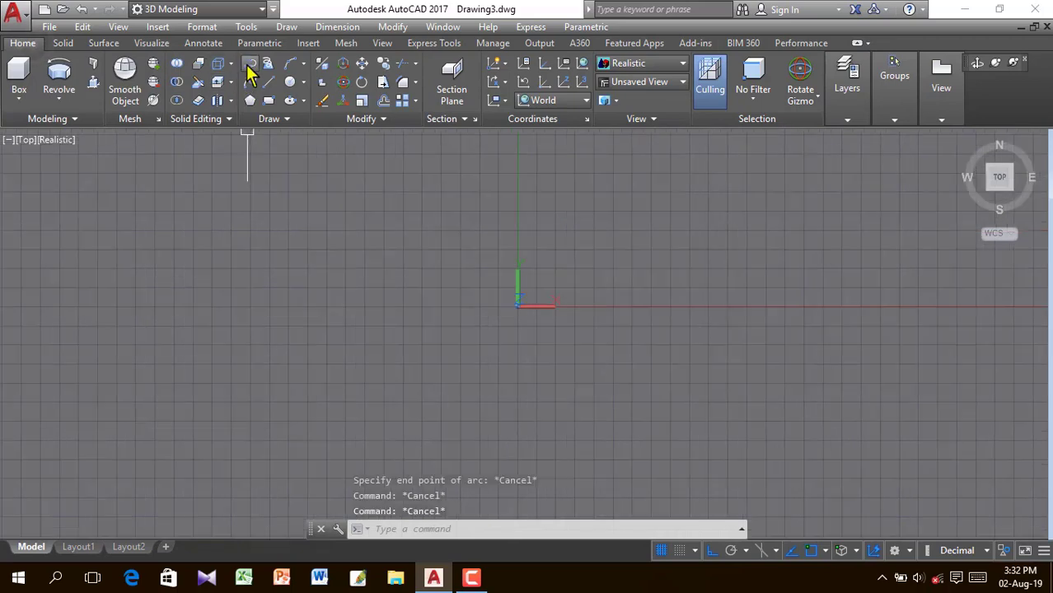
click(249, 81)
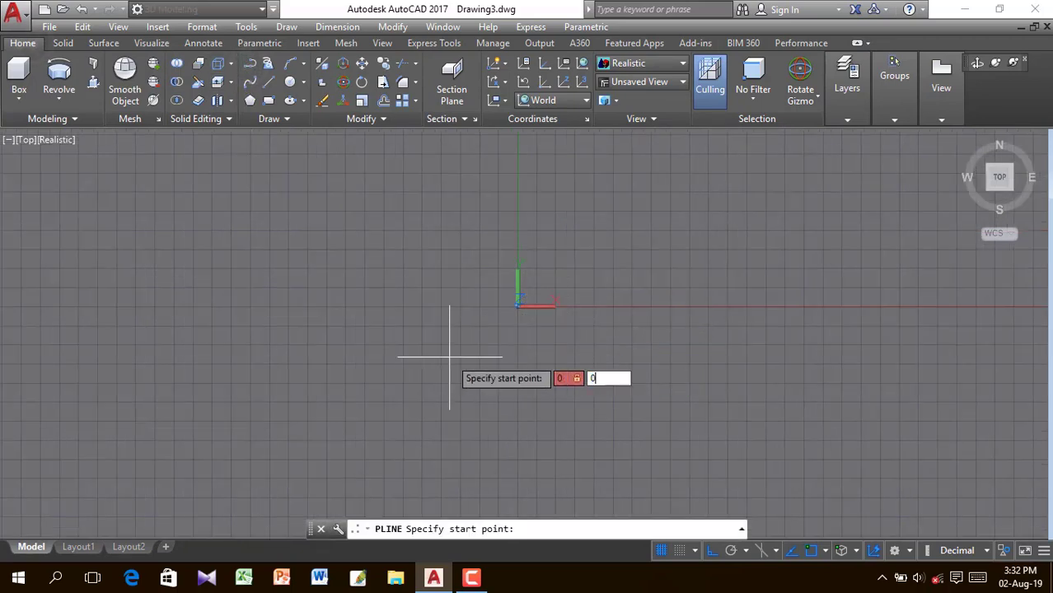
text(0,0)
key(Return)
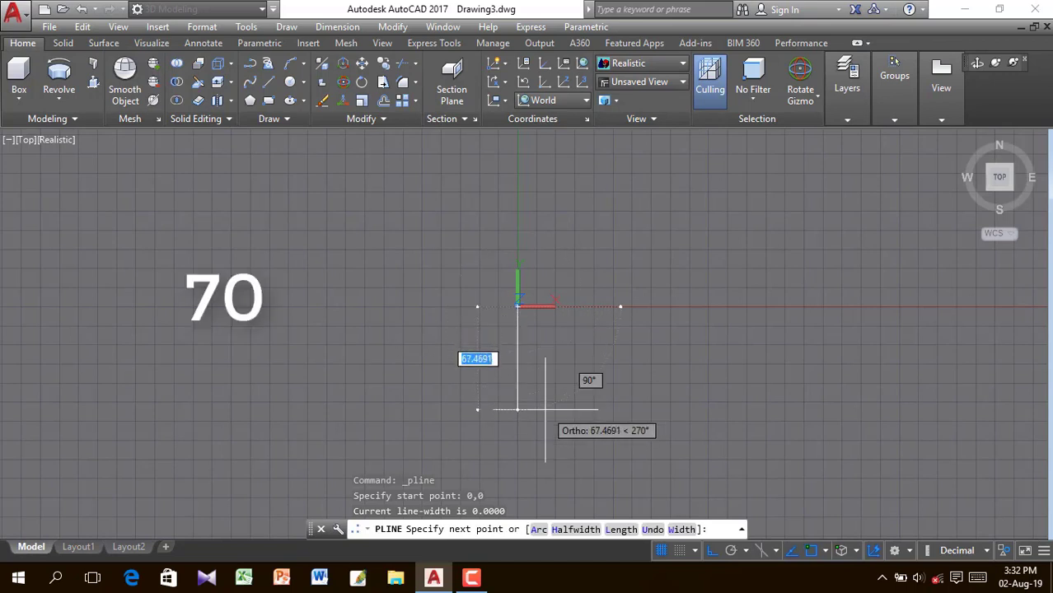
text(70)
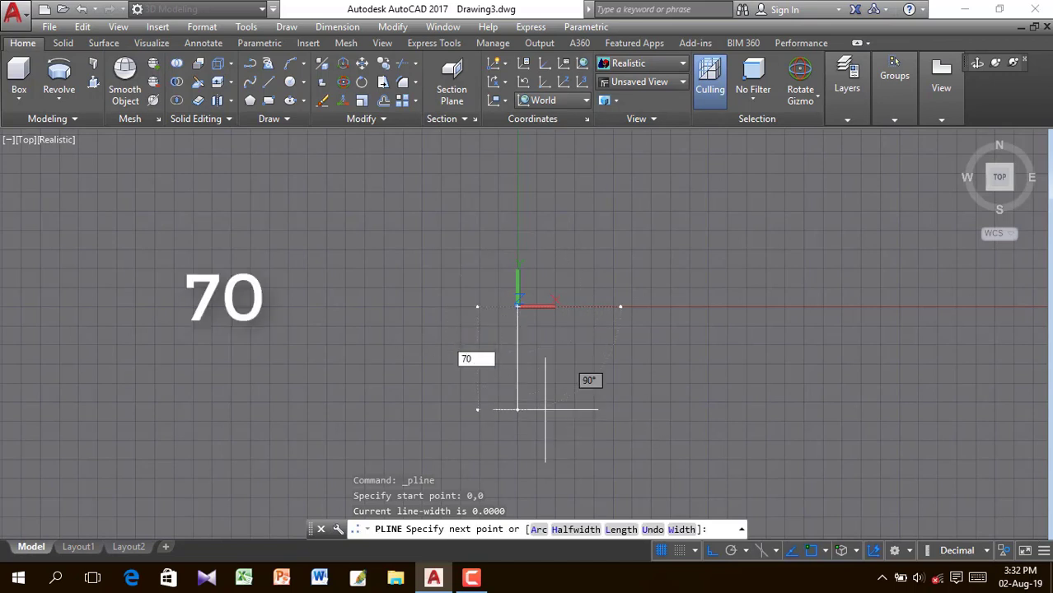
key(Return)
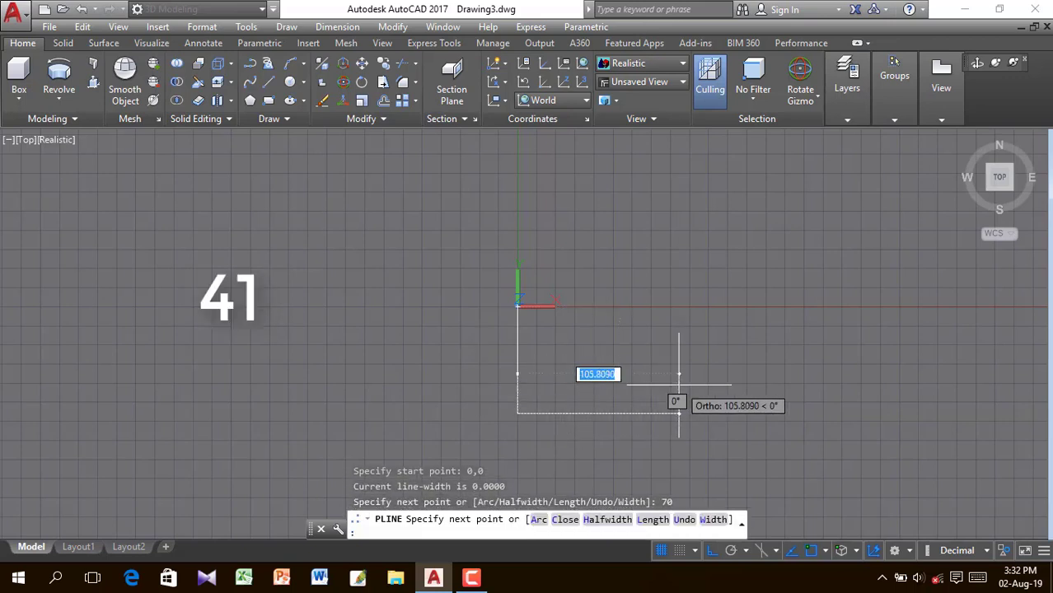
text(41)
key(Return)
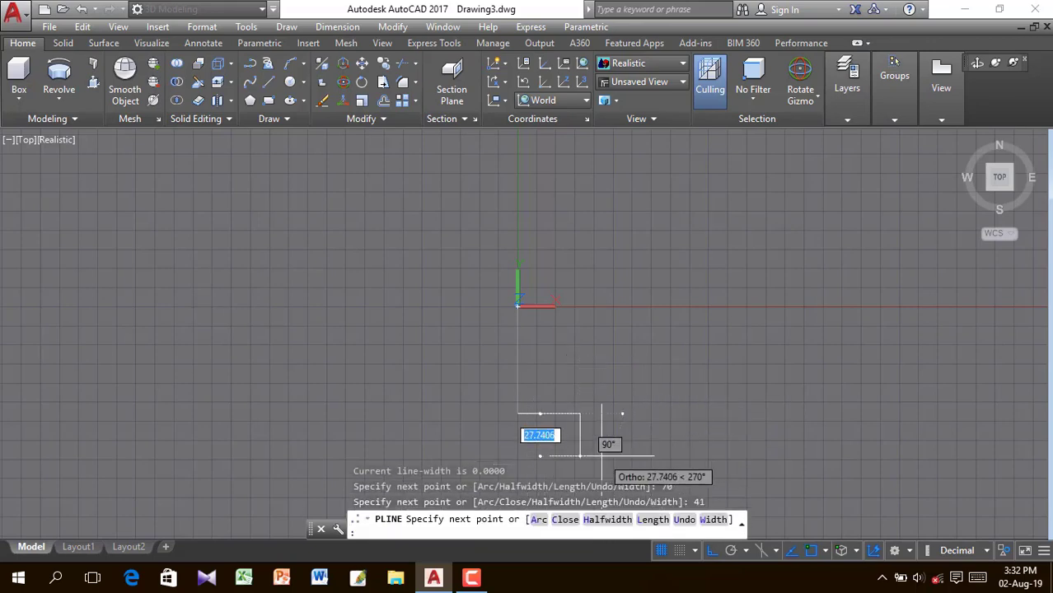
Continue the polyline 18 units down, back in line with the first segment and up to its lower end, forming a rectangle.
middle_drag(599, 443, 598, 344)
scroll(589, 360, up, 2)
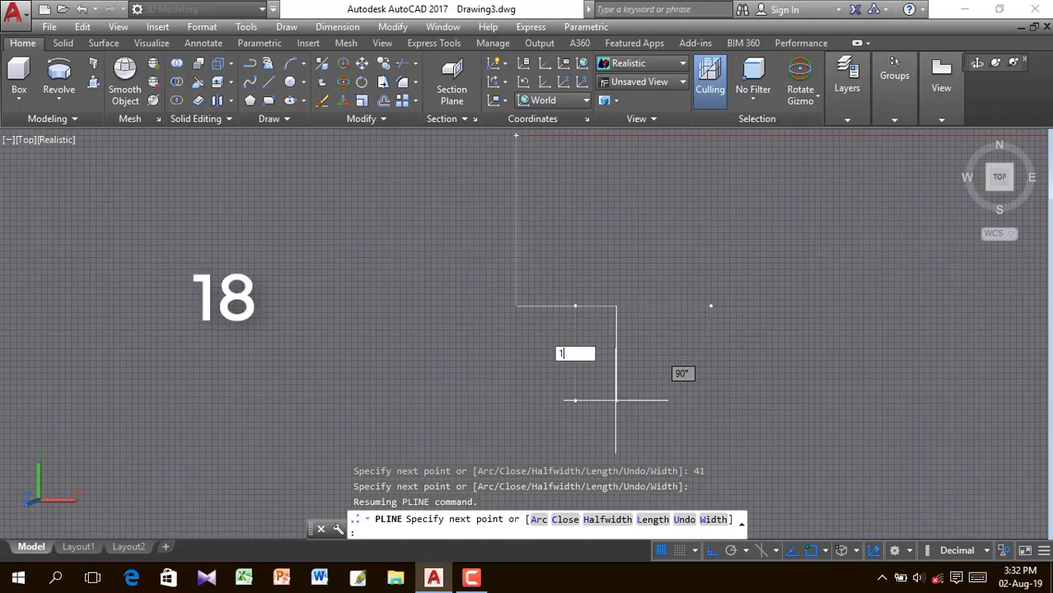
key(Return)
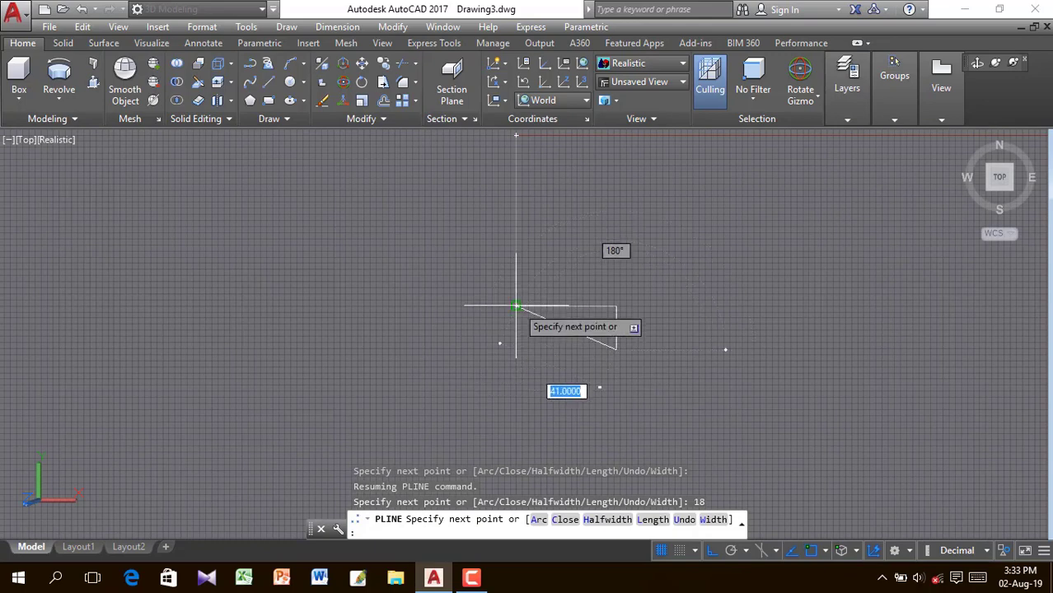
click(516, 349)
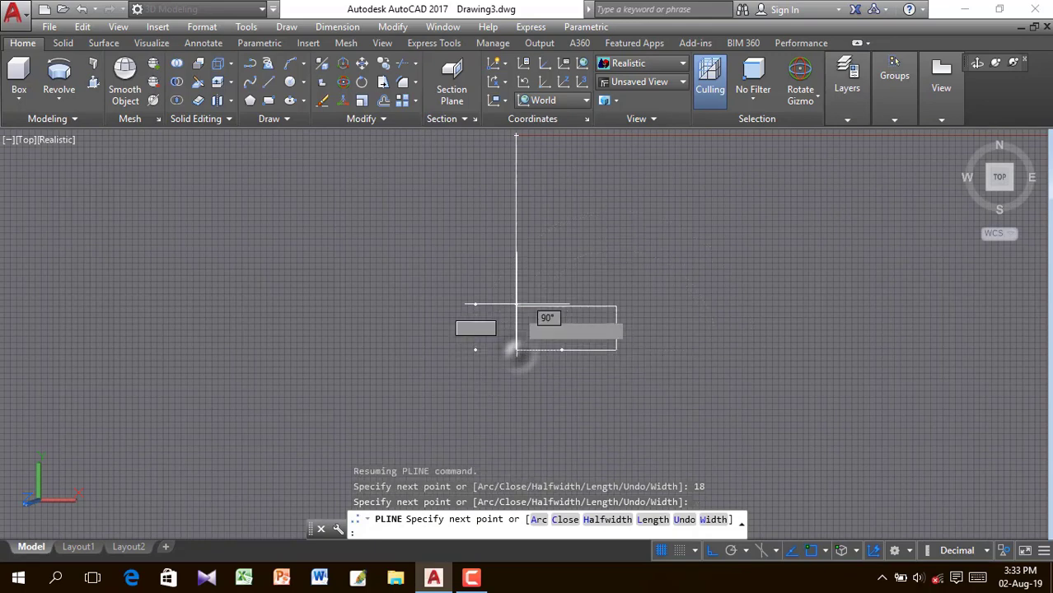
right_click(585, 260)
click(624, 265)
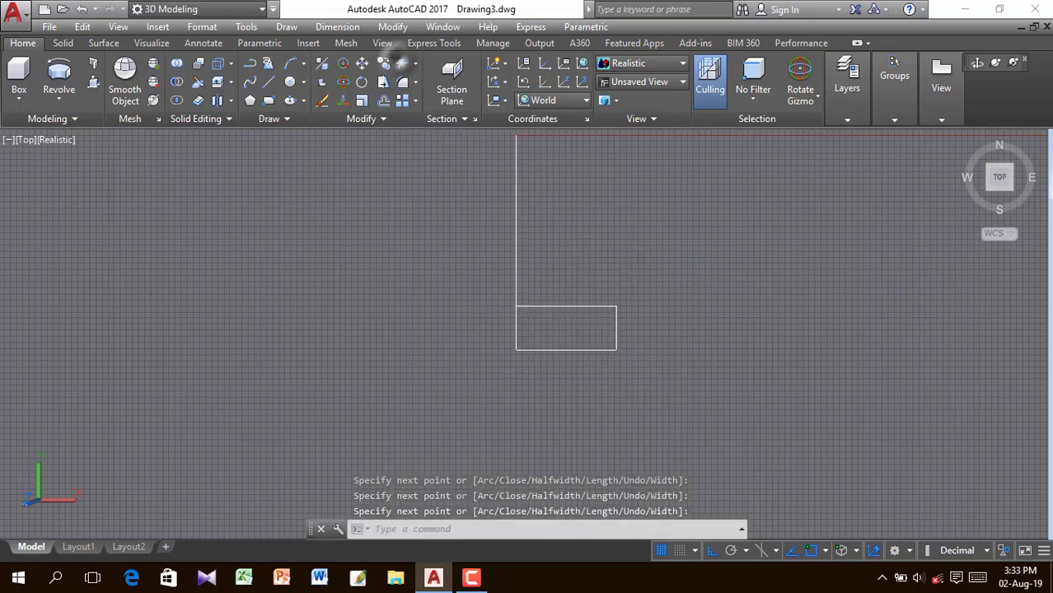
Trim away the vertical polyline segment above the rectangle.
click(401, 63)
click(513, 273)
right_click(580, 259)
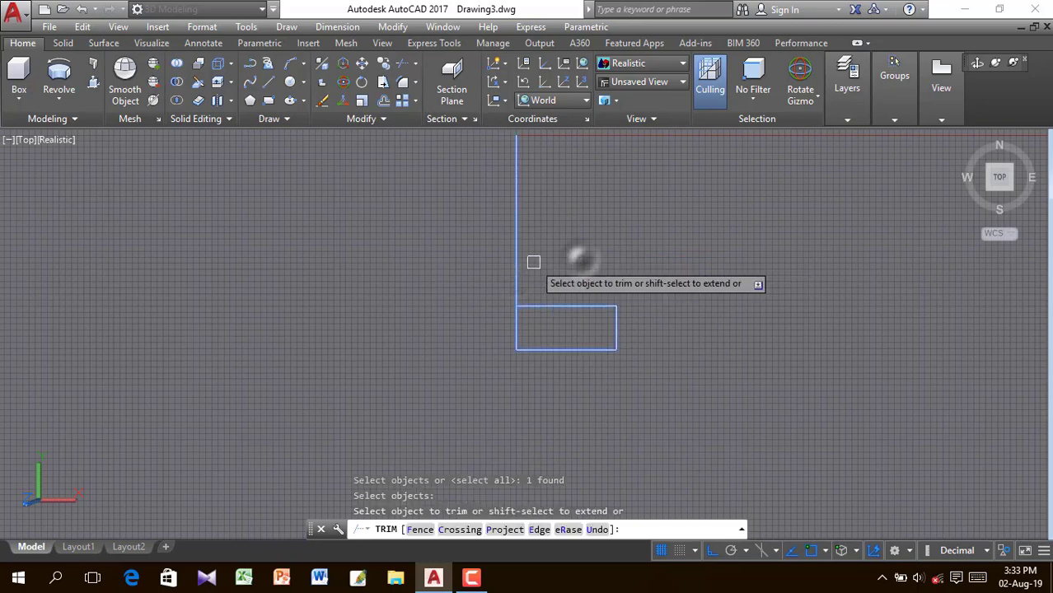
click(507, 246)
click(541, 239)
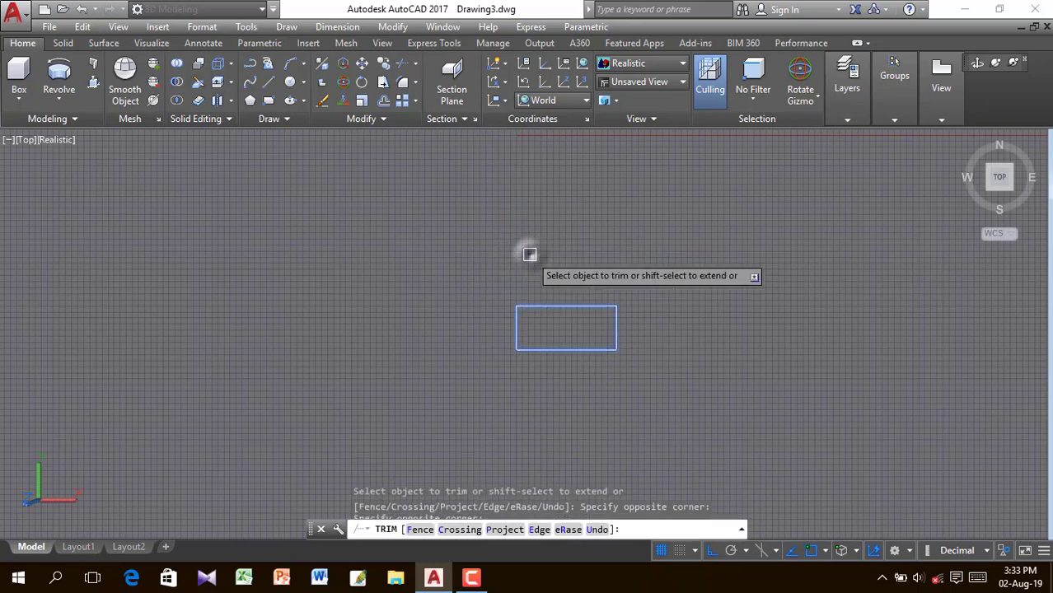
right_click(623, 252)
click(674, 266)
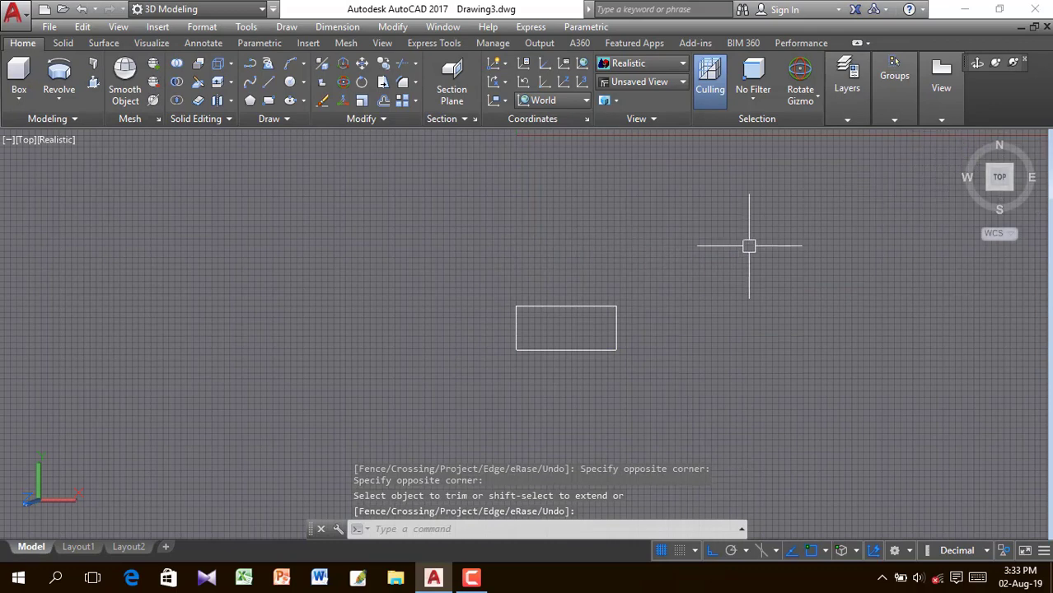
Try a fillet of radius 9 on the rectangle's upper-right corner and undo it.
click(417, 86)
click(439, 109)
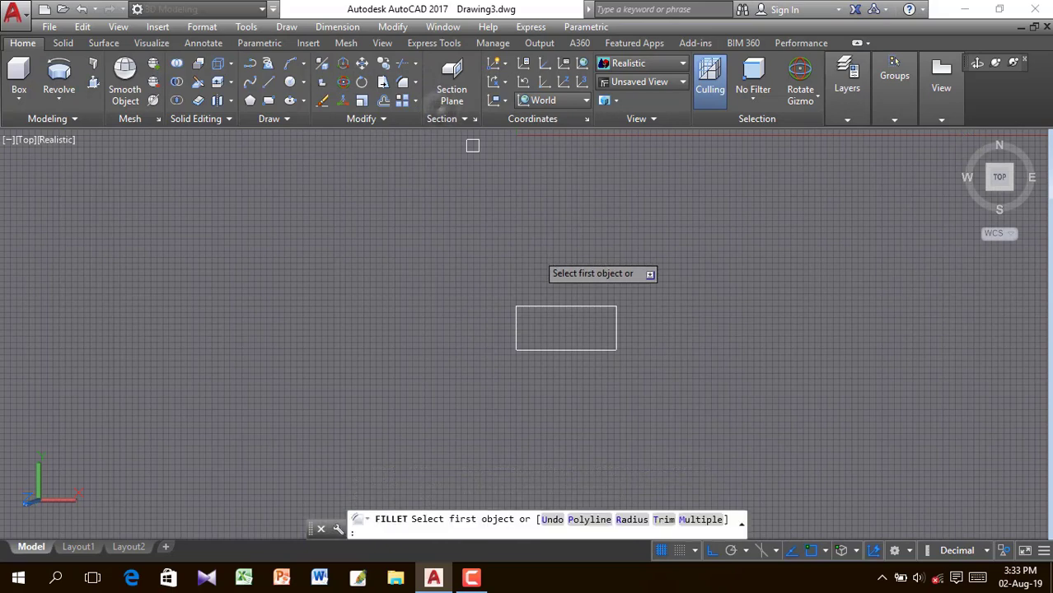
click(632, 519)
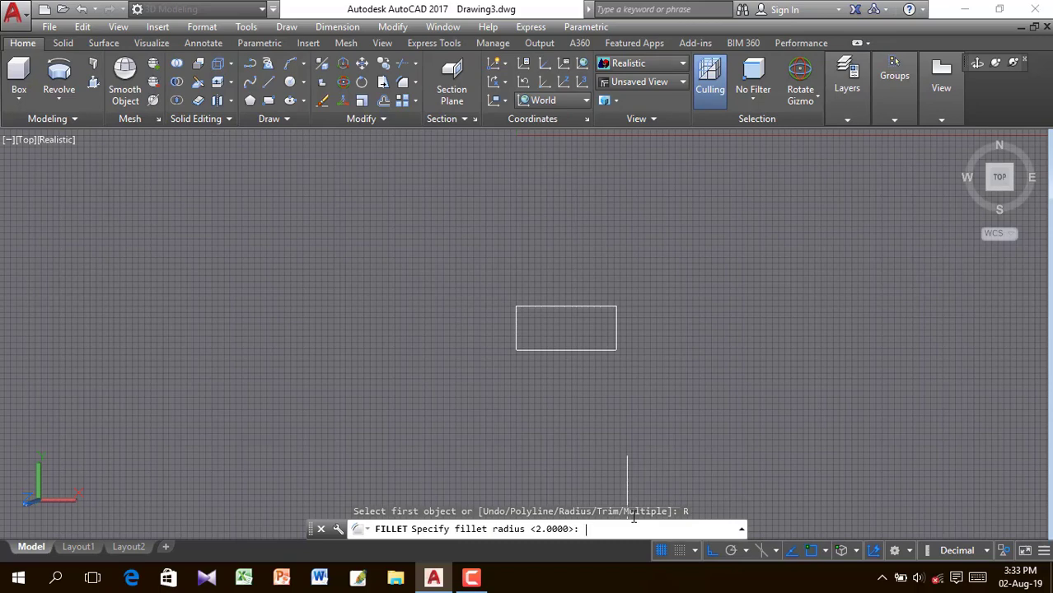
key(Return)
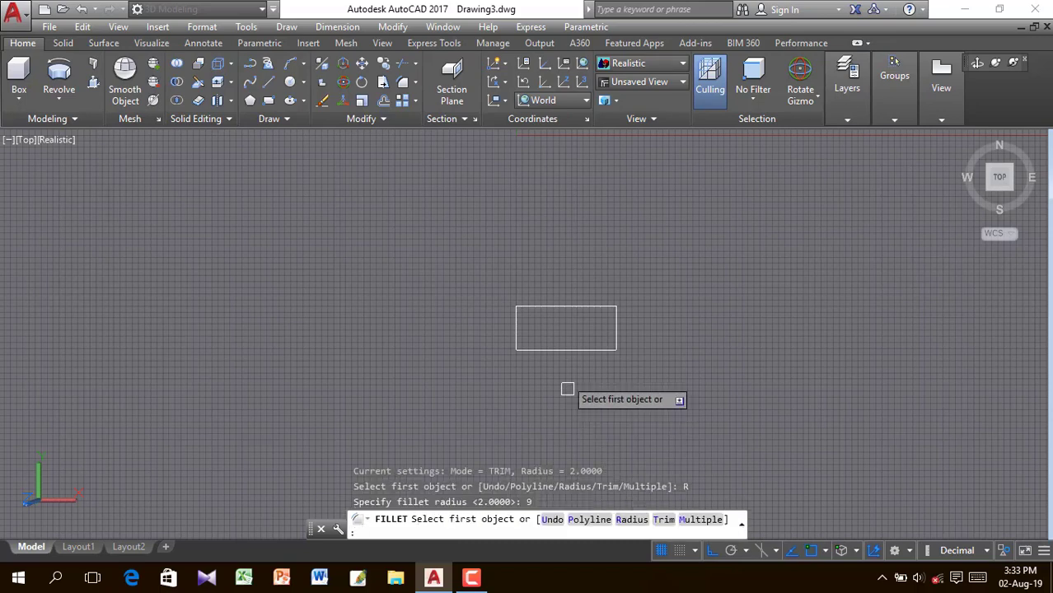
click(571, 307)
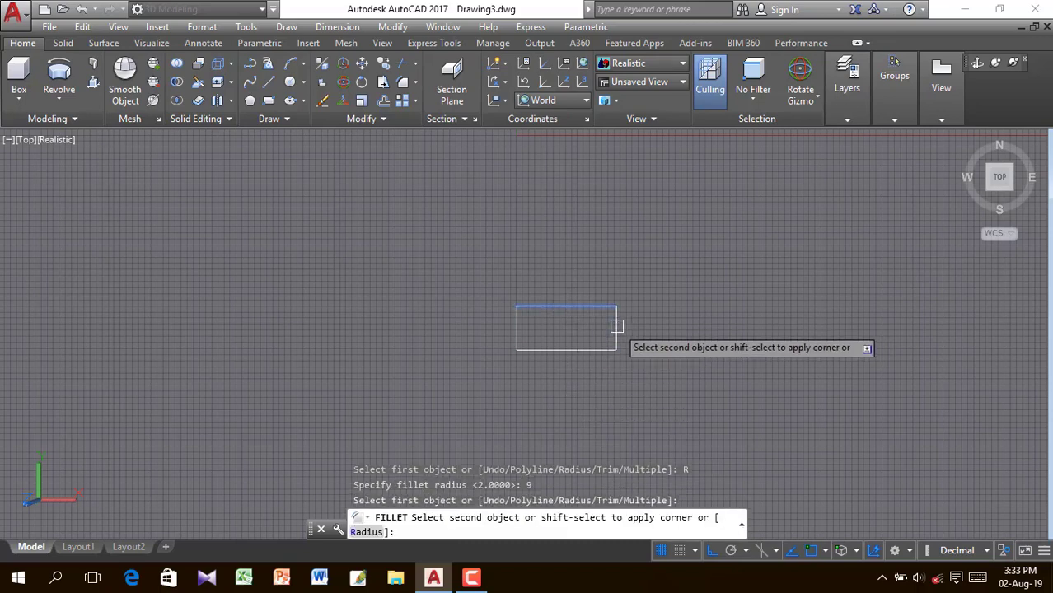
click(616, 325)
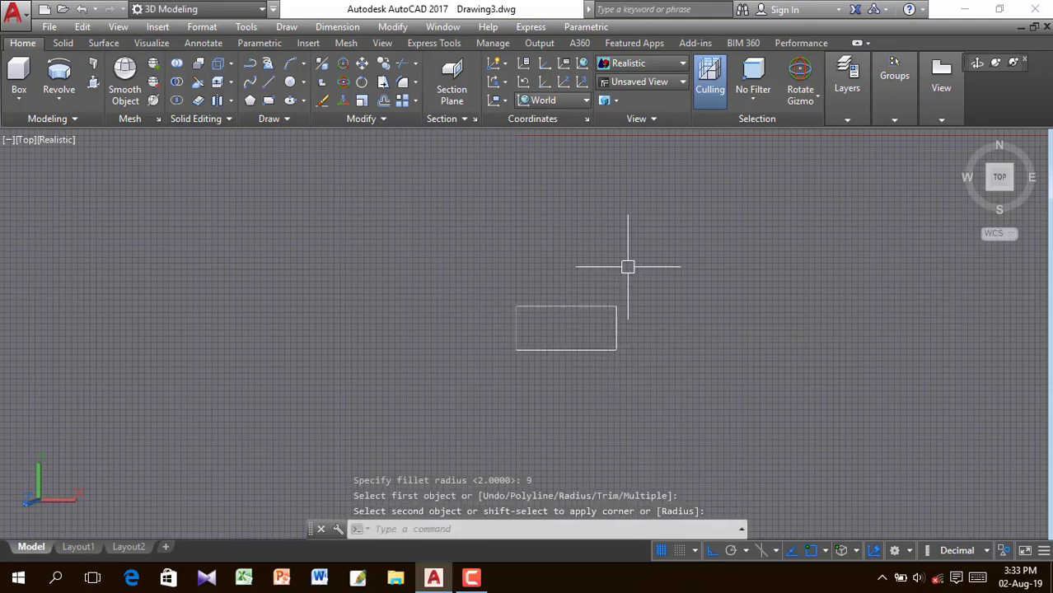
key(ctrl+z)
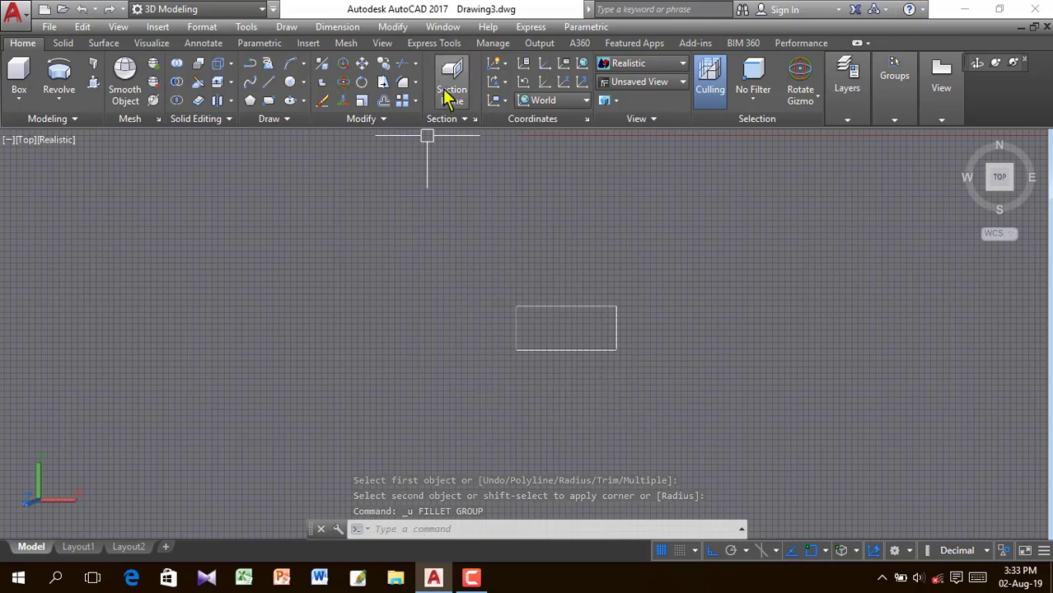
Fillet the rectangle's upper-right corner with a radius of 18.
click(403, 84)
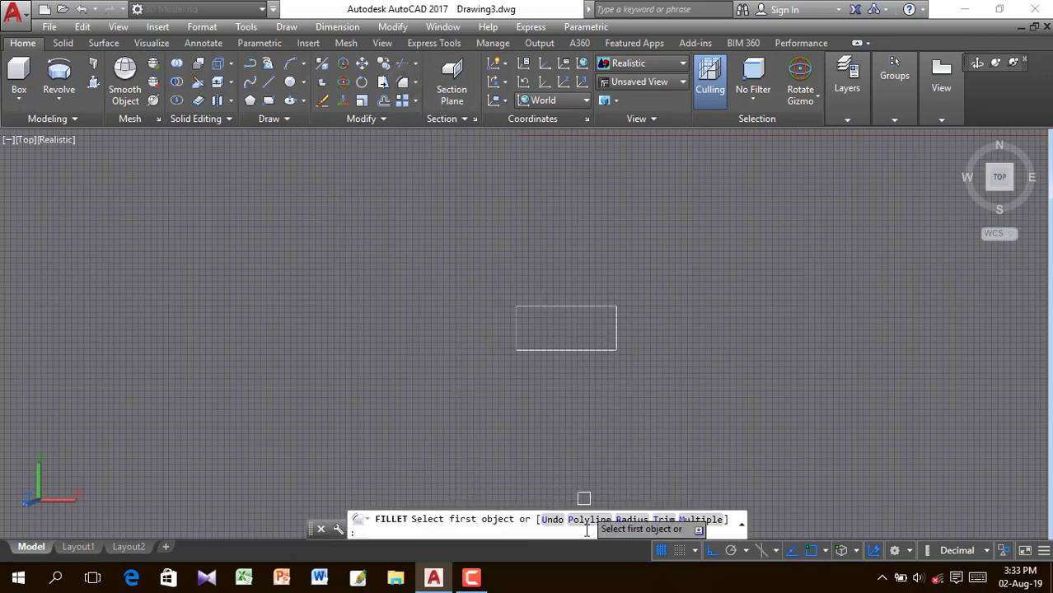
click(630, 520)
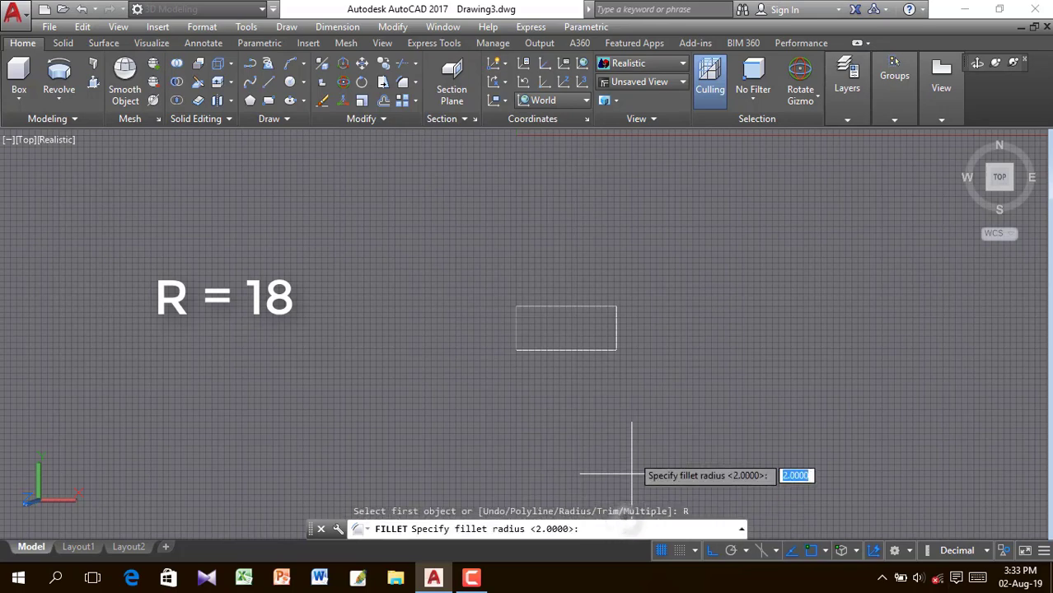
text(1)
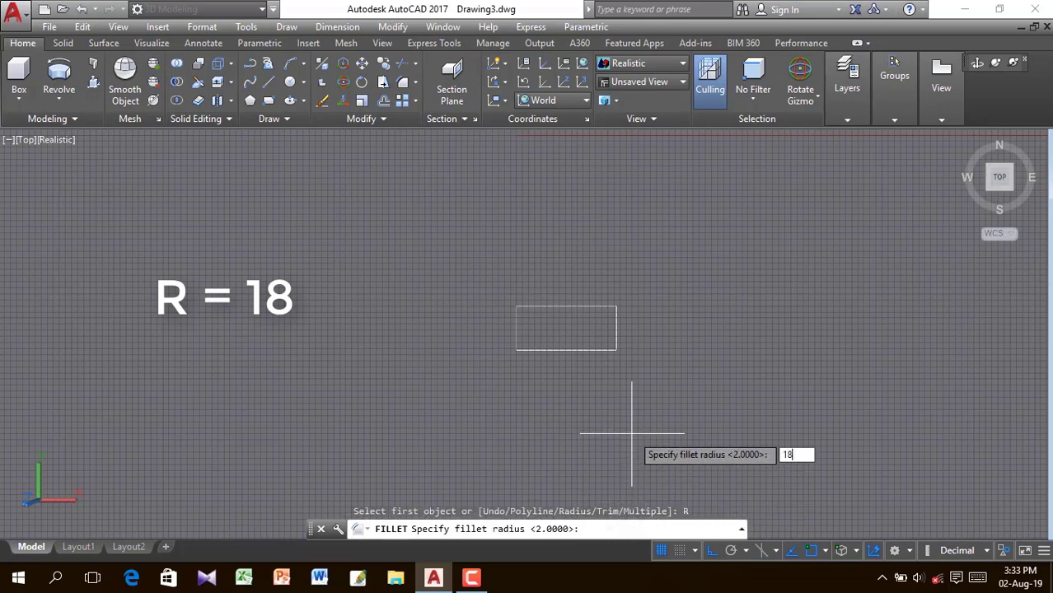
text(8)
key(Return)
click(592, 307)
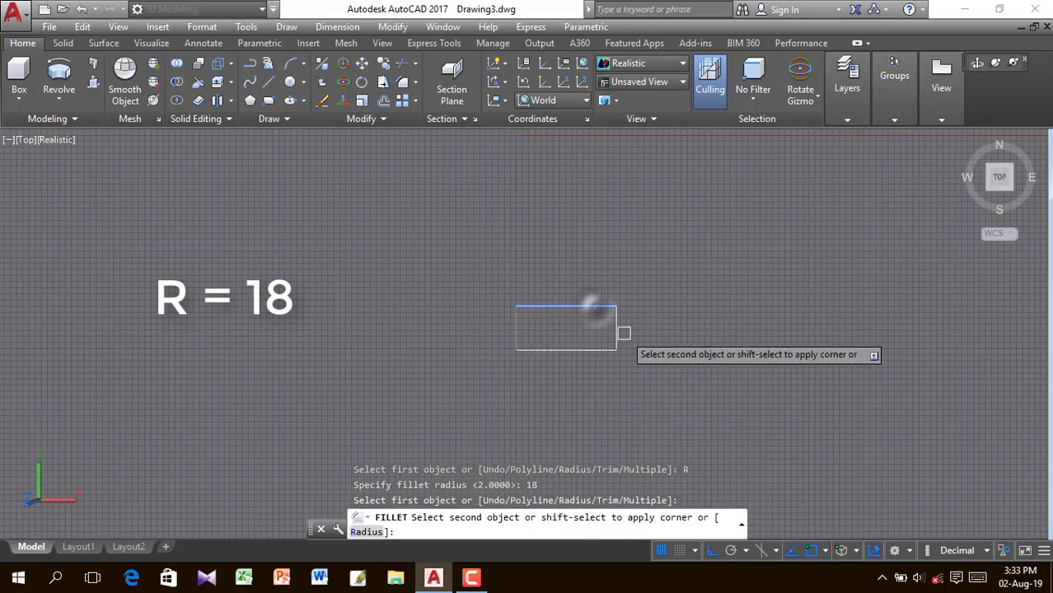
click(622, 333)
right_click(632, 225)
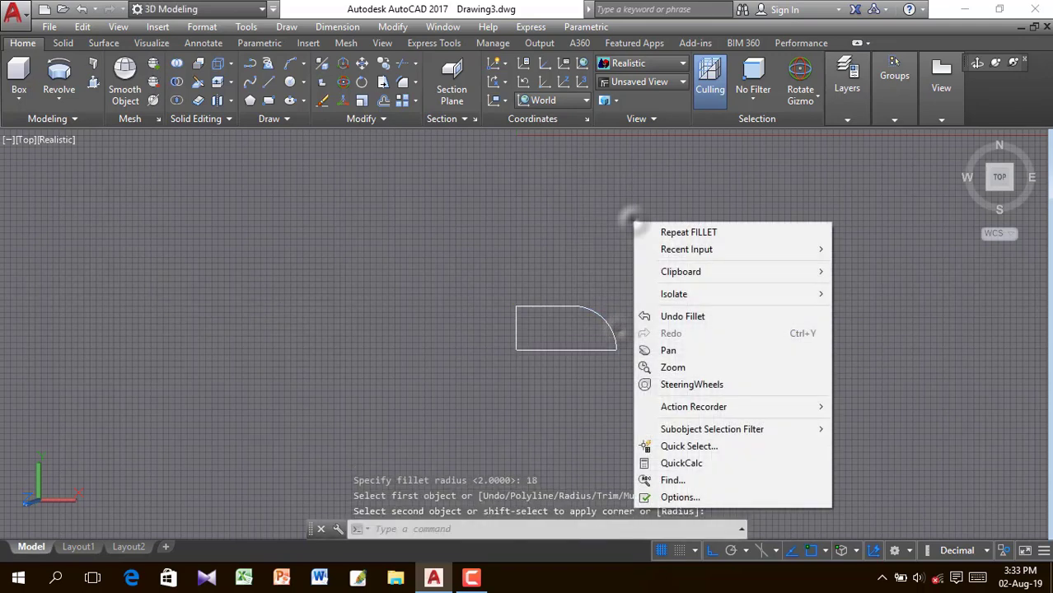
click(547, 238)
click(653, 284)
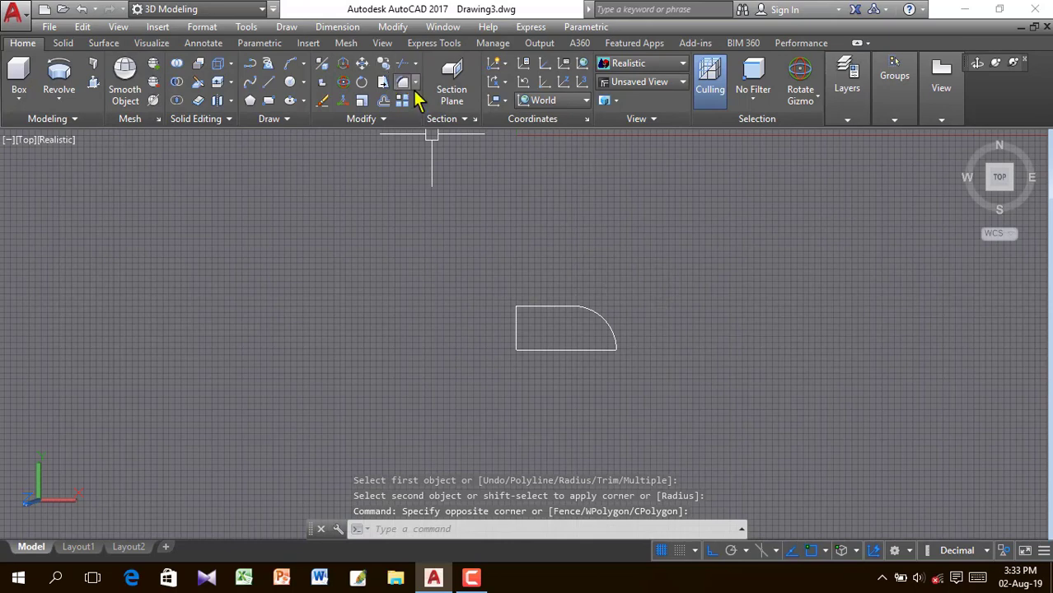
Mirror the round-cornered profile about its straight left vertical edge, keeping the source object.
click(398, 120)
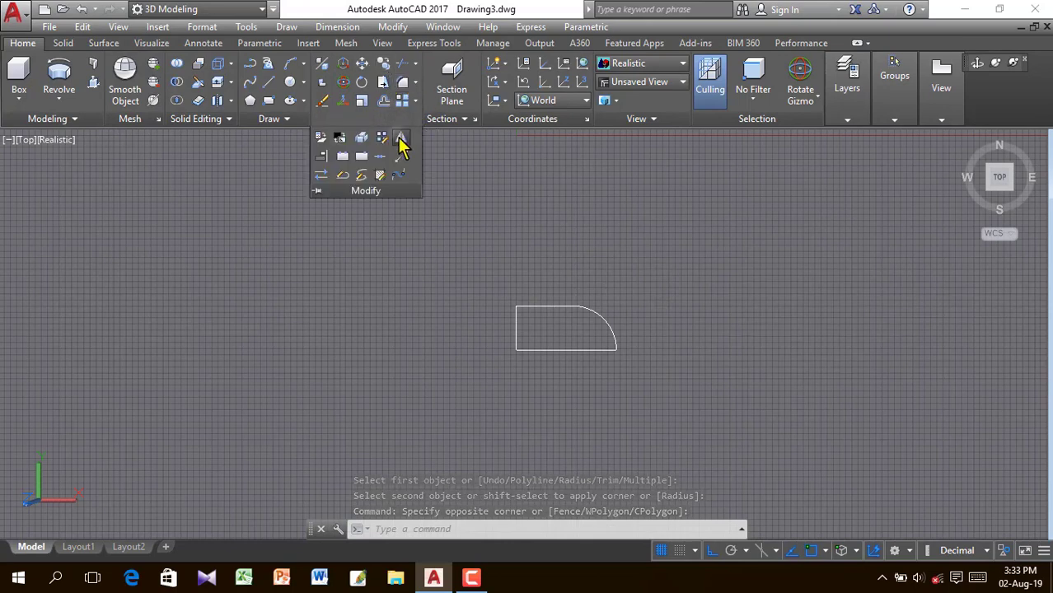
click(400, 140)
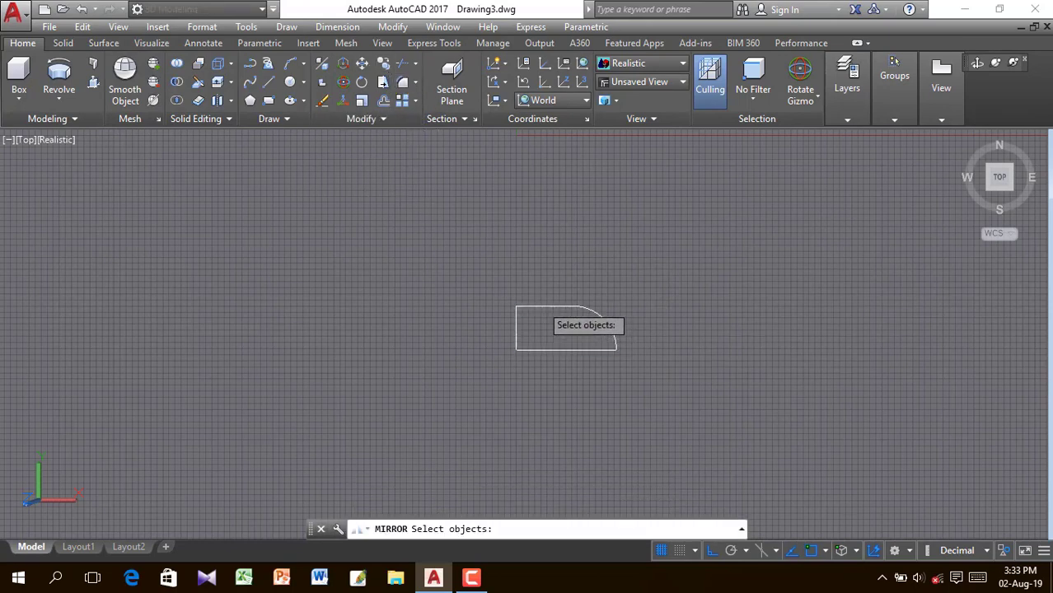
click(544, 311)
right_click(482, 242)
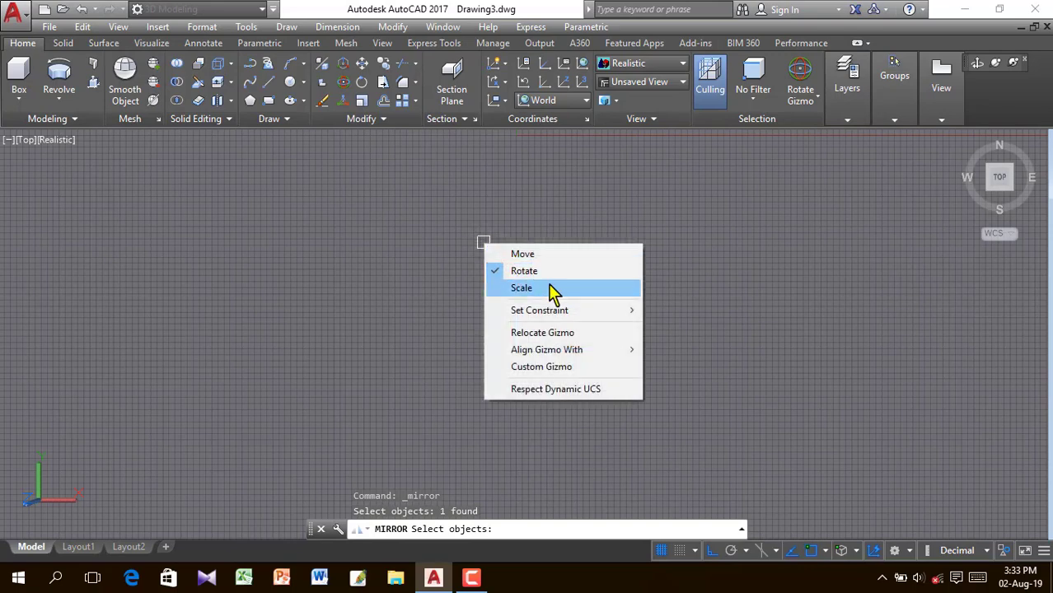
click(718, 247)
click(710, 299)
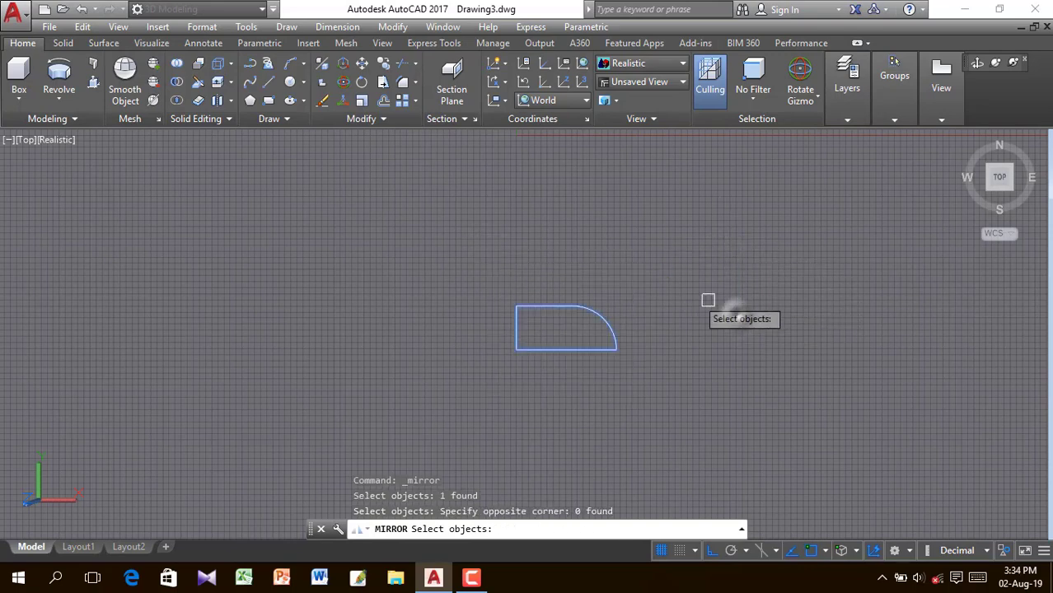
right_click(512, 228)
click(611, 191)
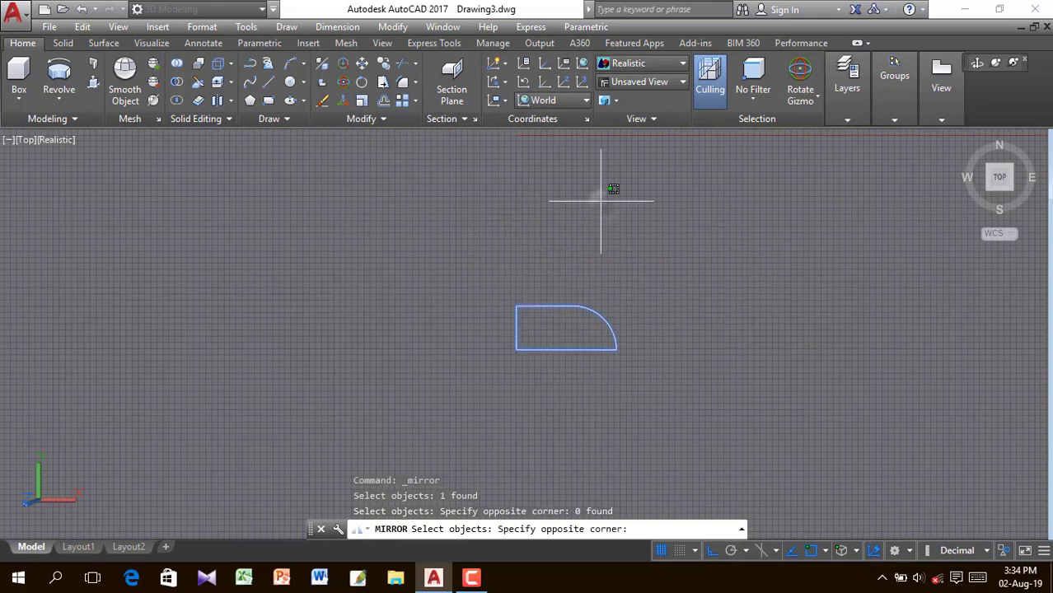
click(630, 270)
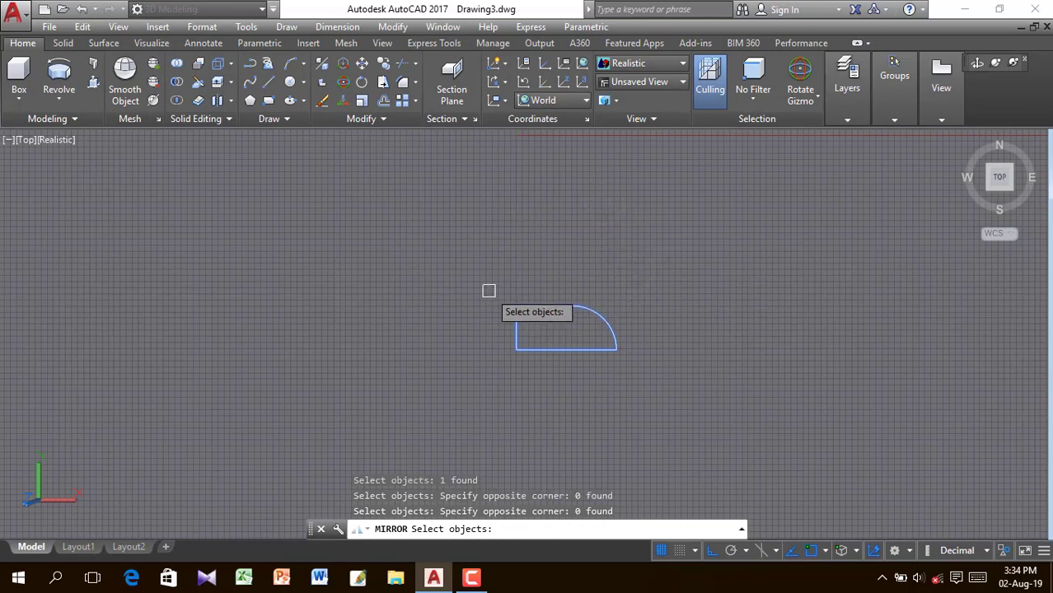
key(Return)
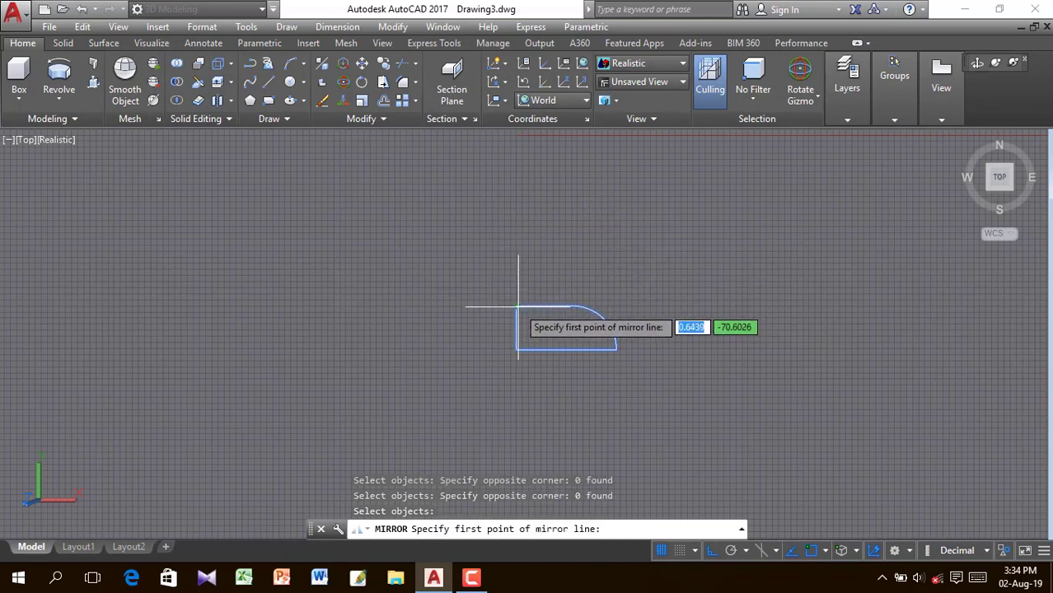
click(516, 305)
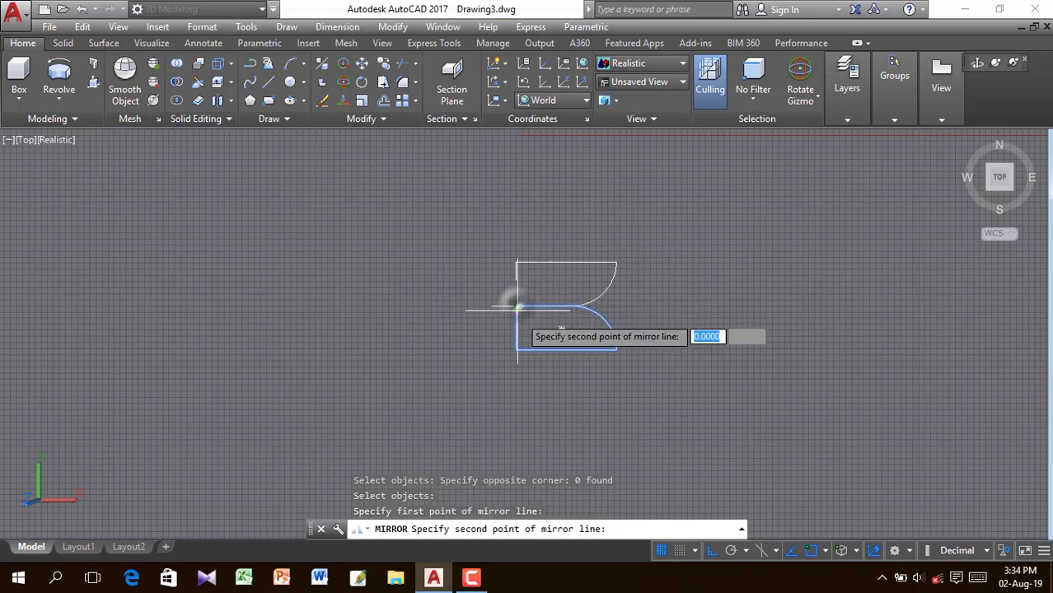
click(516, 349)
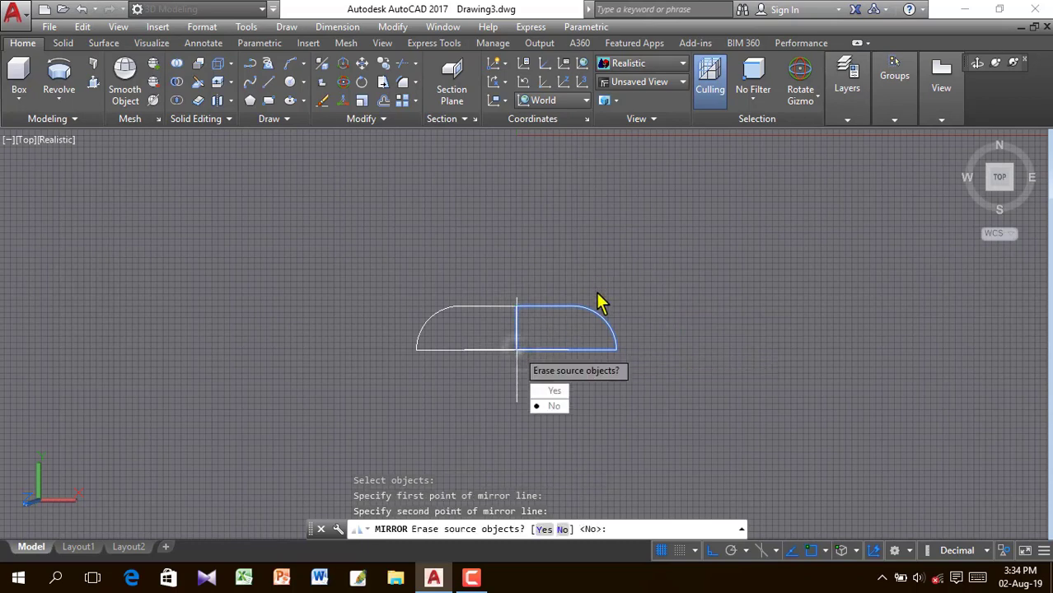
click(553, 406)
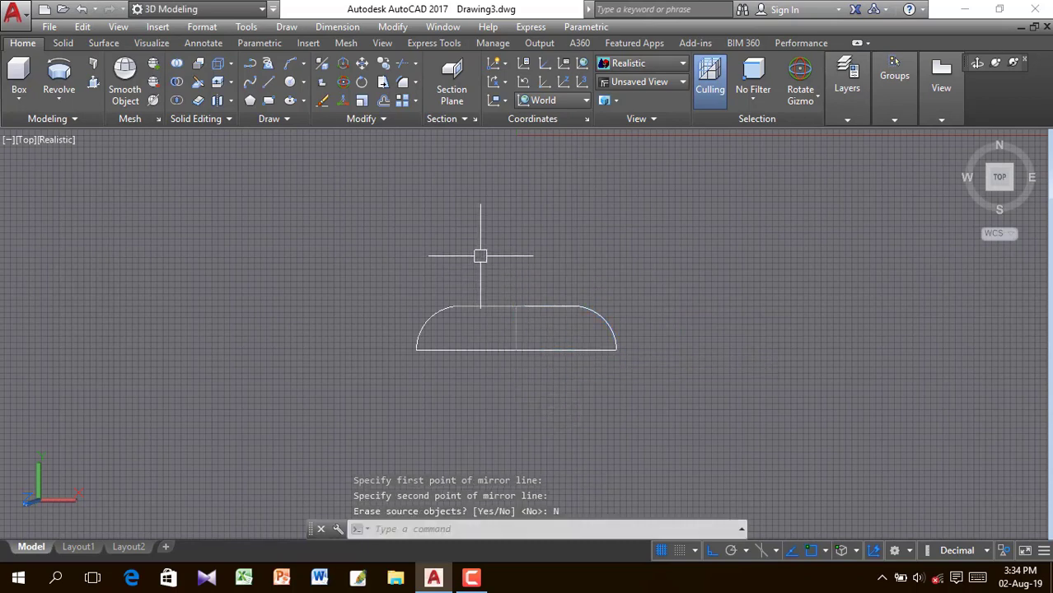
Trim away the overlapping vertical center segments shared by the two mirrored halves.
click(403, 65)
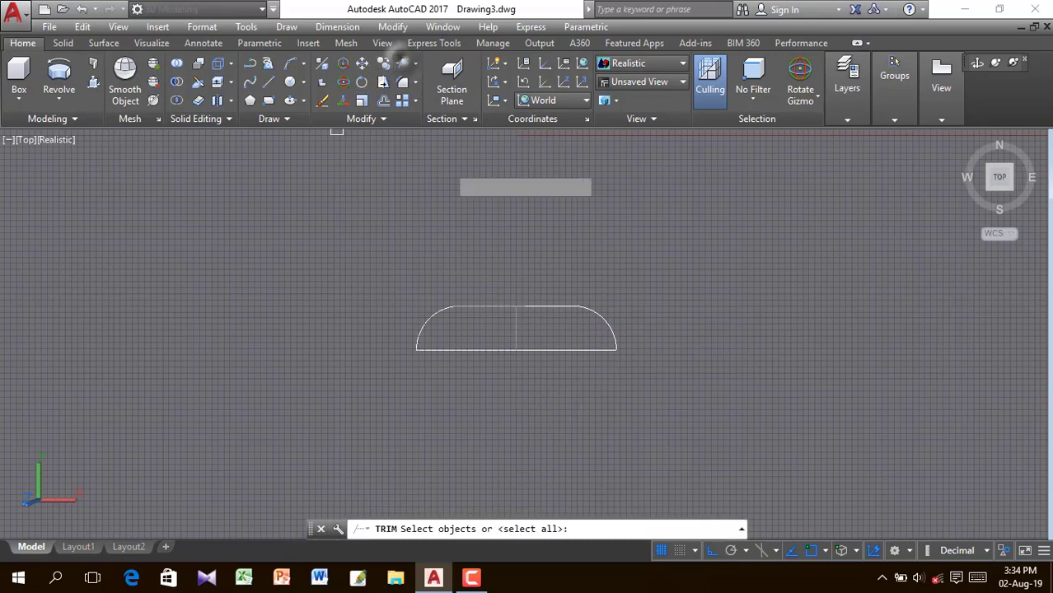
click(513, 332)
click(483, 311)
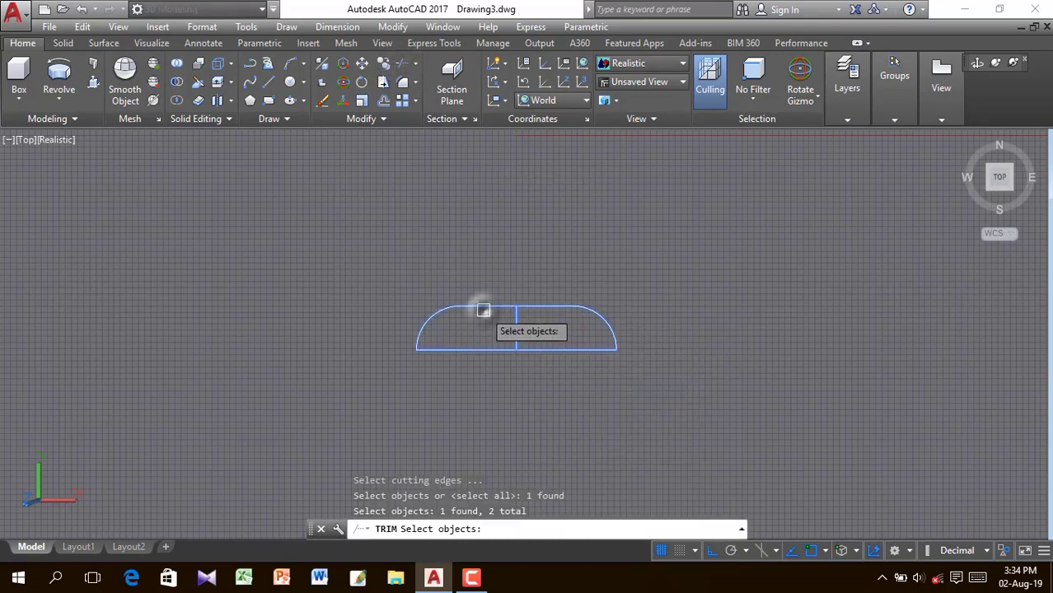
key(Return)
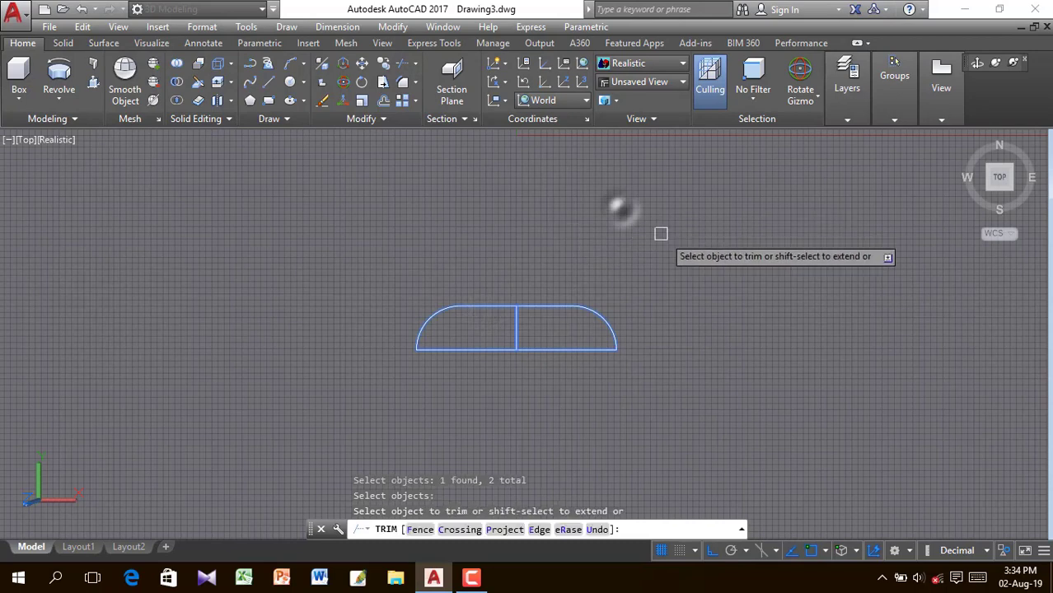
click(516, 330)
click(593, 384)
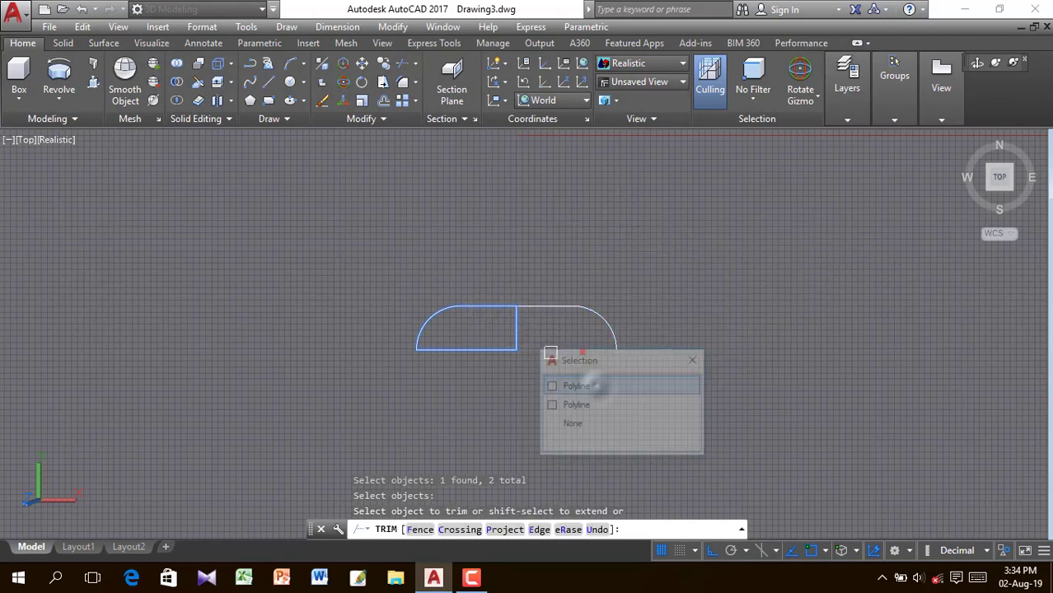
click(515, 329)
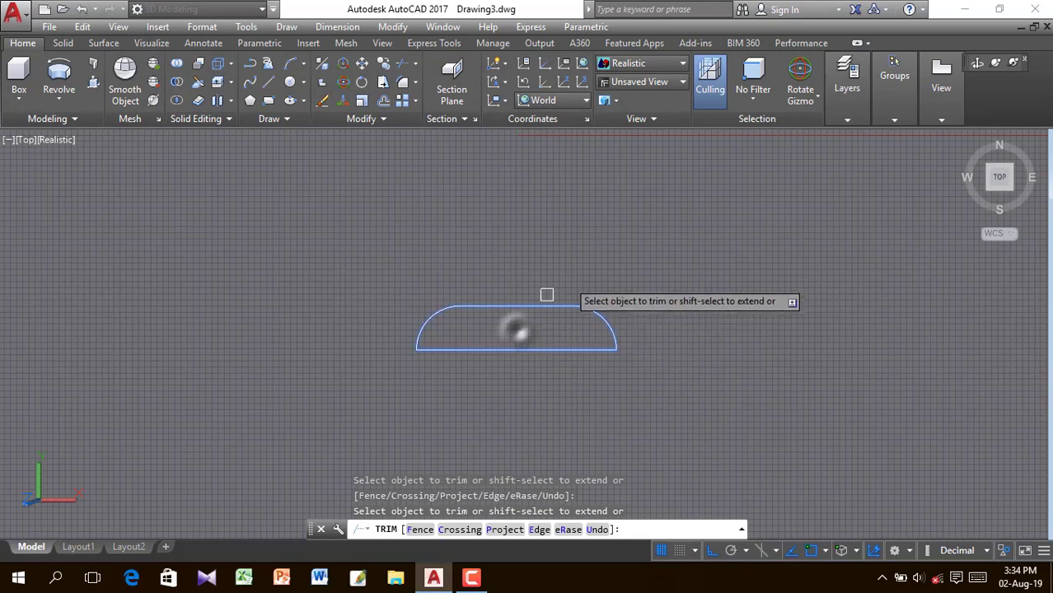
right_click(575, 218)
click(614, 228)
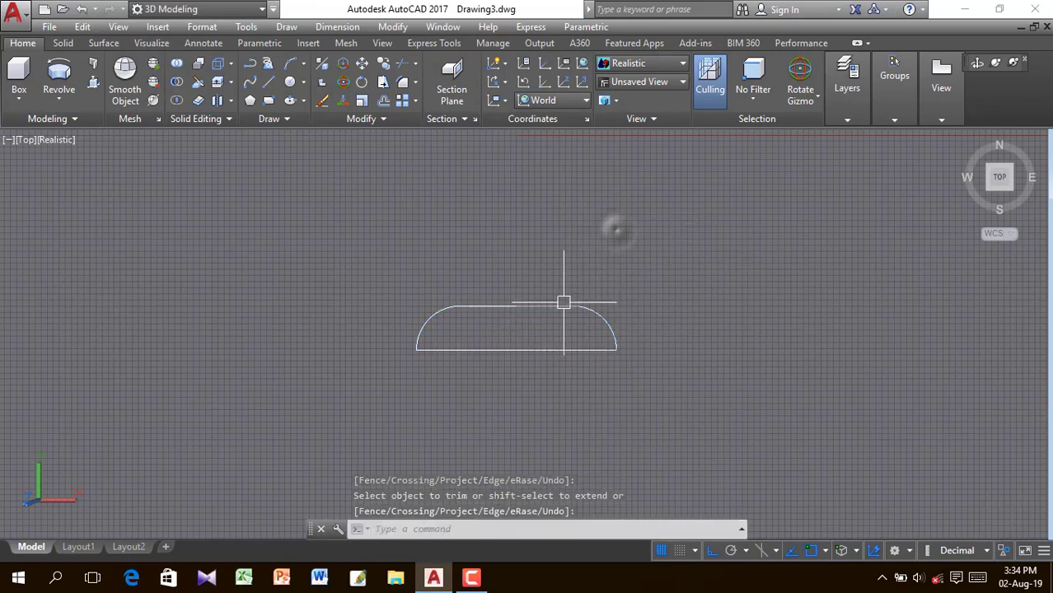
Join the two mirrored halves into a single polyline.
mouse_move(356, 234)
mouse_down()
mouse_move(472, 327)
mouse_move(630, 413)
mouse_move(680, 306)
mouse_up()
mouse_move(310, 273)
mouse_down()
mouse_move(536, 395)
mouse_move(680, 275)
mouse_up()
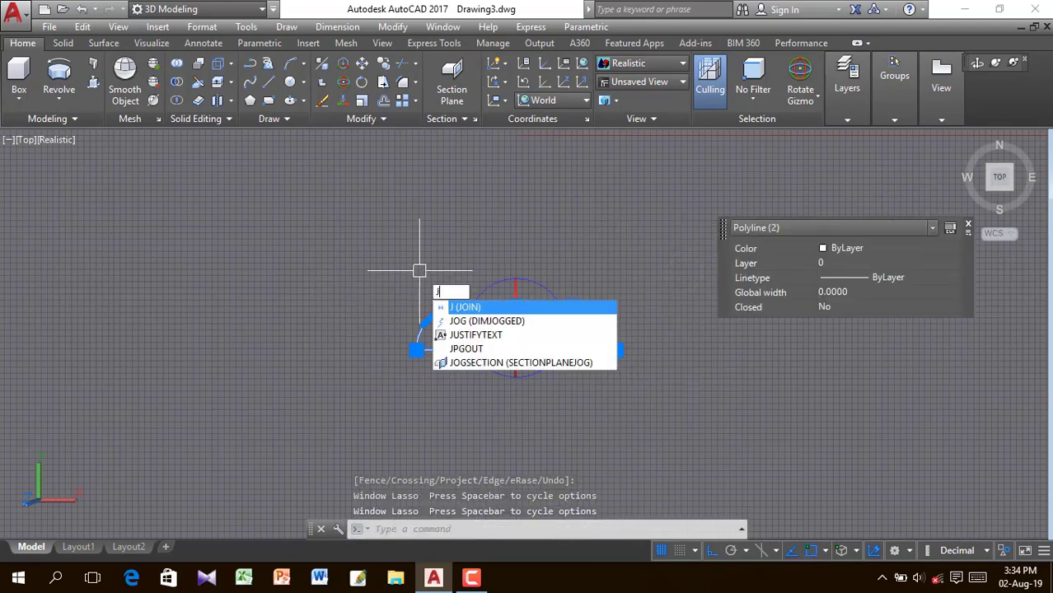
key(Return)
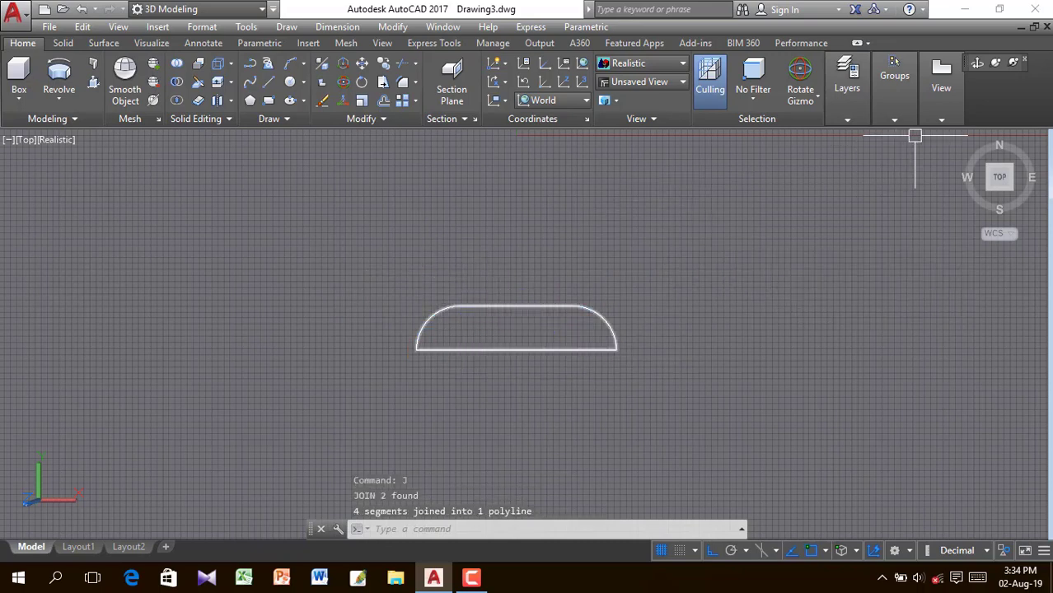
Switch to the isometric home view and extrude the joined profile as a solid with a height of -100.
click(964, 141)
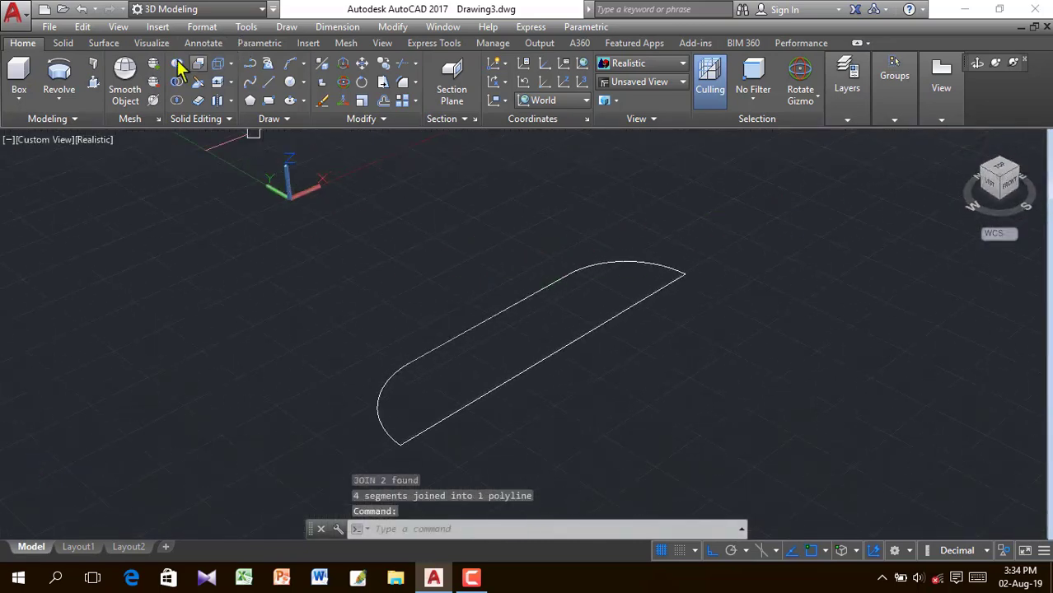
click(74, 120)
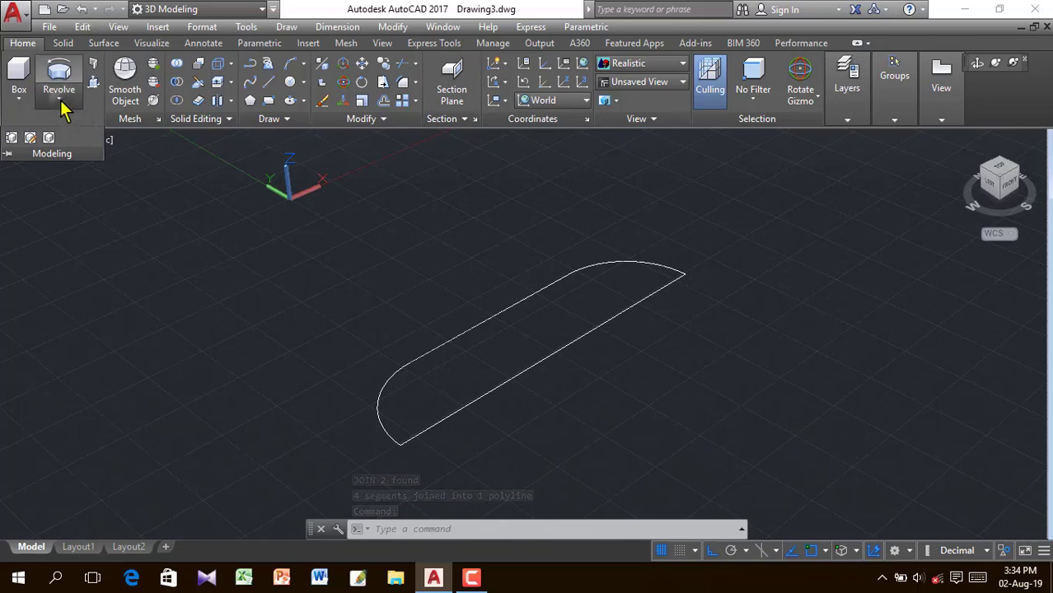
click(61, 103)
click(76, 127)
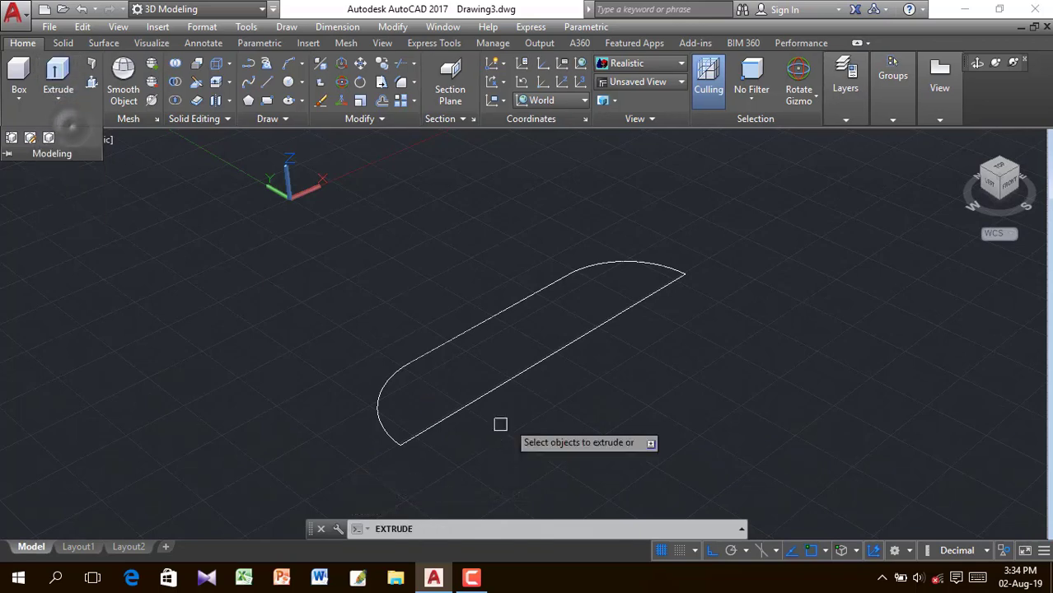
click(493, 385)
right_click(278, 273)
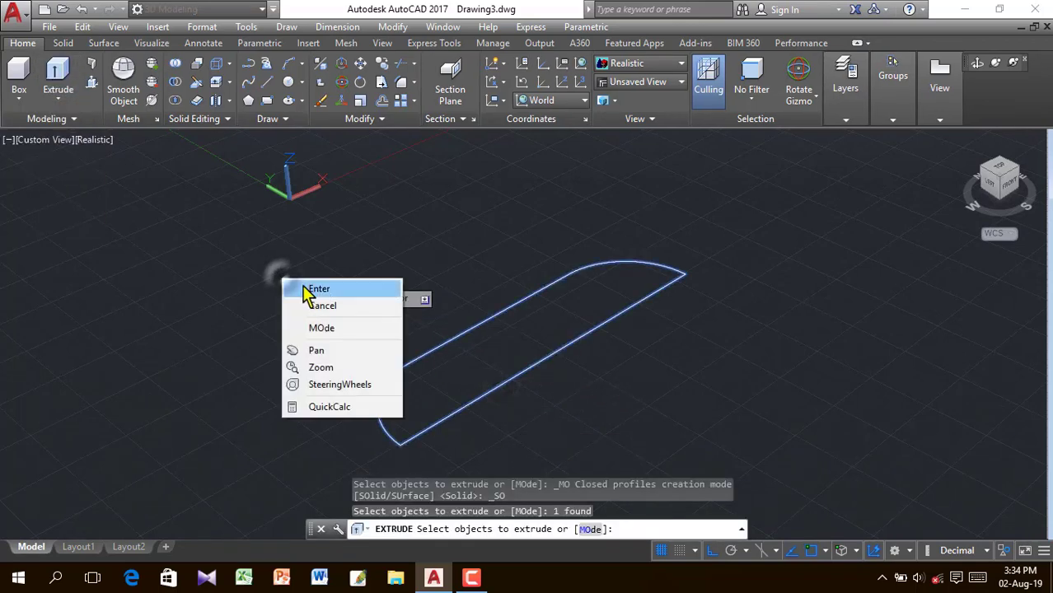
click(304, 284)
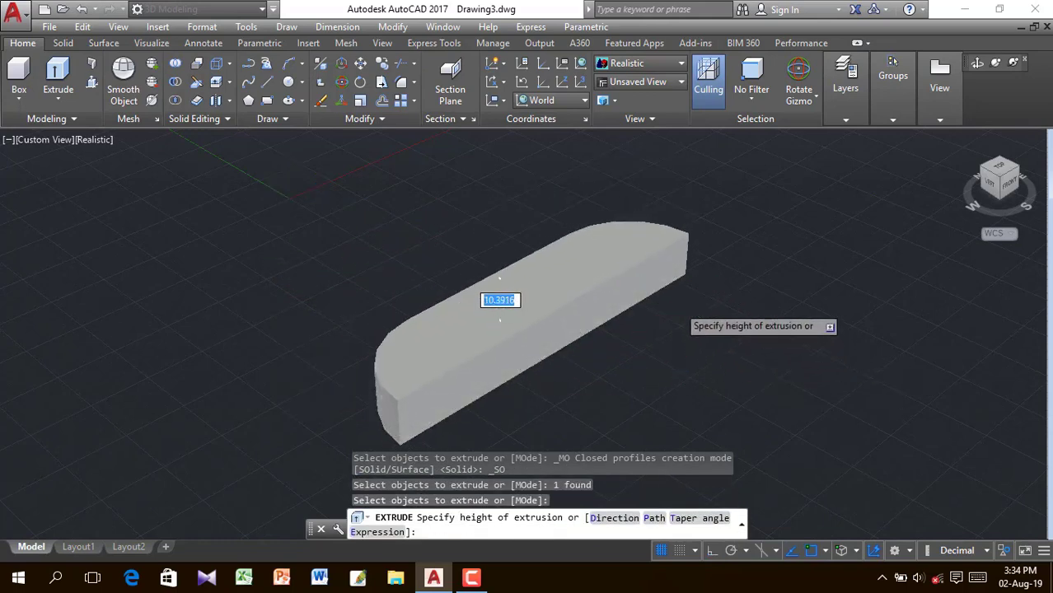
scroll(680, 313, down, 3)
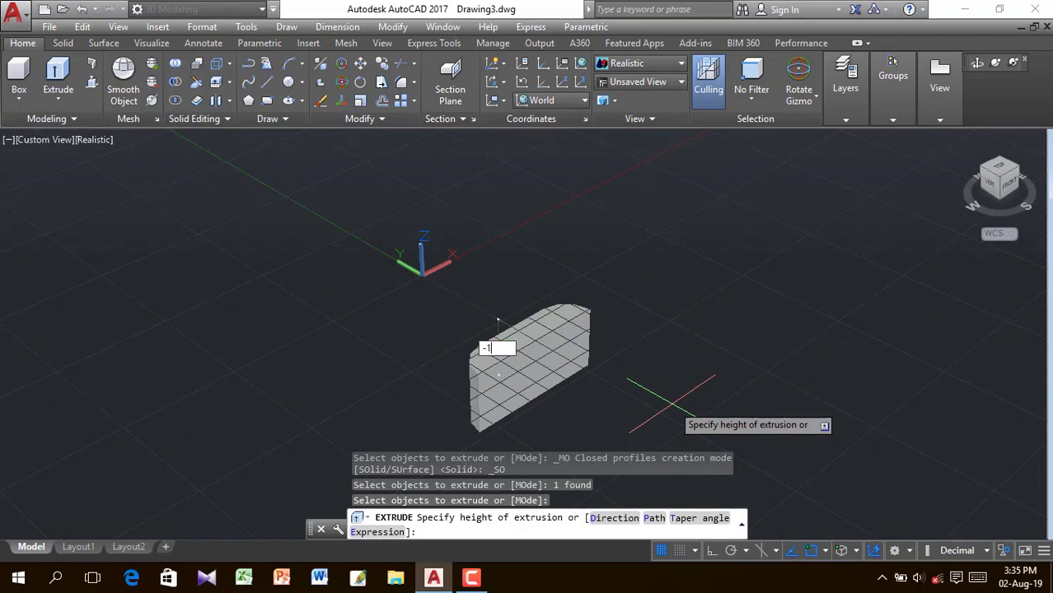
key(Return)
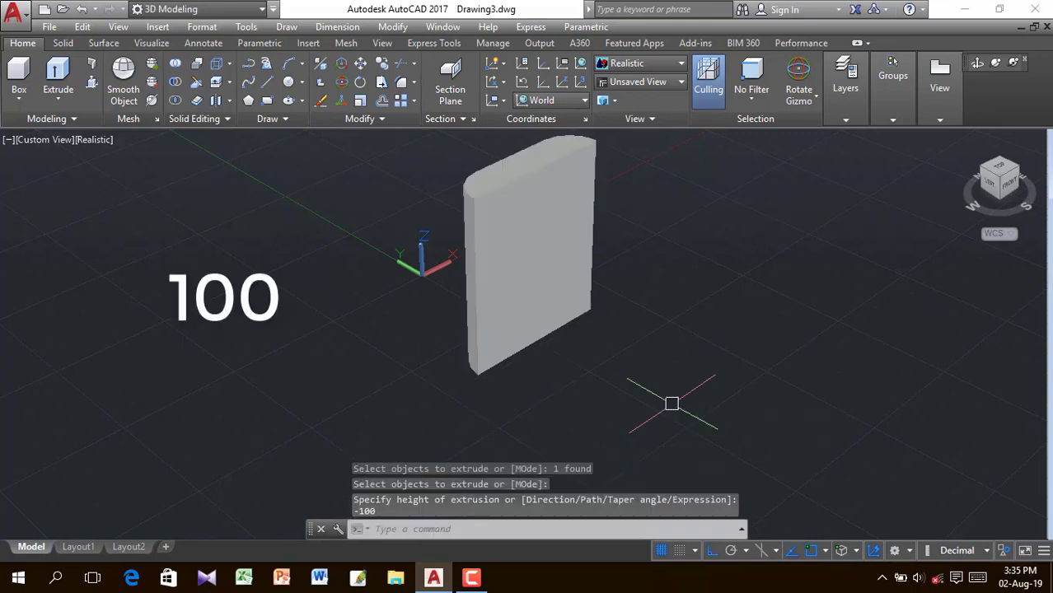
Extend the solid with Presspull by pulling its bottom end face out another 100 units.
scroll(581, 298, down, 3)
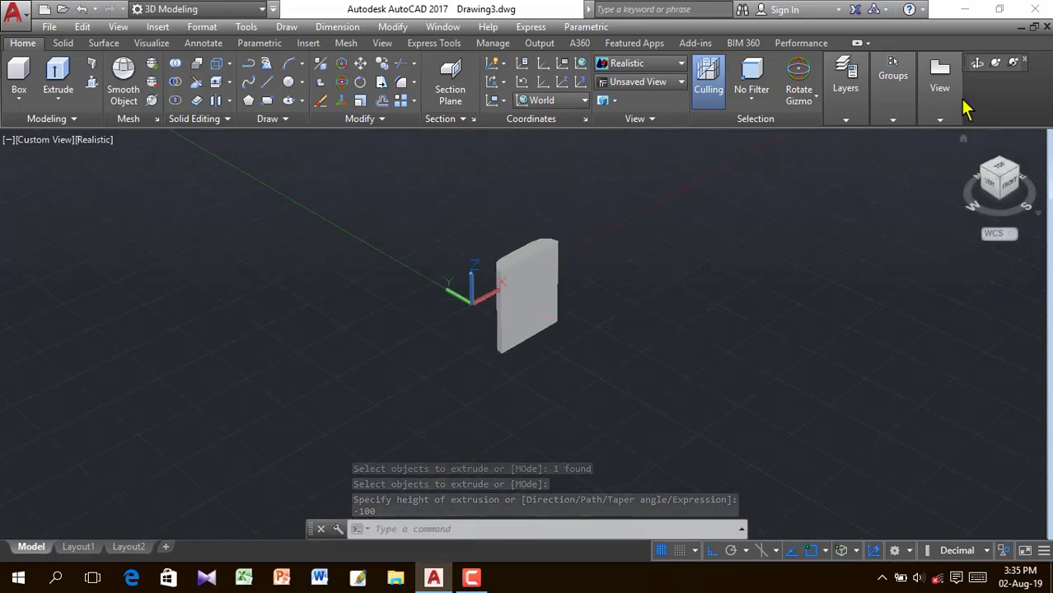
click(979, 67)
drag(782, 322, 747, 202)
drag(569, 304, 400, 232)
scroll(536, 325, up, 5)
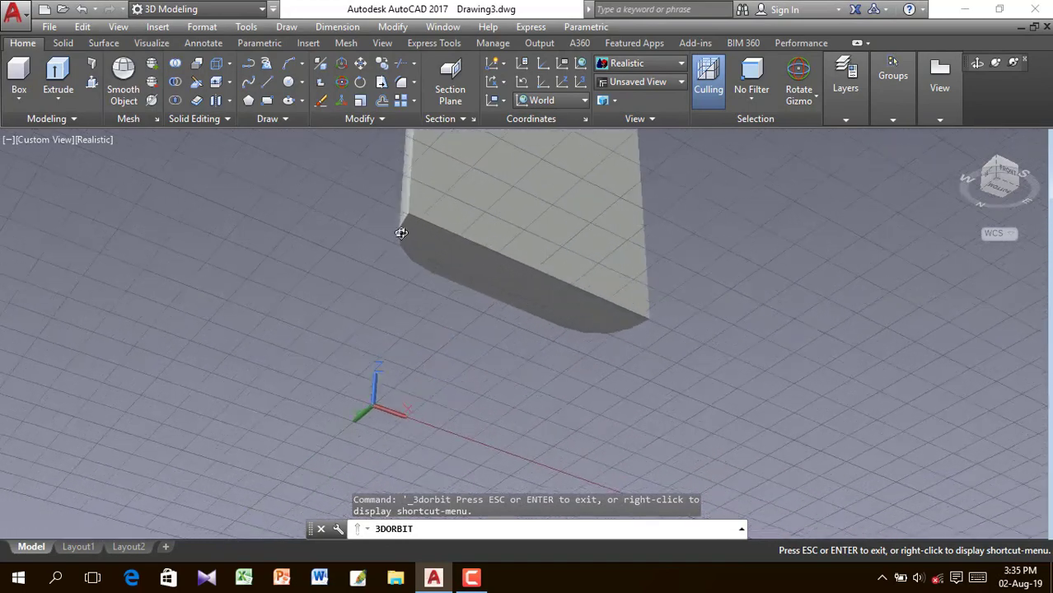
click(93, 84)
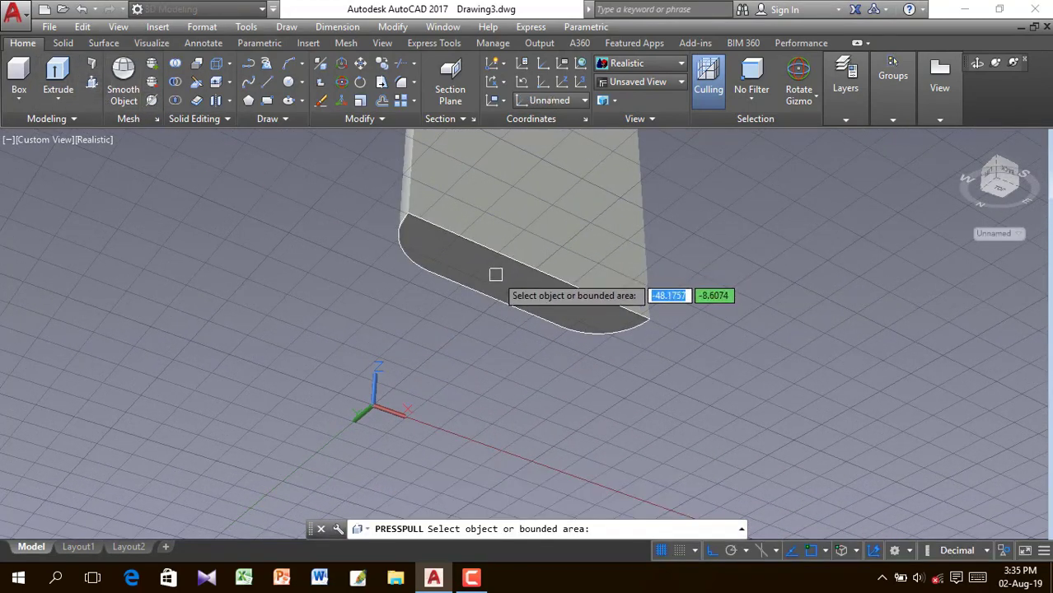
click(496, 276)
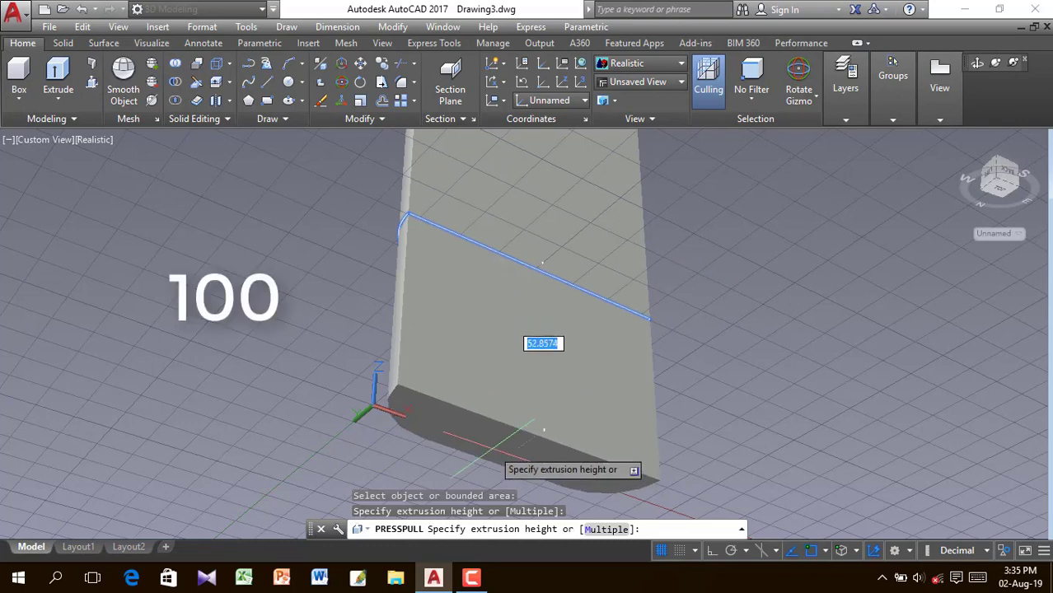
text(100)
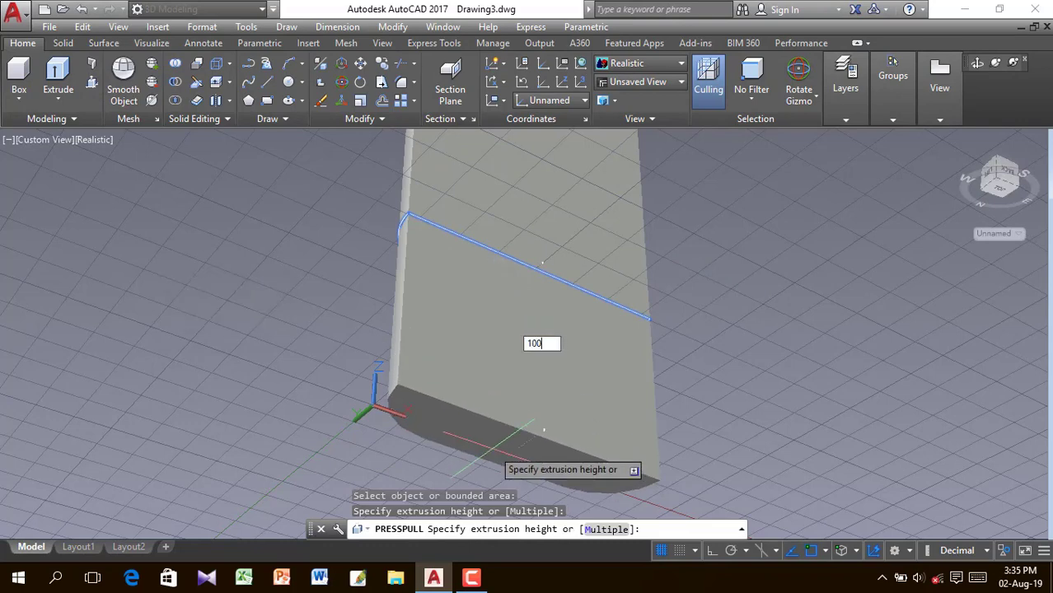
key(Return)
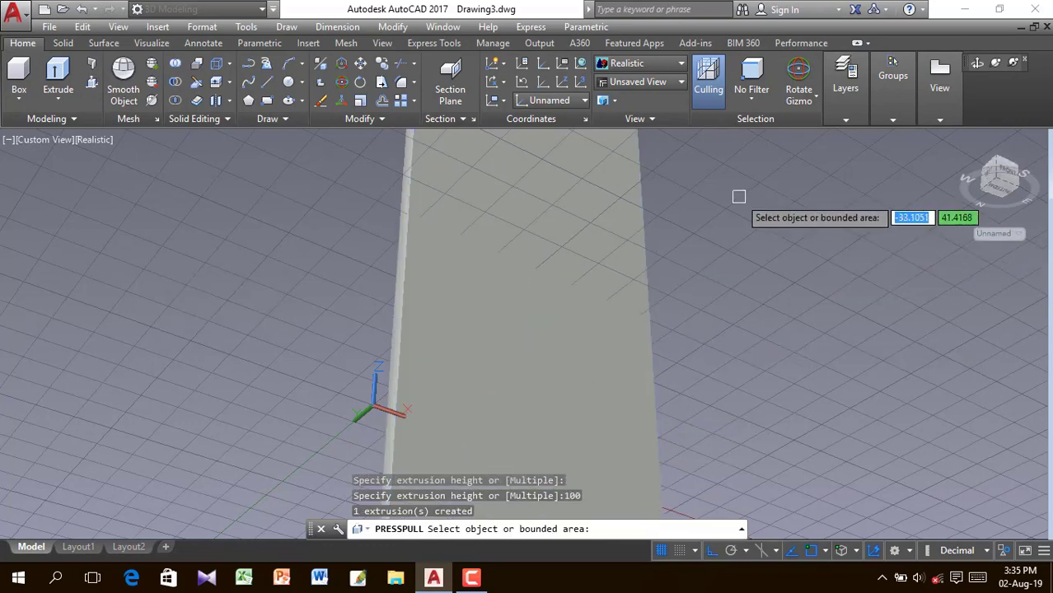
key(Return)
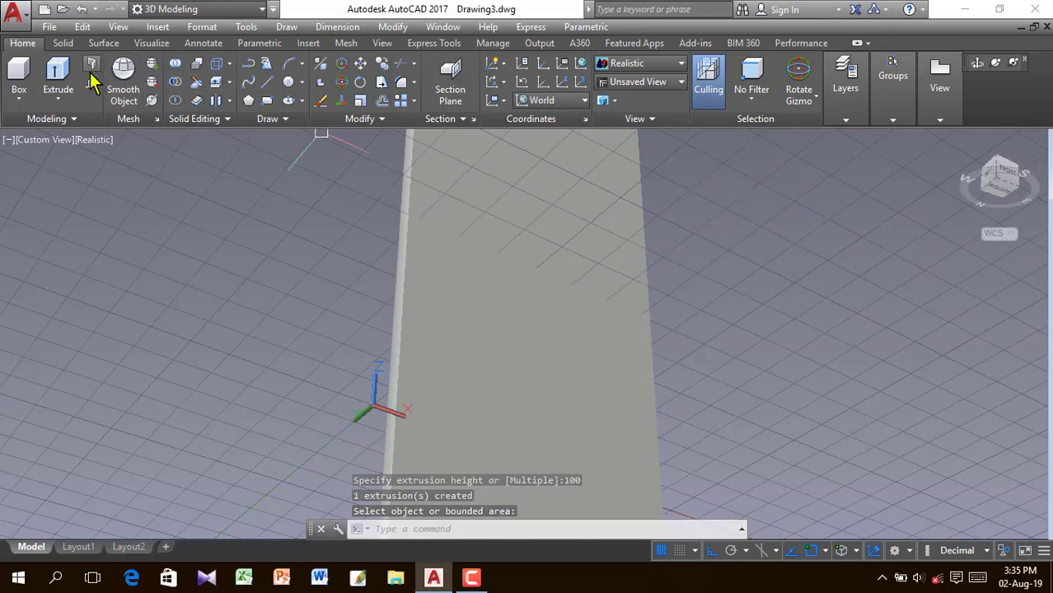
Pull the solid's large flat side face outward by about 64 units with Presspull.
key(Return)
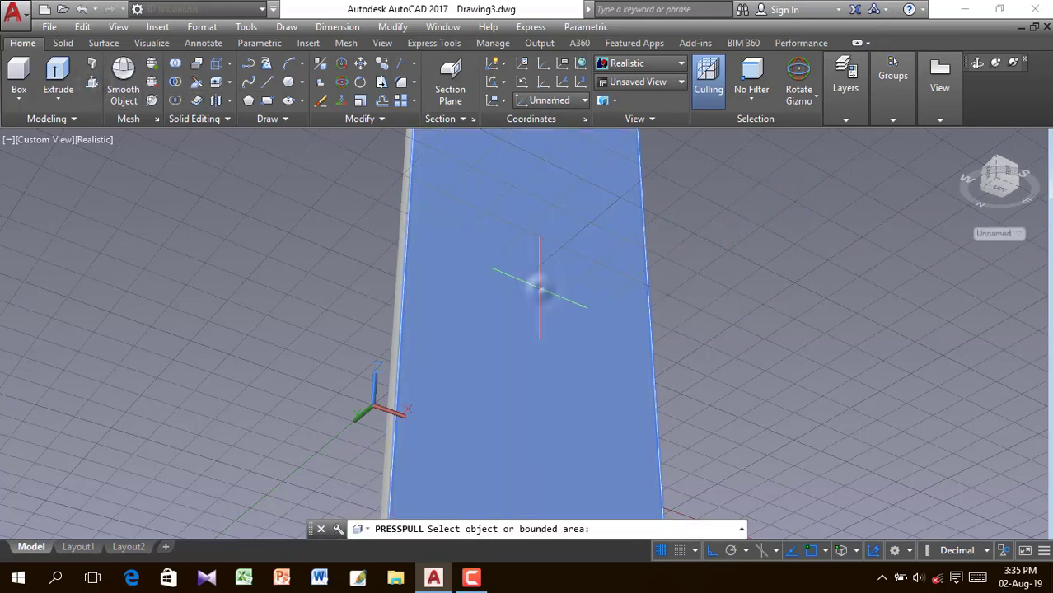
click(536, 294)
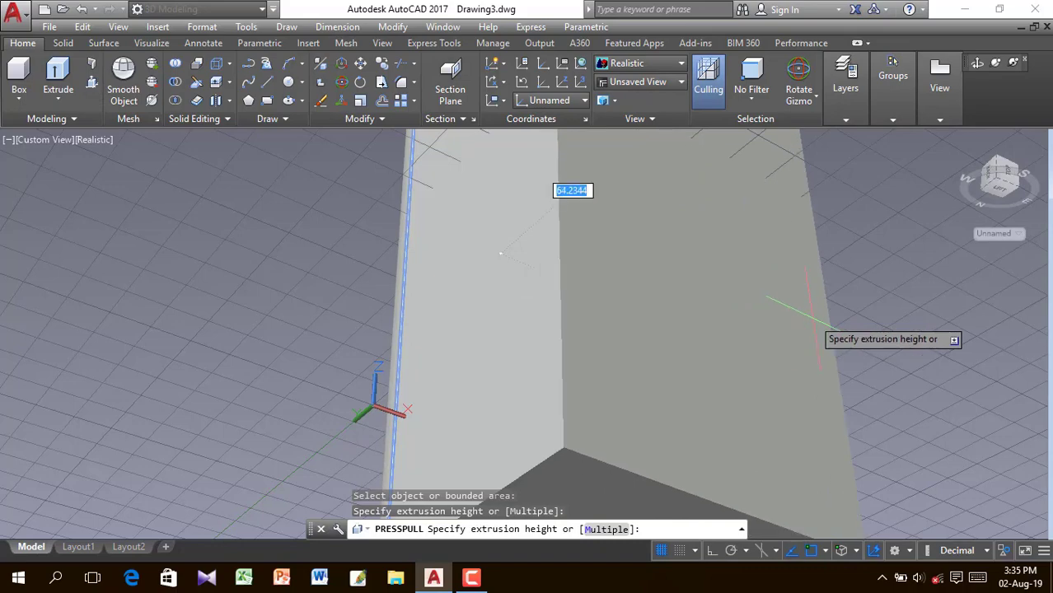
click(810, 313)
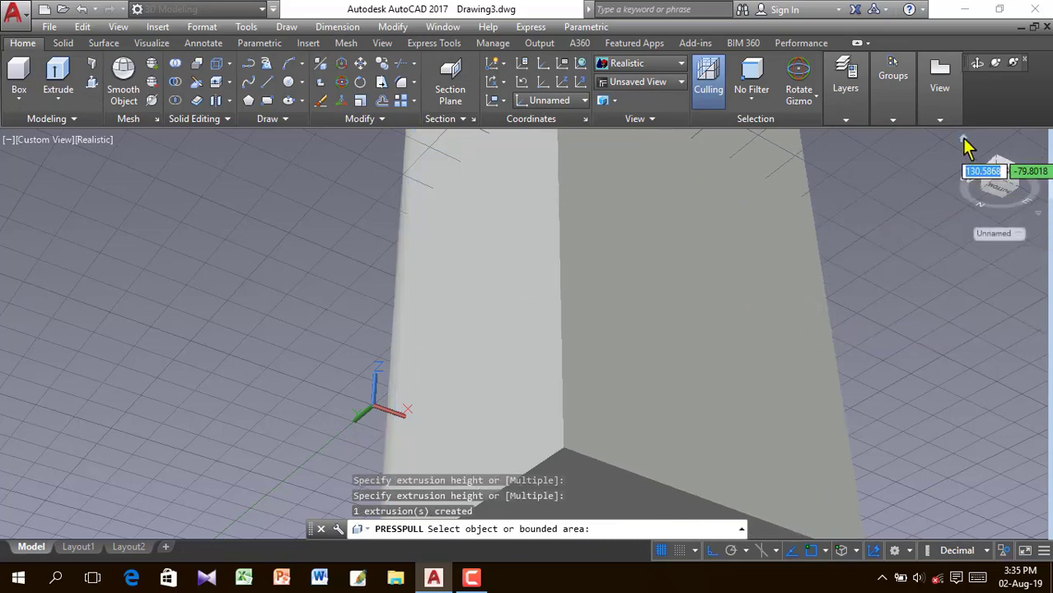
End the Presspull command in the isometric home view and end object isolation to bring back the piston body.
click(963, 138)
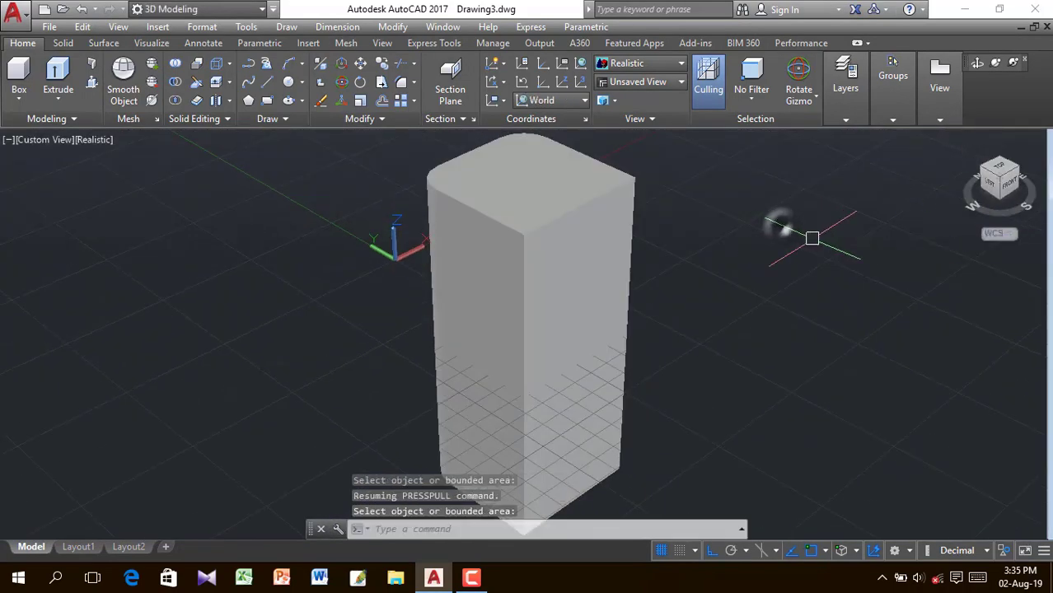
key(Return)
click(534, 206)
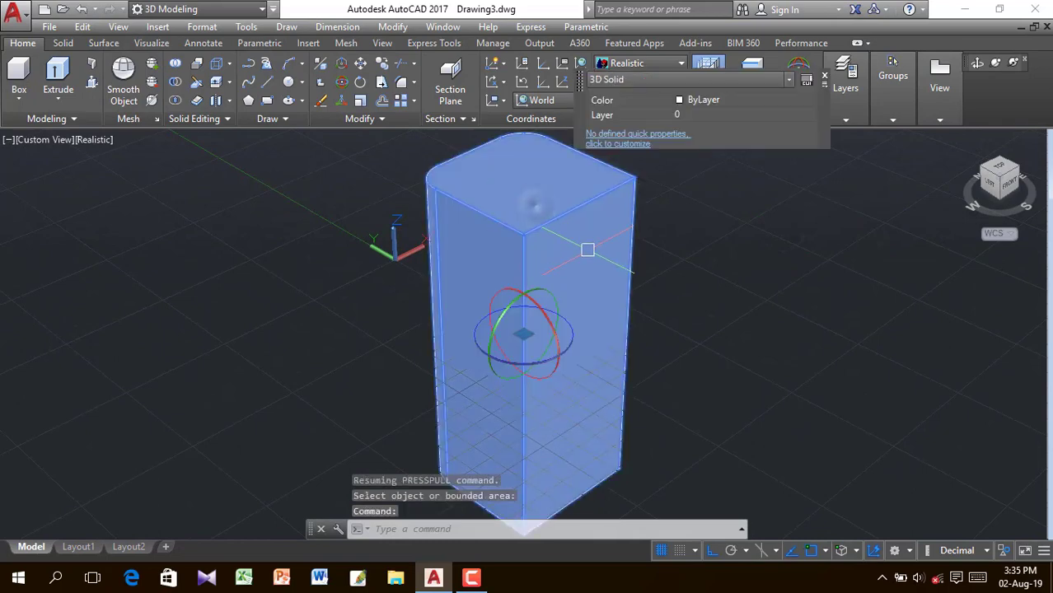
right_click(580, 251)
mouse_move(580, 268)
click(797, 297)
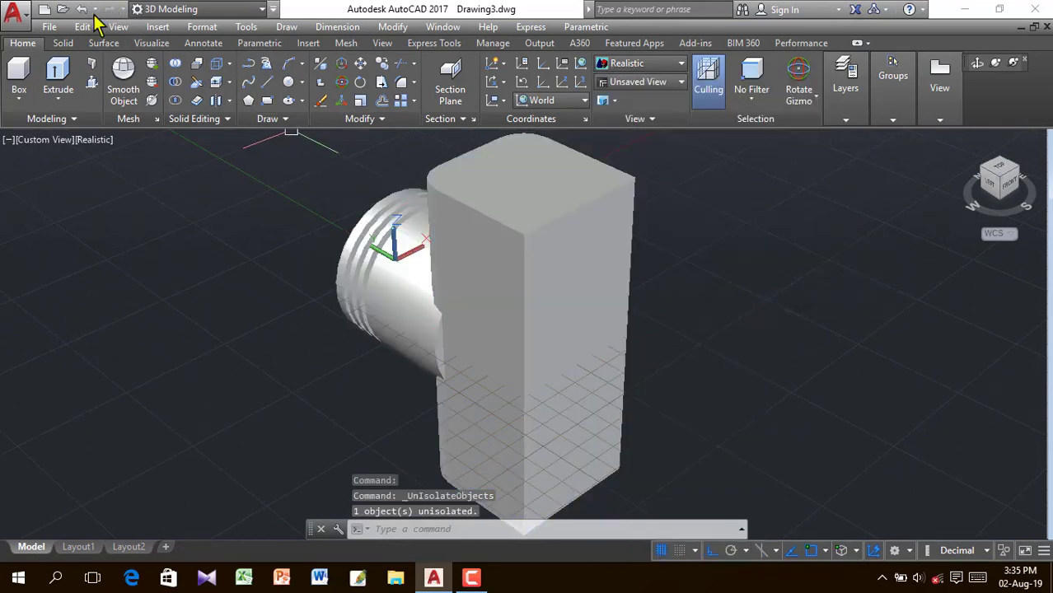
Subtract the tall round-cornered block from the piston body to cut away the skirt.
click(64, 44)
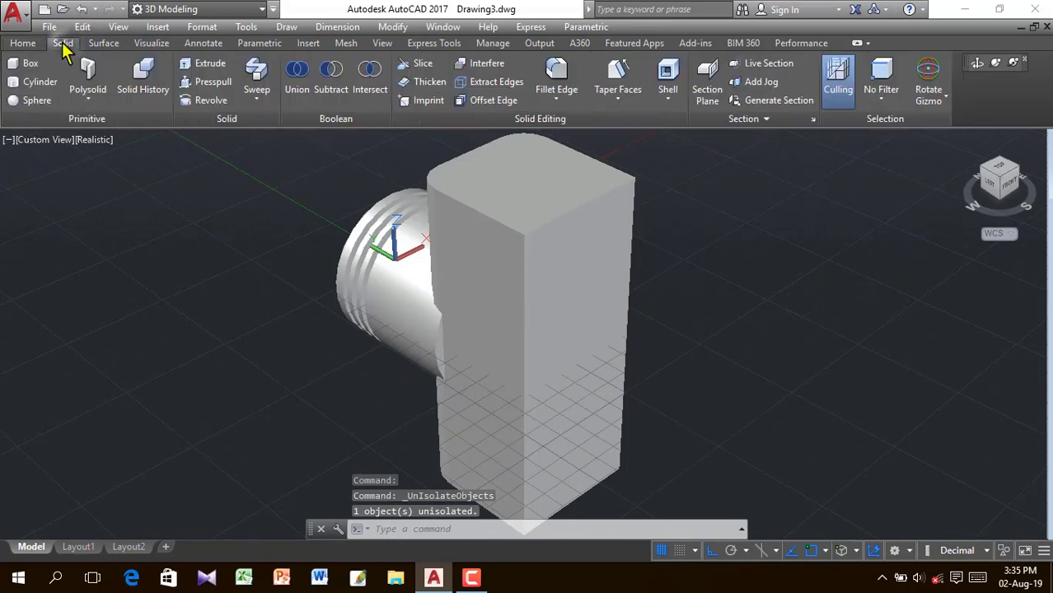
click(334, 77)
click(393, 285)
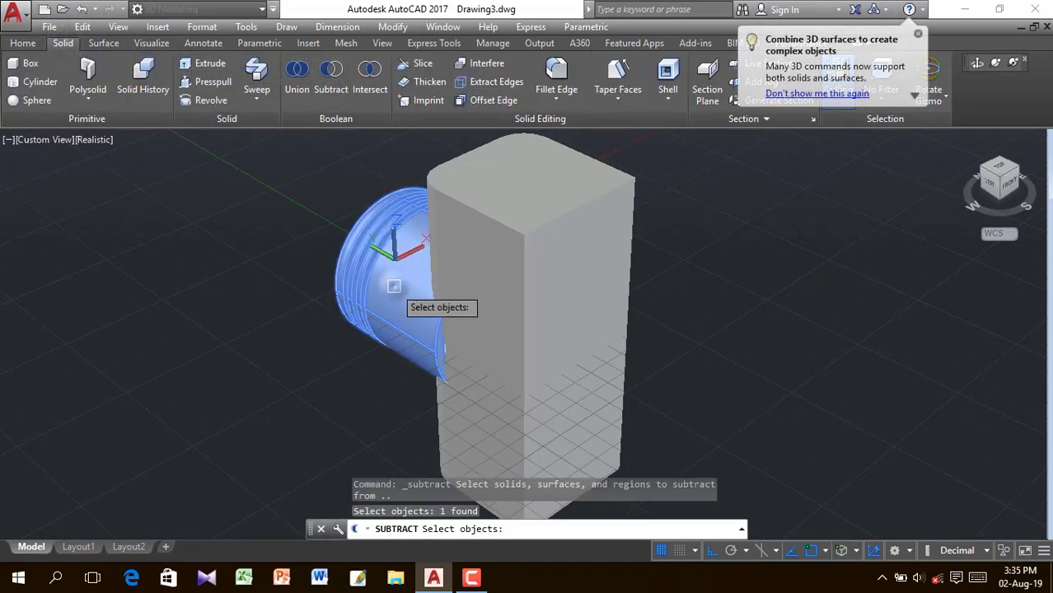
key(Return)
click(520, 291)
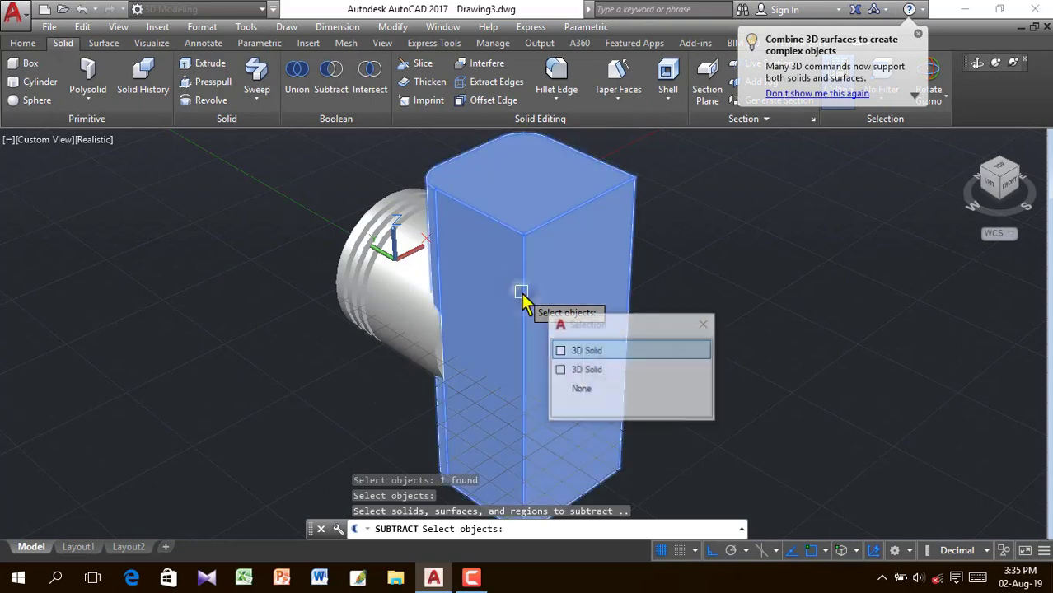
click(629, 352)
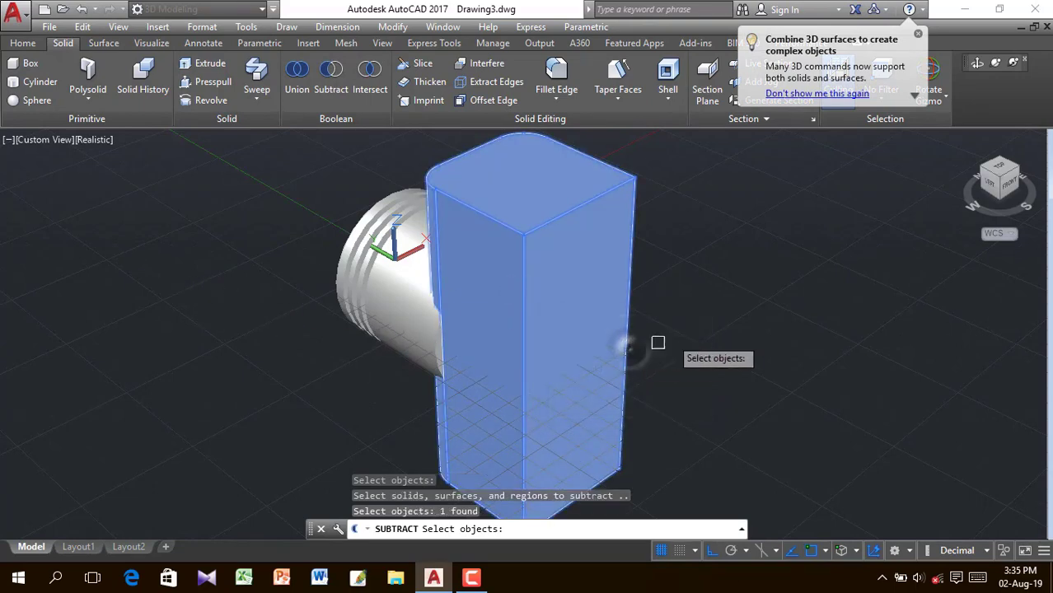
key(Return)
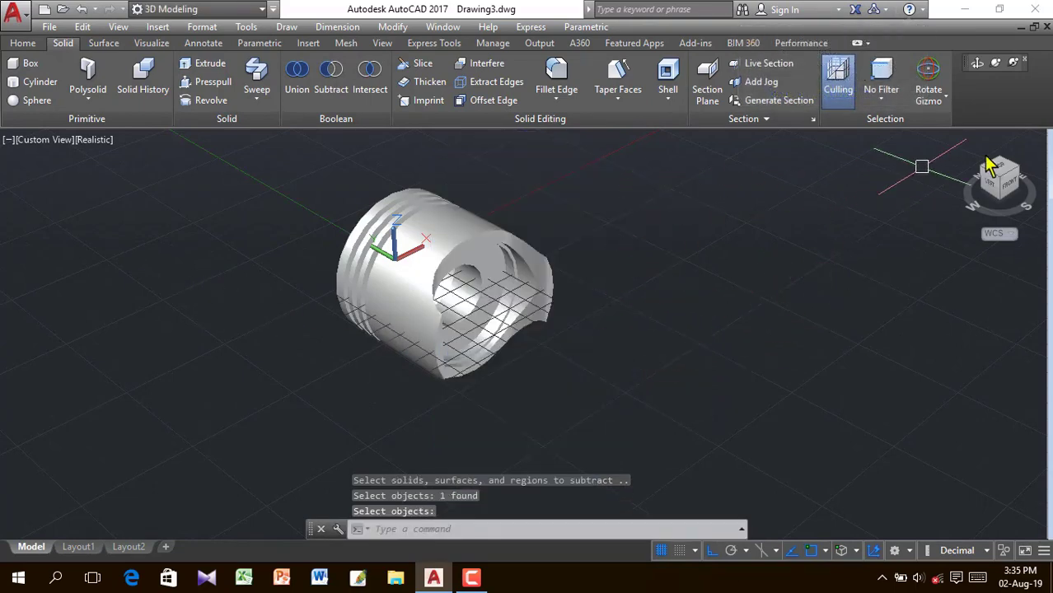
Examine the cut piston skirt and hollow interior by orbiting the model and viewing it from the front and isometric directions.
click(977, 63)
drag(617, 221, 613, 262)
scroll(482, 231, up, 4)
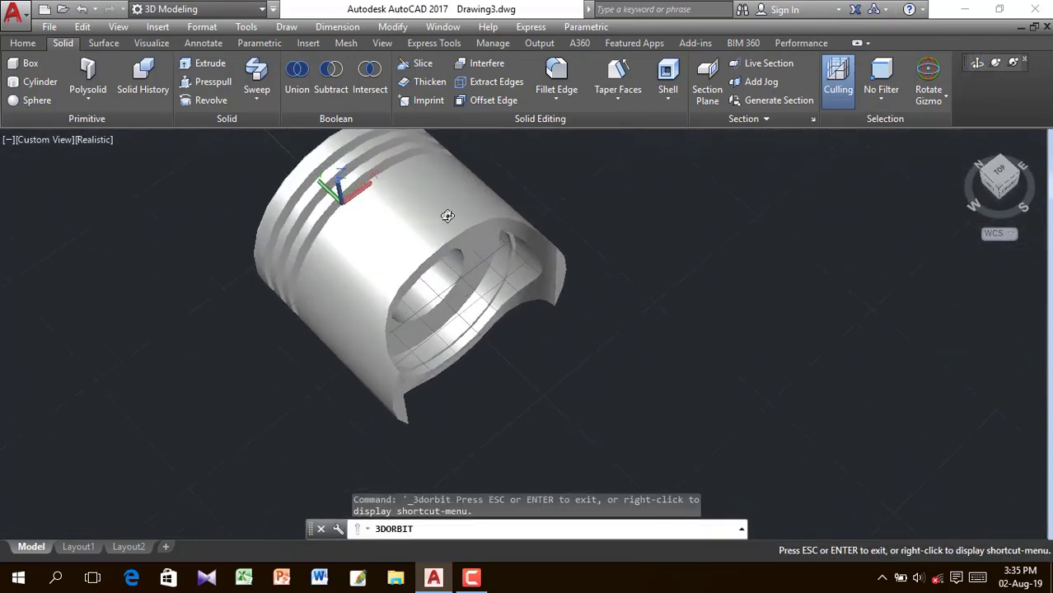
drag(588, 211, 653, 261)
right_click(677, 217)
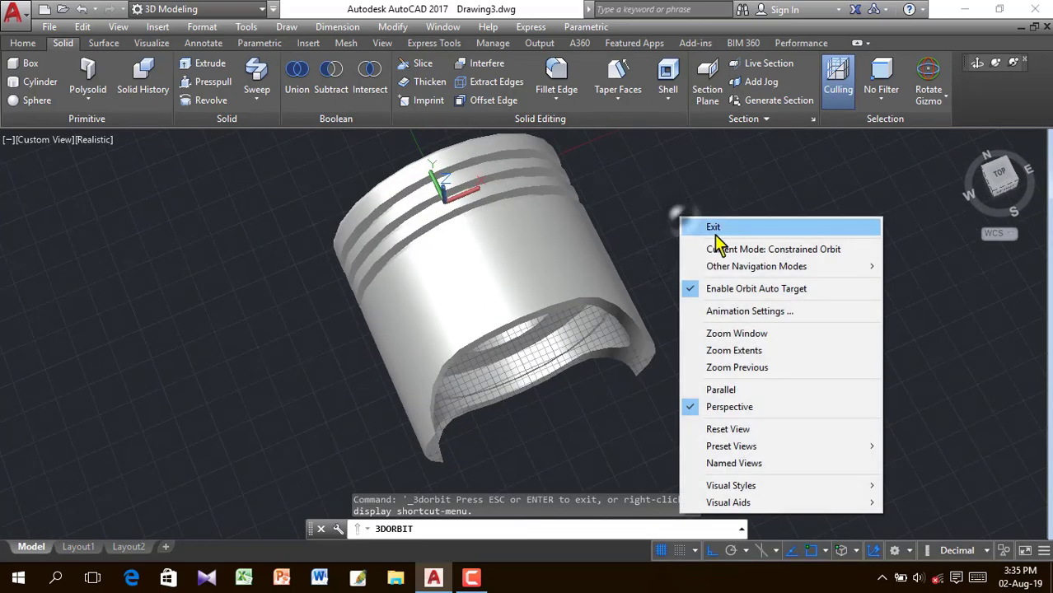
click(714, 228)
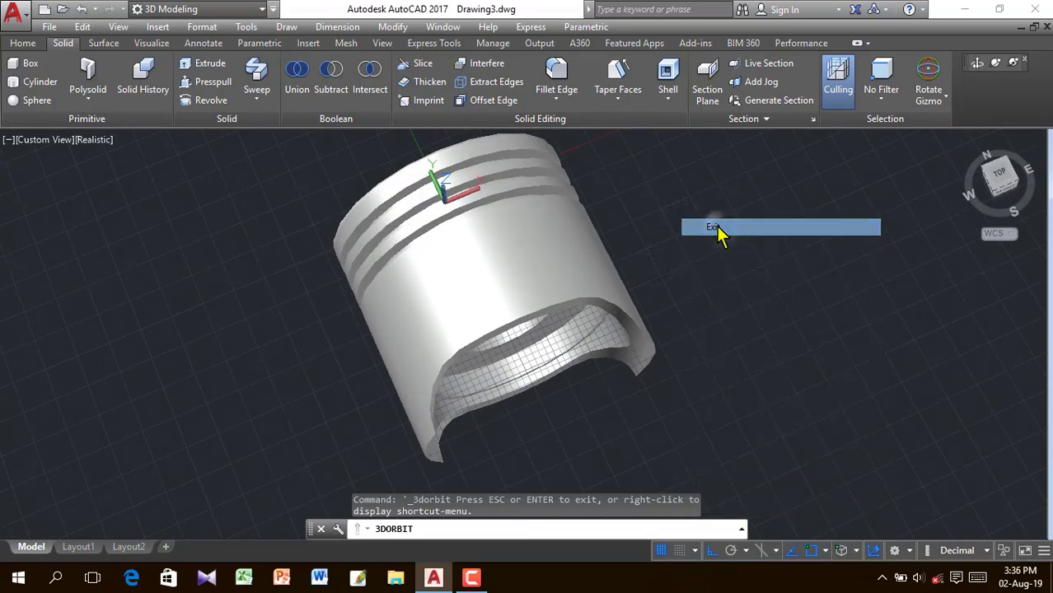
click(1007, 192)
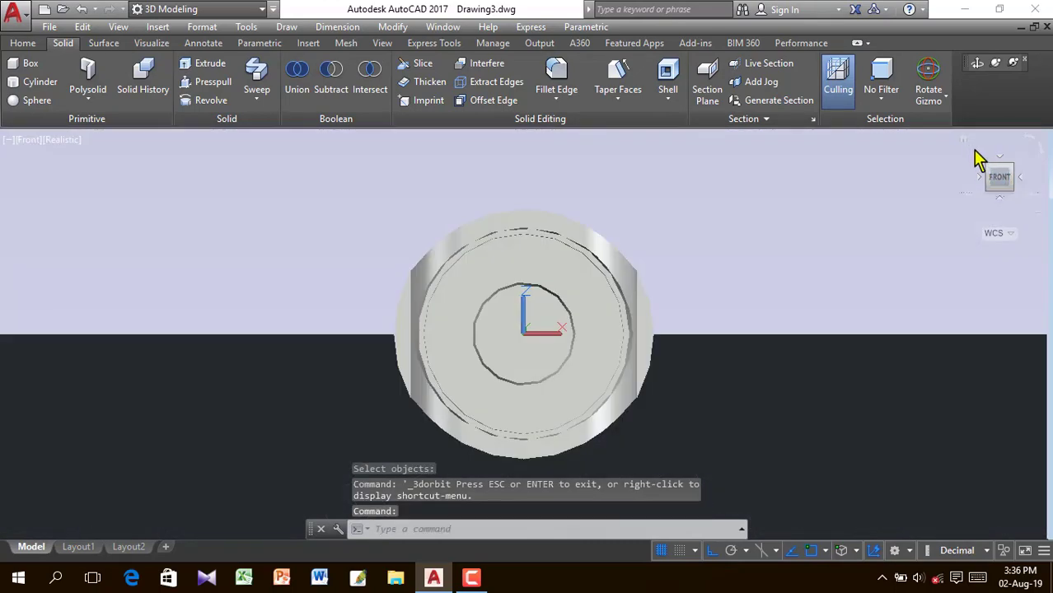
click(962, 141)
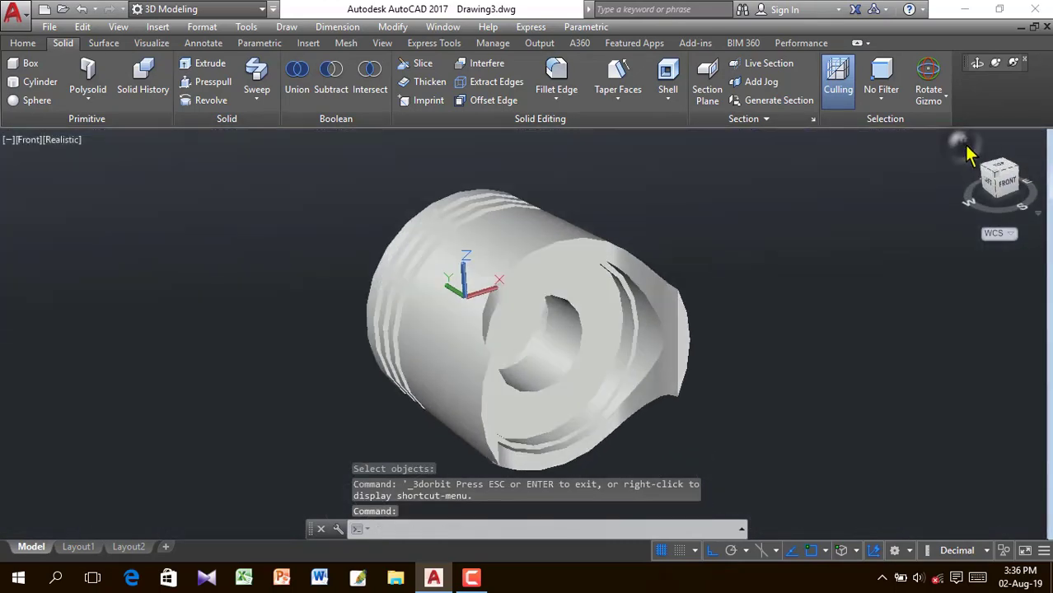
Draw a 60 by 20 rectangle beside the piston in the top view.
click(1002, 169)
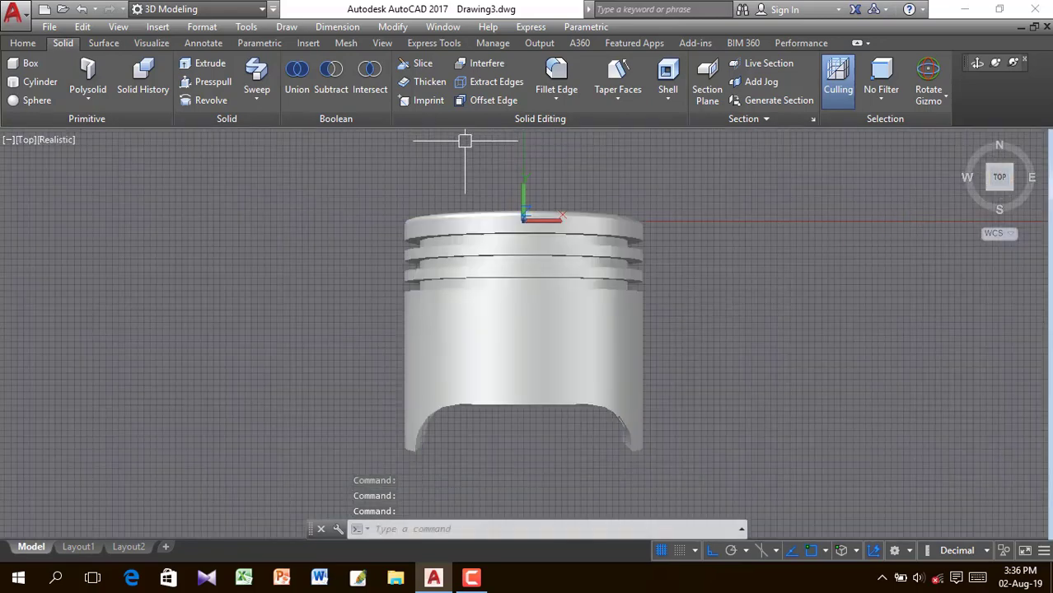
click(23, 42)
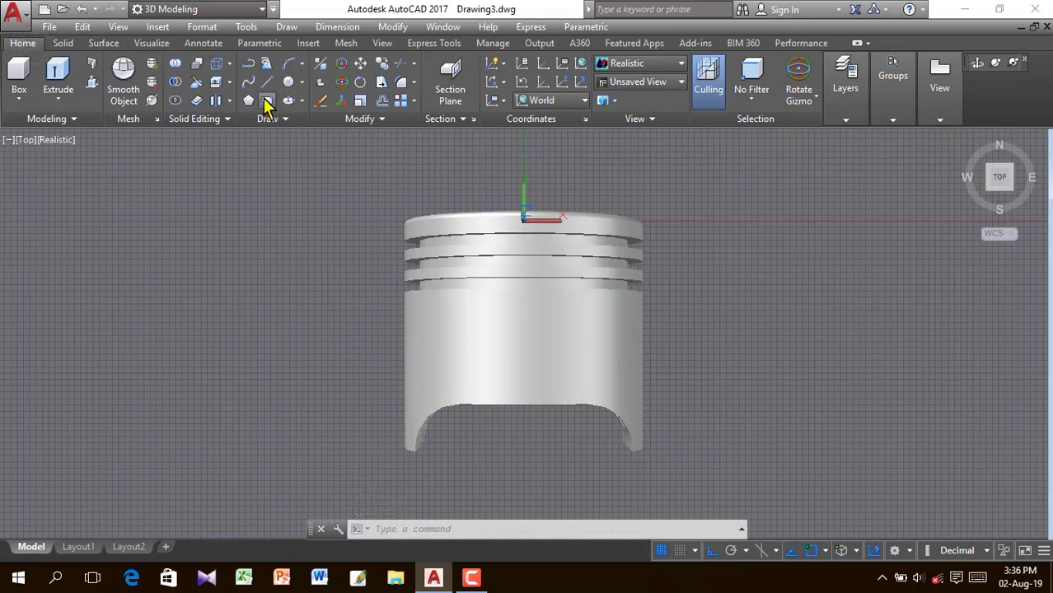
click(140, 301)
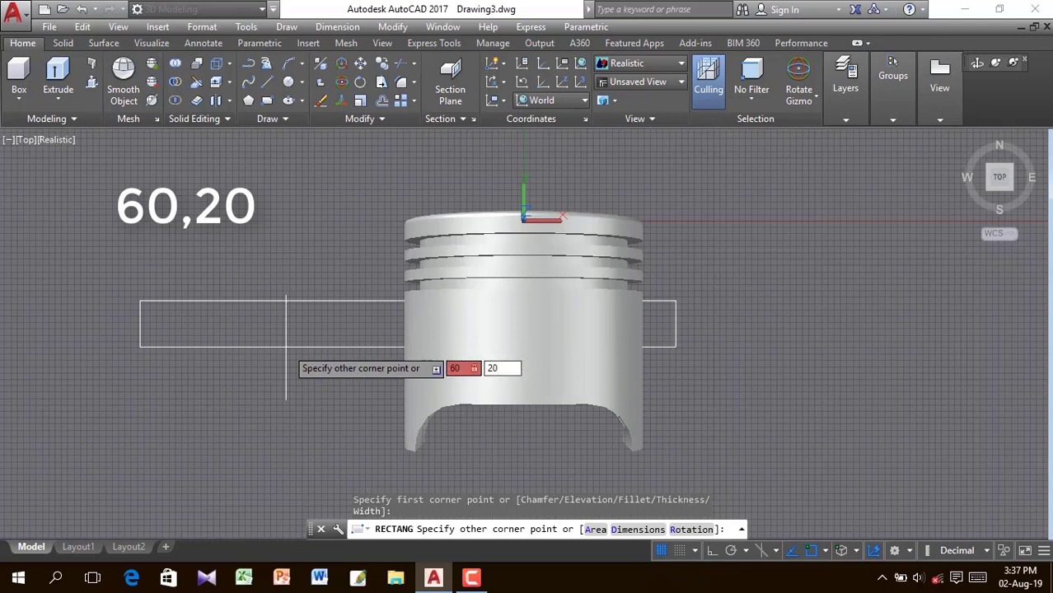
key(Return)
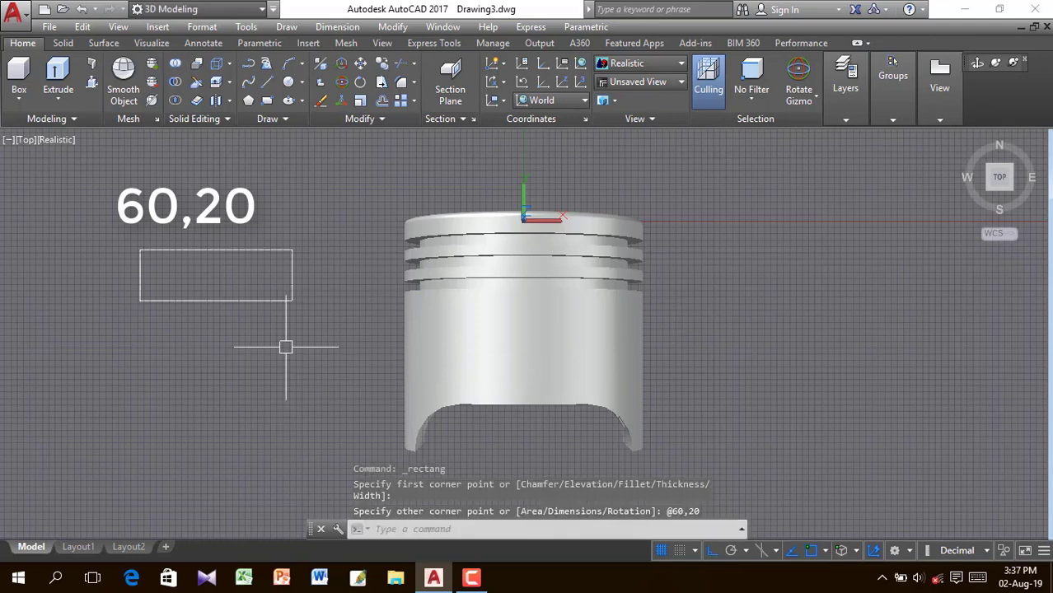
Move the rectangle by its upper edge's midpoint onto the piston's centre axis, level with the lower edge of the third ring groove.
click(278, 297)
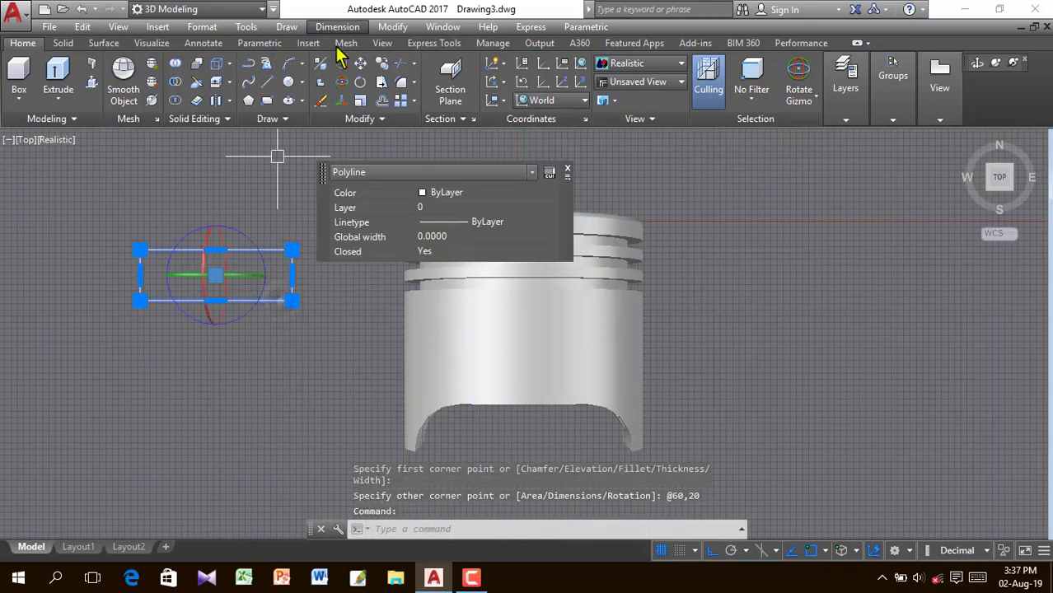
click(361, 64)
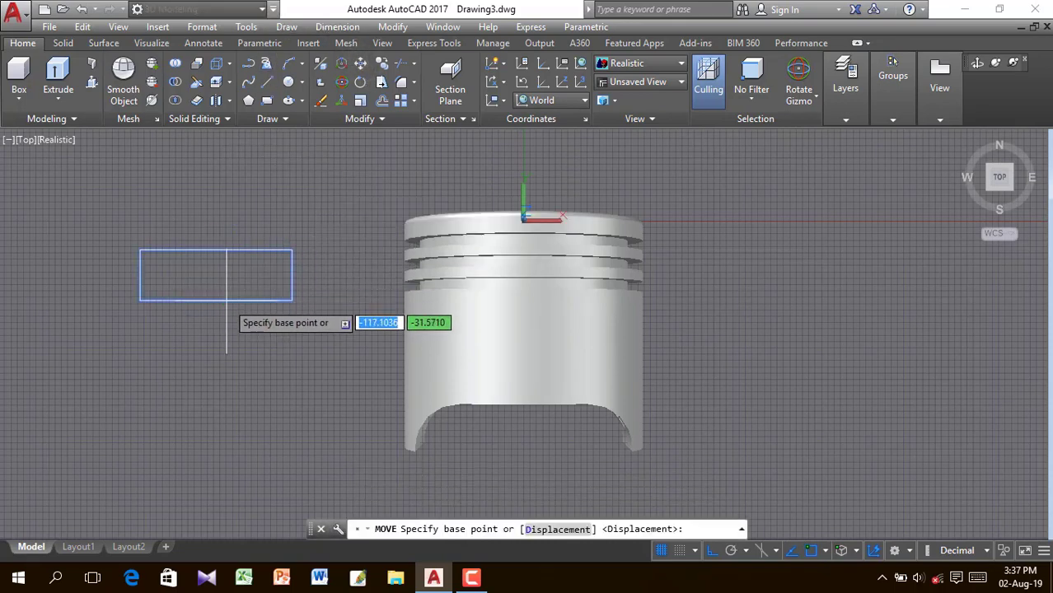
click(216, 274)
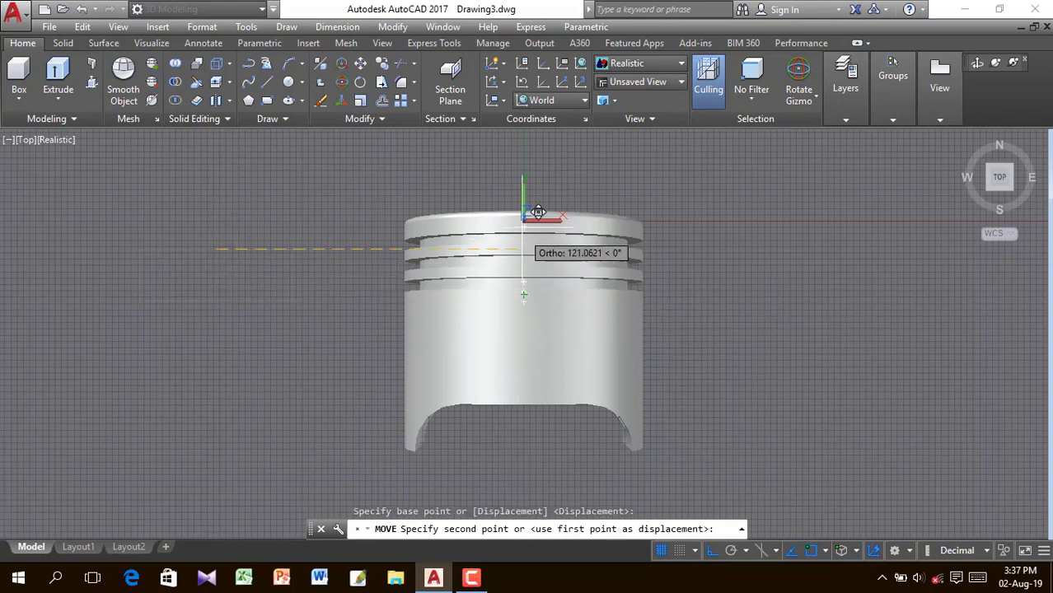
click(522, 290)
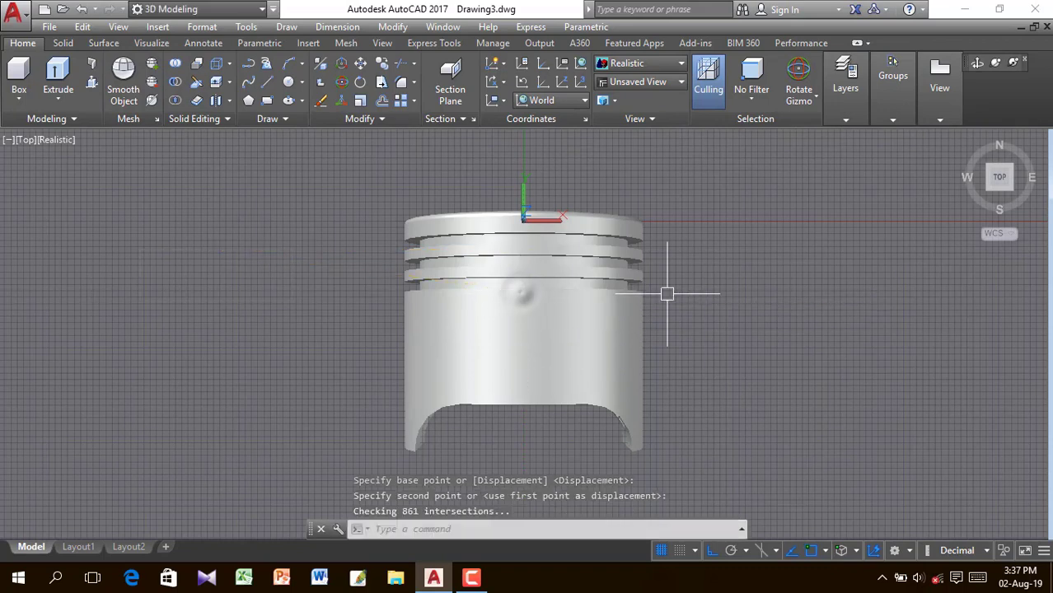
Switch to the 2D Wireframe visual style and move the rectangle straight down by 4 units.
click(639, 64)
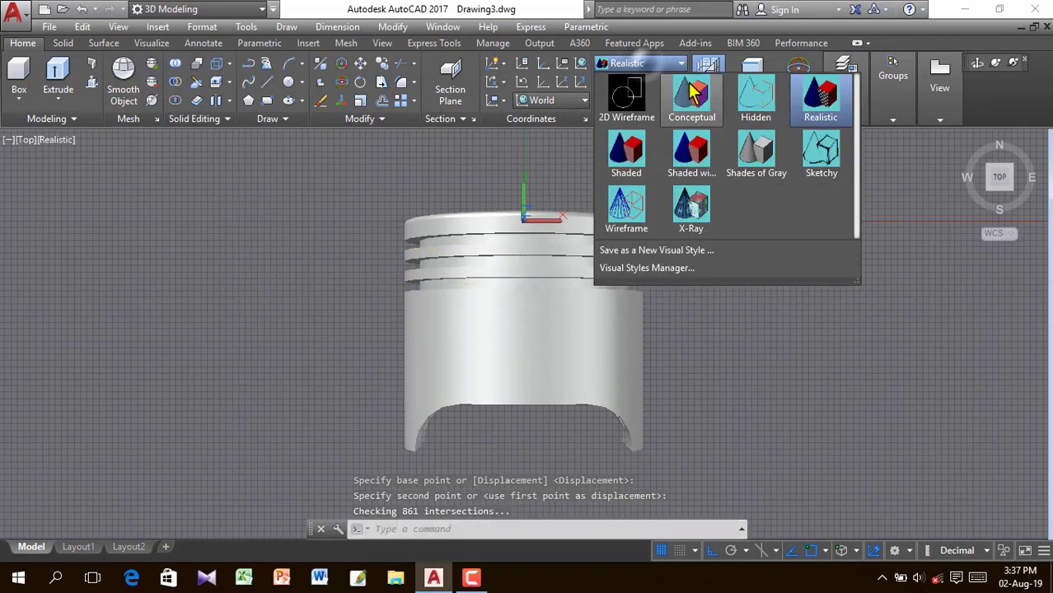
click(626, 103)
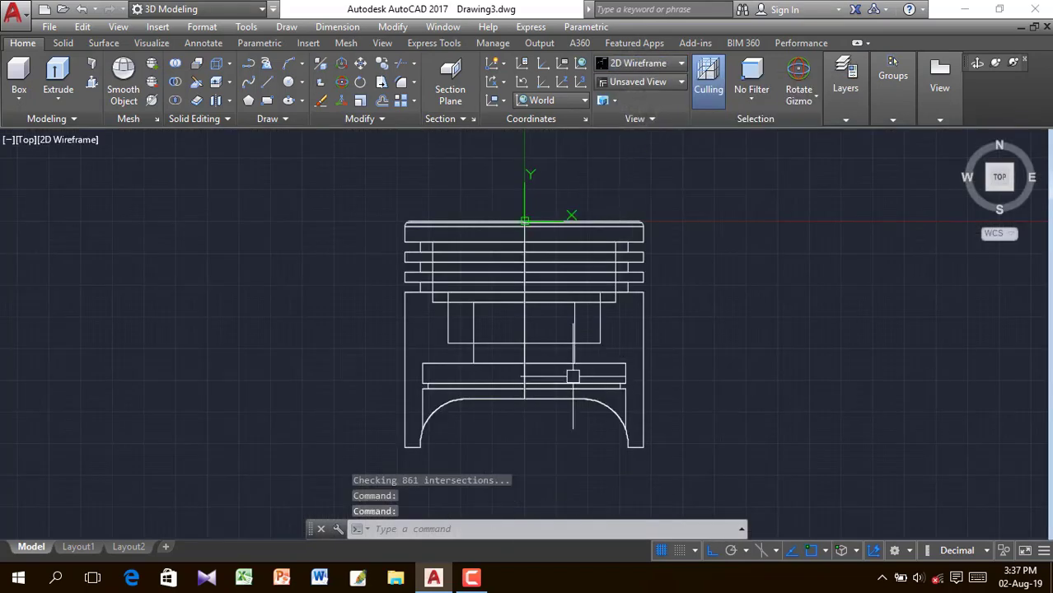
click(599, 342)
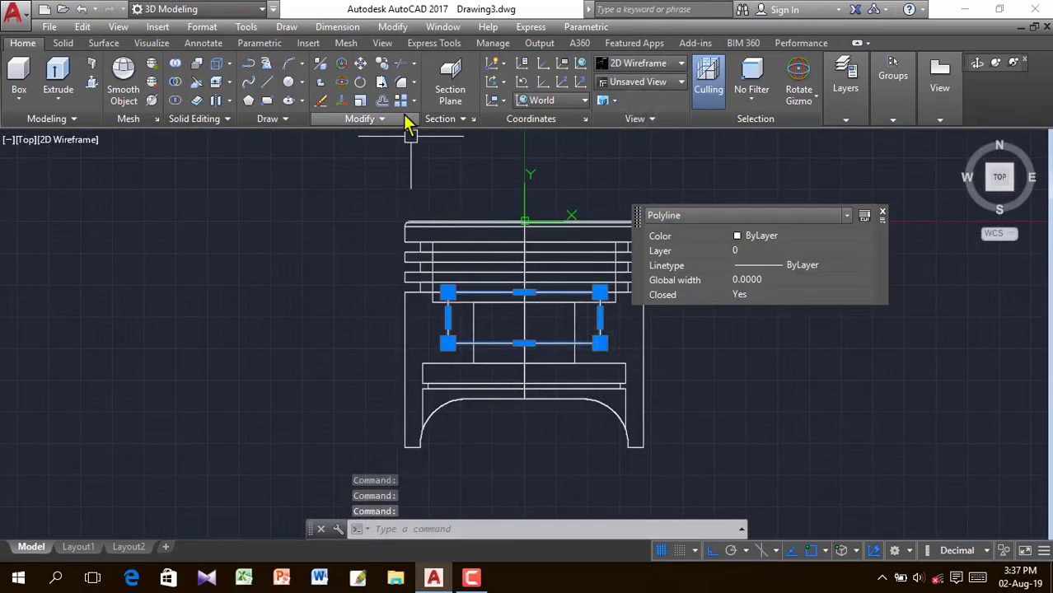
click(384, 84)
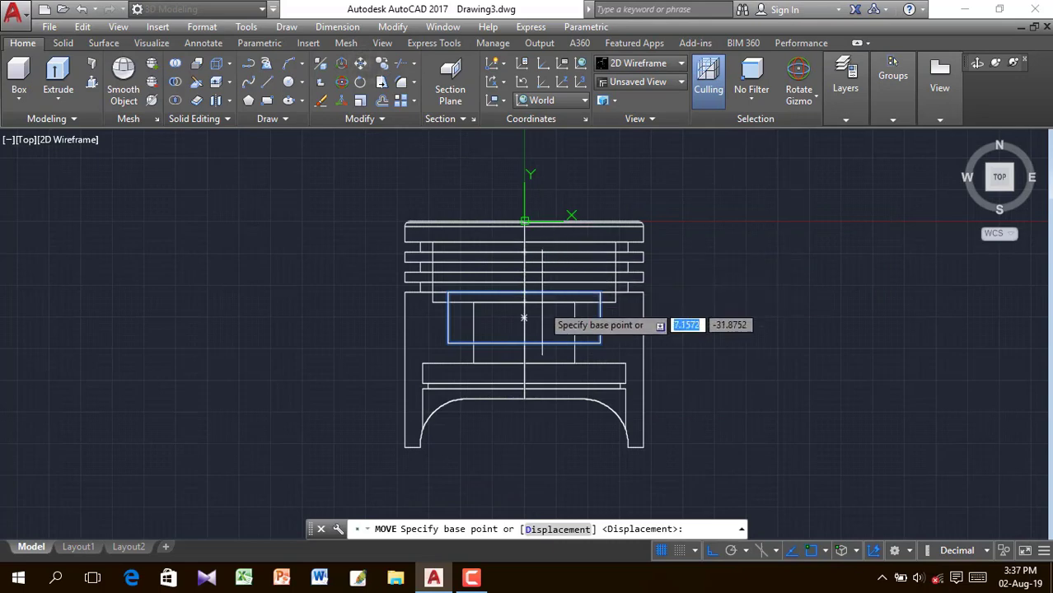
click(538, 301)
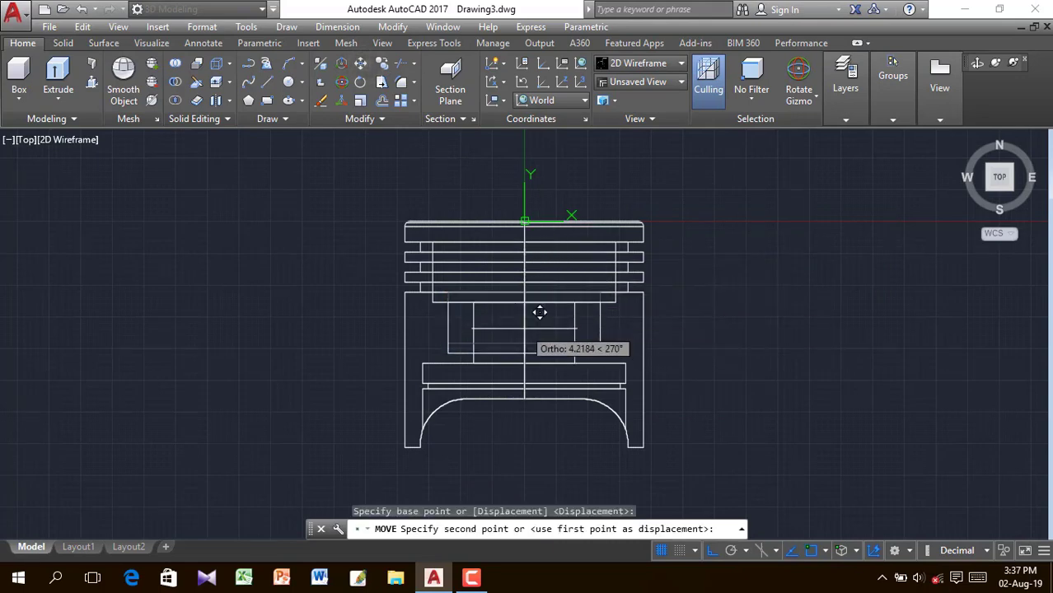
text(4)
key(Return)
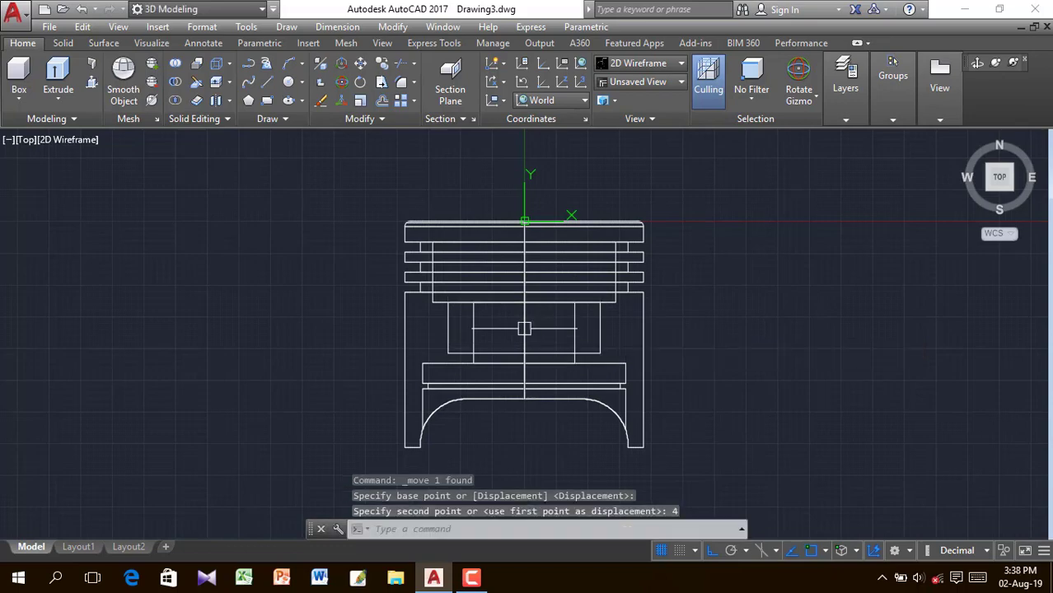
scroll(523, 338, up, 5)
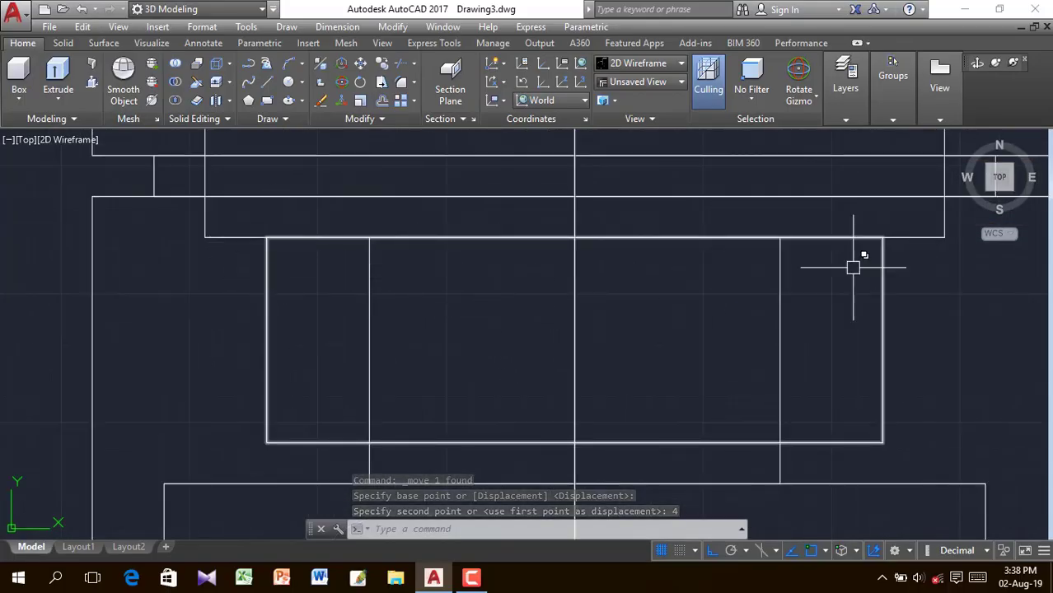
scroll(909, 280, down, 3)
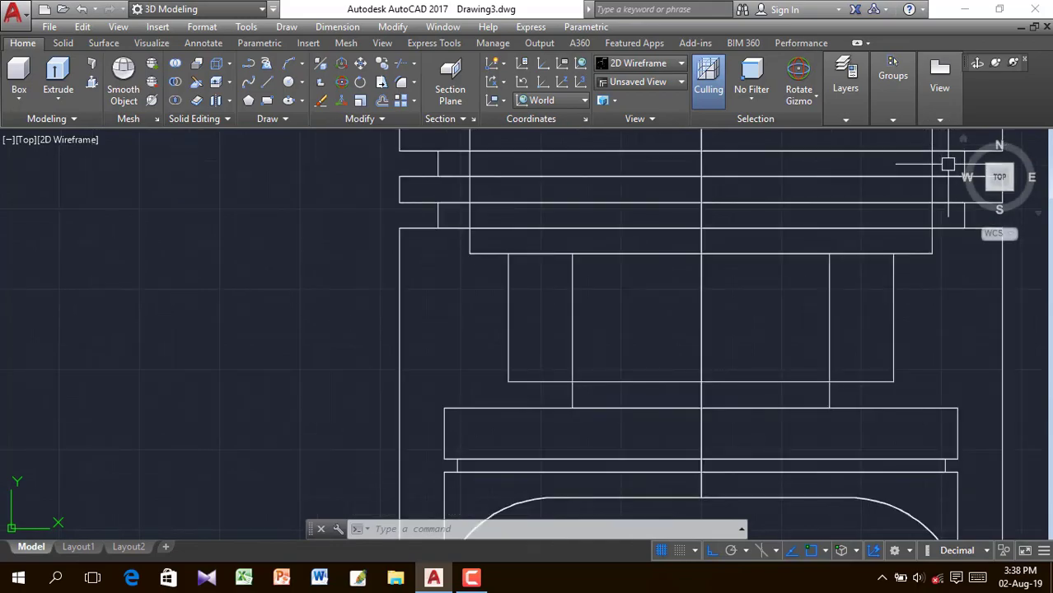
Move the 60 by 20 rectangle straight up along the Z axis by 47 units, viewing the model isometrically.
click(965, 142)
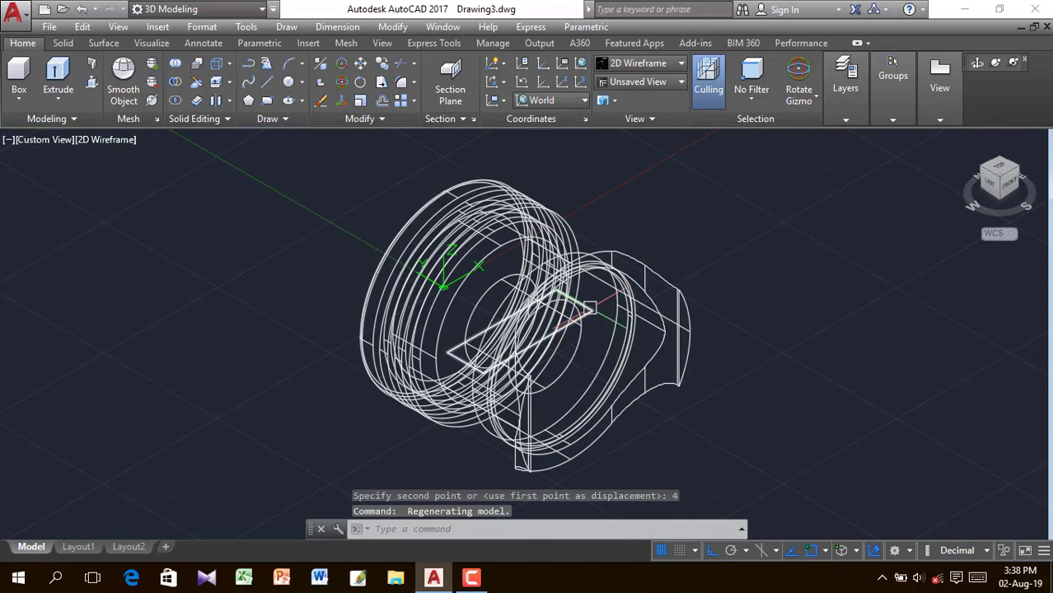
click(589, 309)
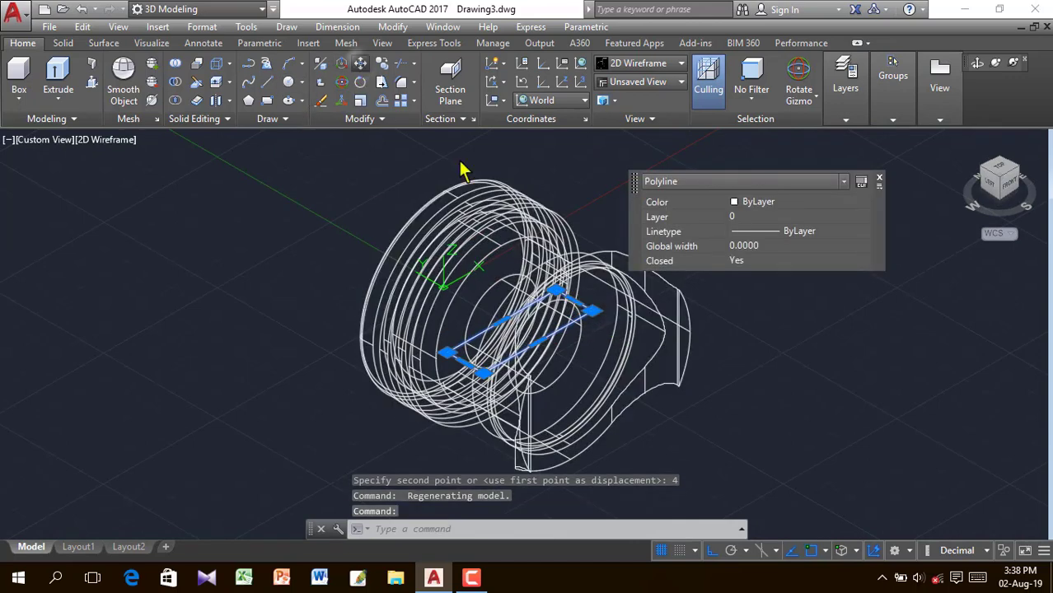
click(360, 63)
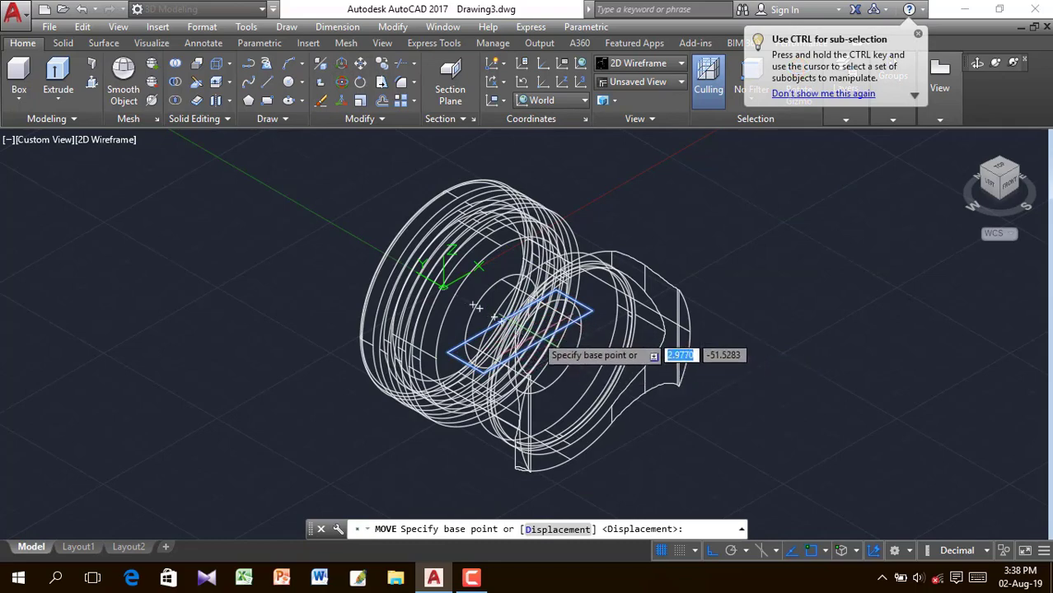
scroll(518, 334, up, 8)
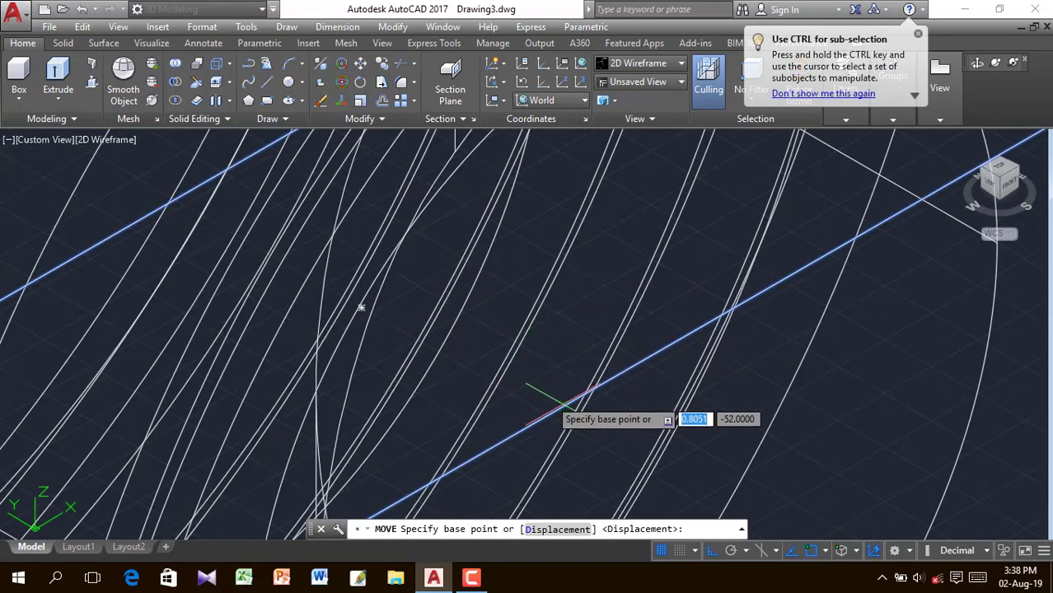
click(360, 307)
scroll(367, 247, down, 6)
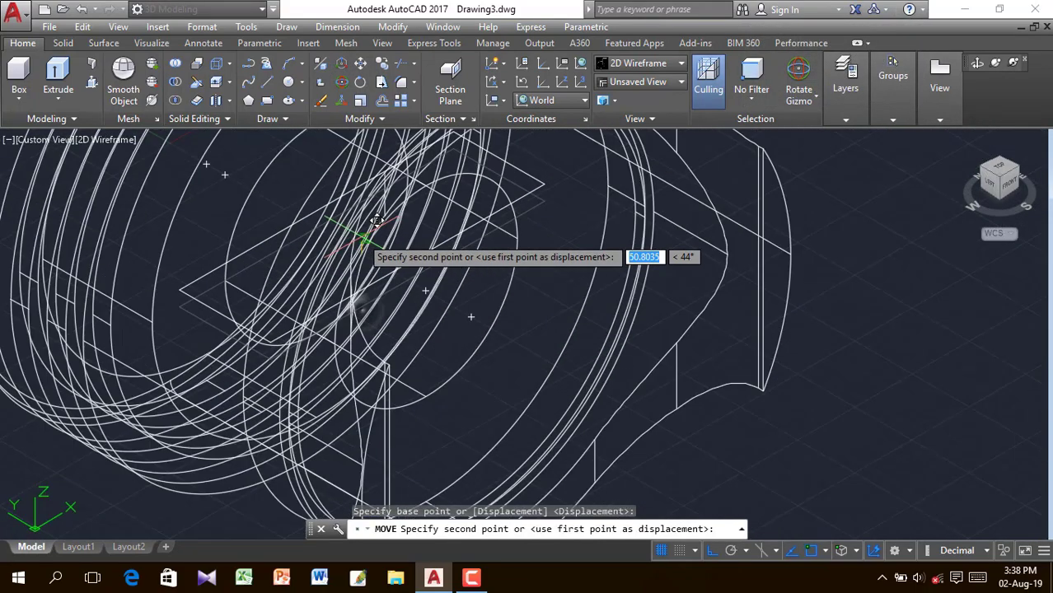
scroll(374, 221, down, 4)
scroll(391, 166, up, 7)
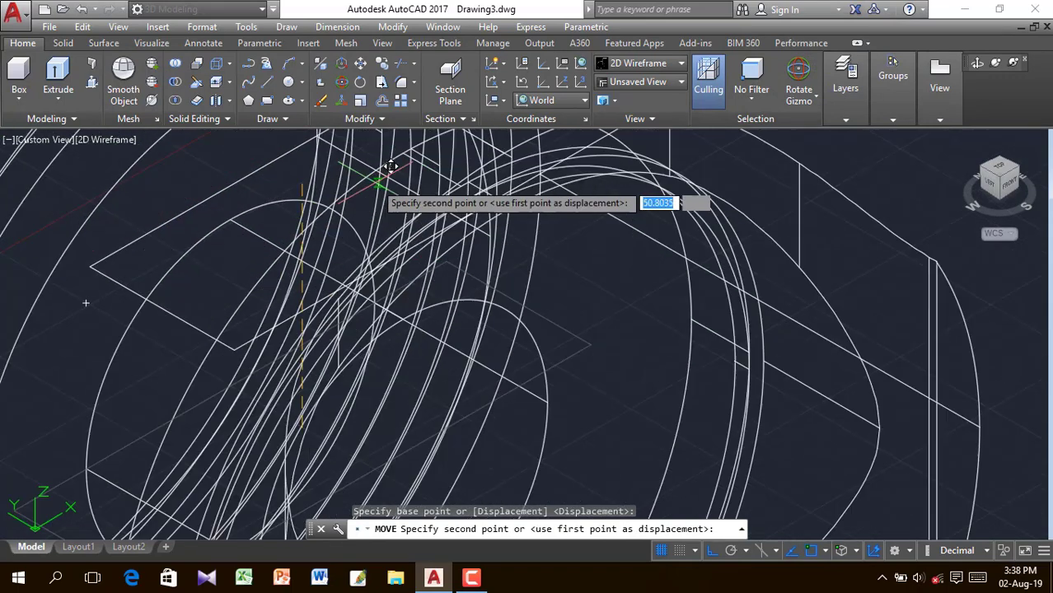
scroll(376, 182, down, 7)
scroll(381, 153, down, 4)
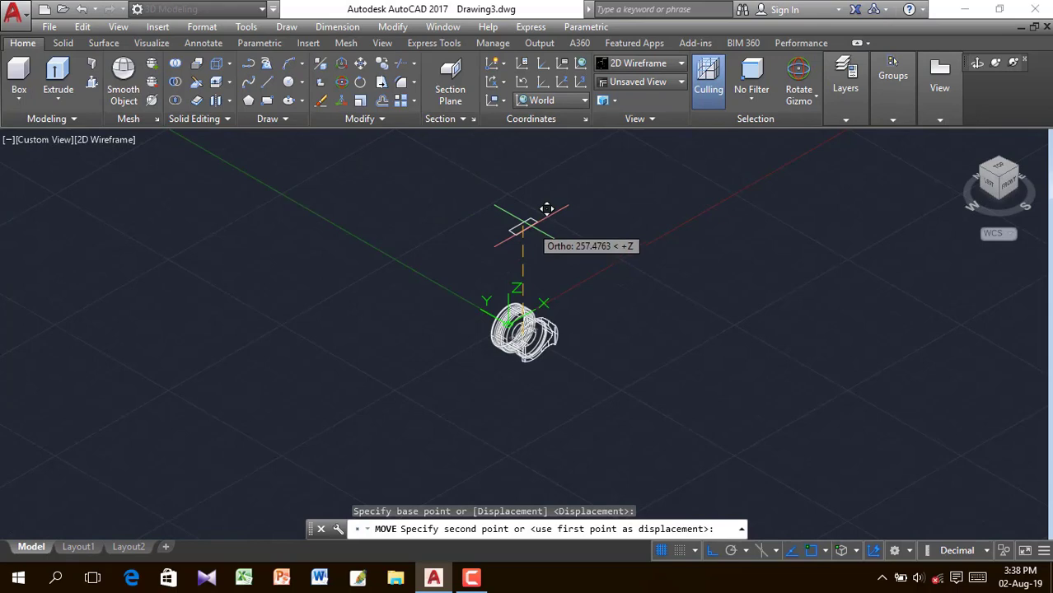
scroll(451, 142, up, 3)
text(47)
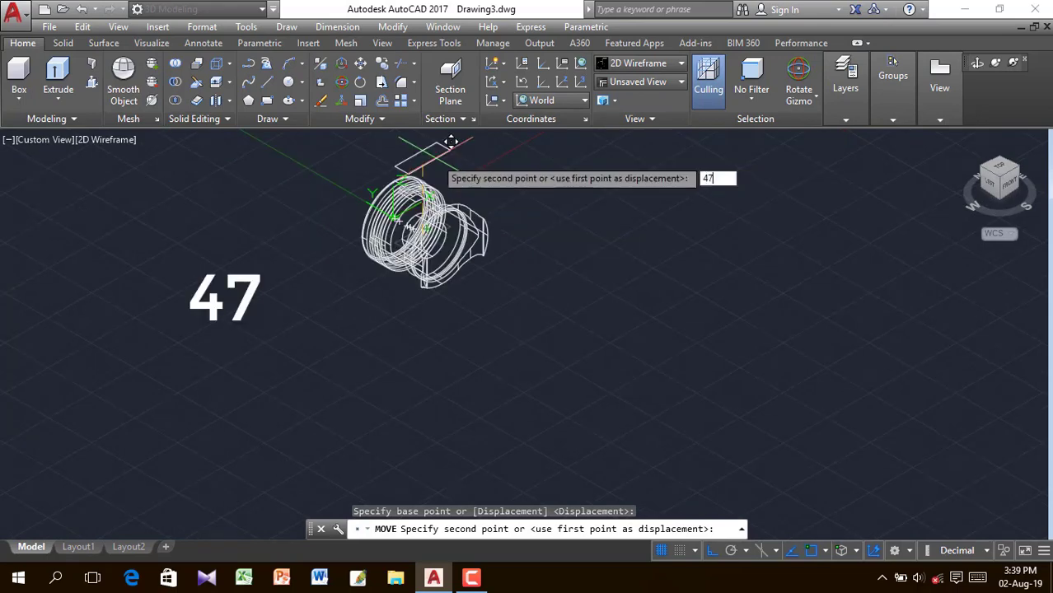
key(Return)
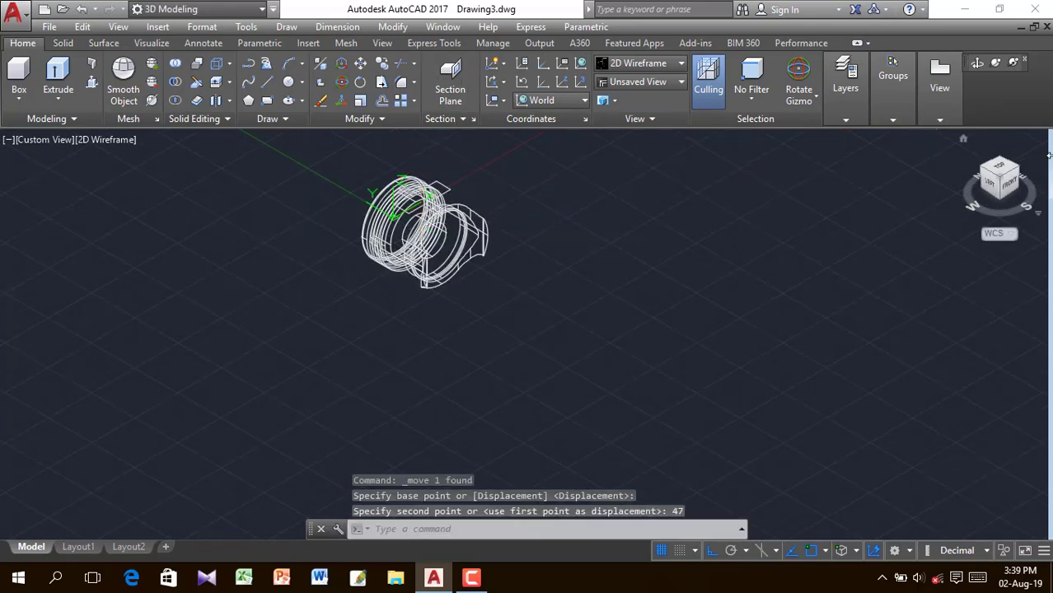
Check the raised rectangle's position from the front and isometric directions, and switch to the Realistic visual style.
click(1014, 196)
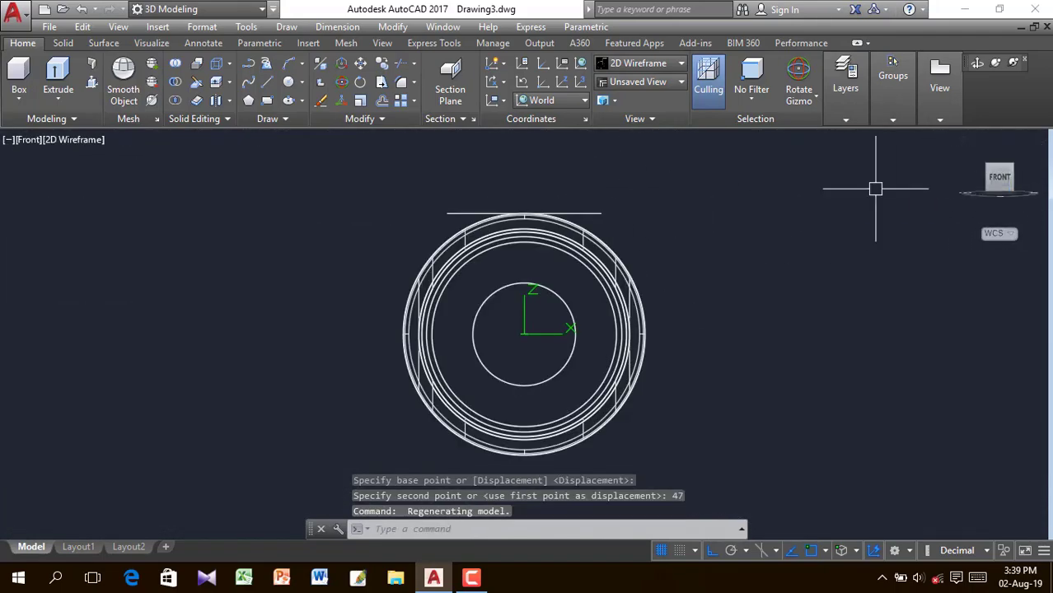
click(964, 139)
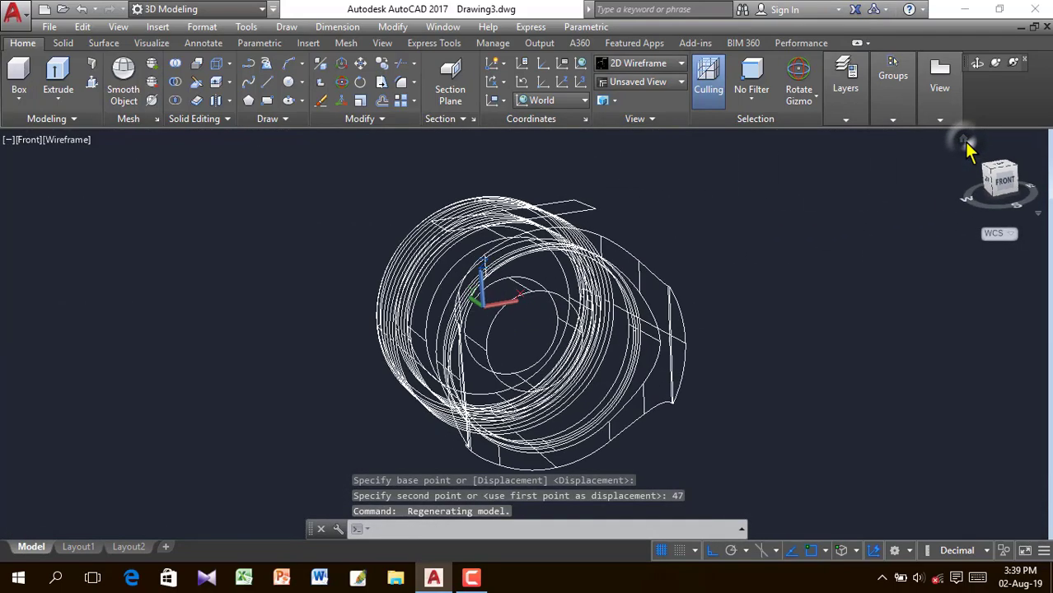
click(628, 70)
click(826, 94)
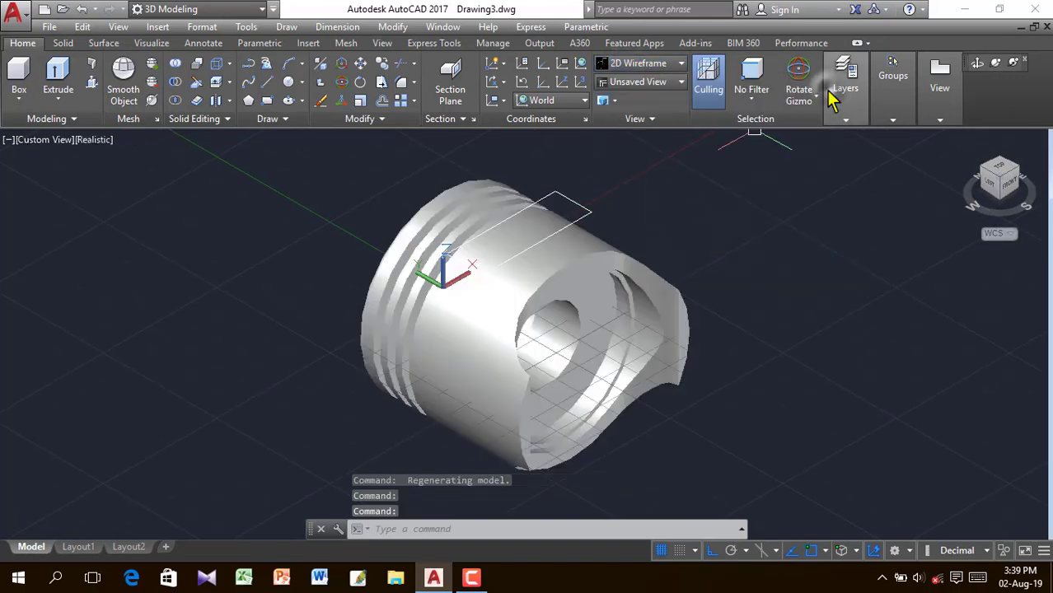
Extrude the raised rectangle 3 units downward into the piston wall.
click(582, 207)
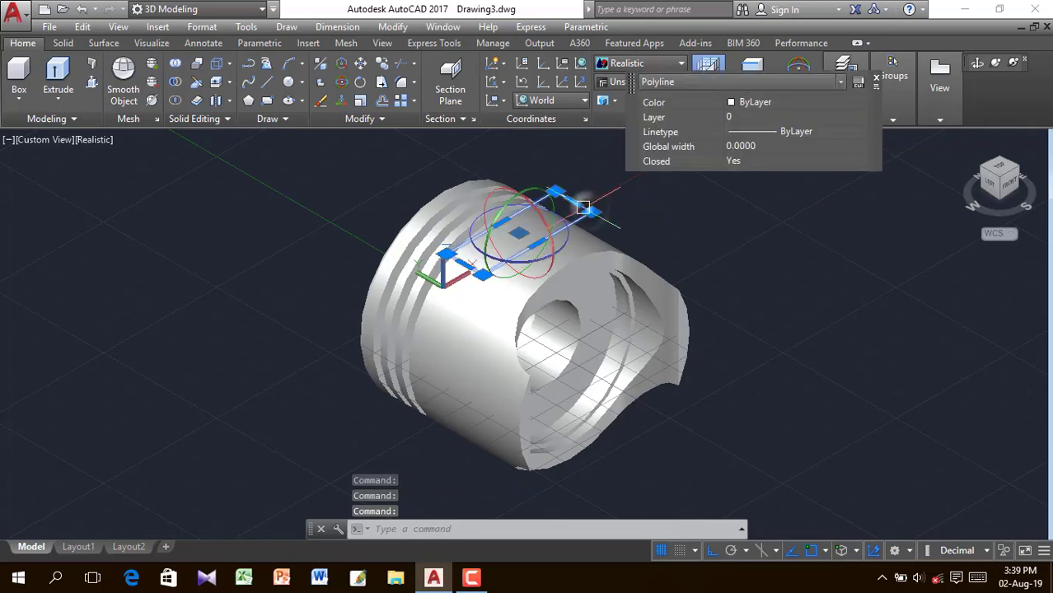
click(64, 97)
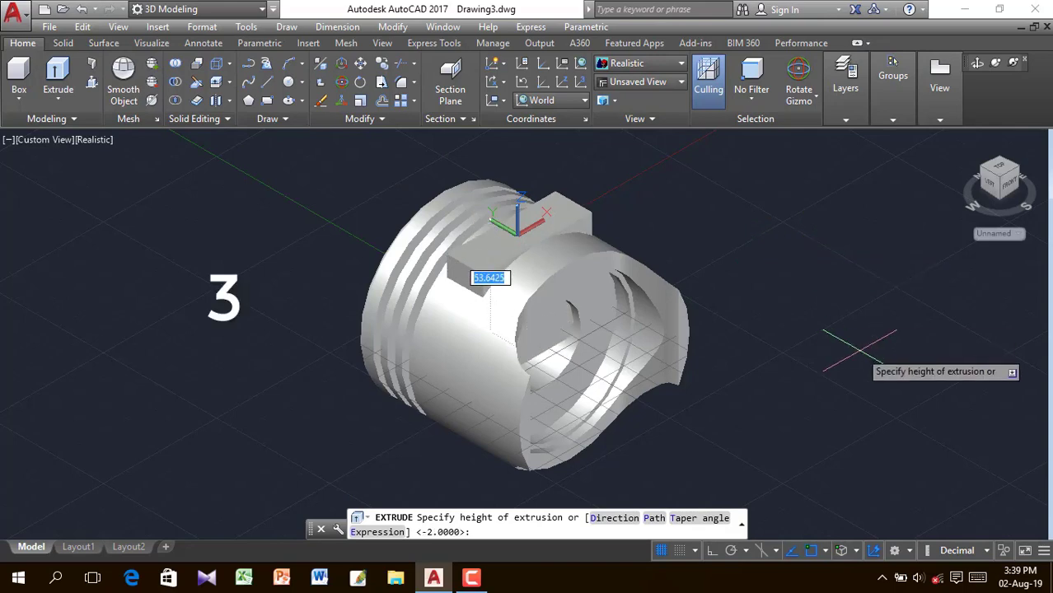
key(Return)
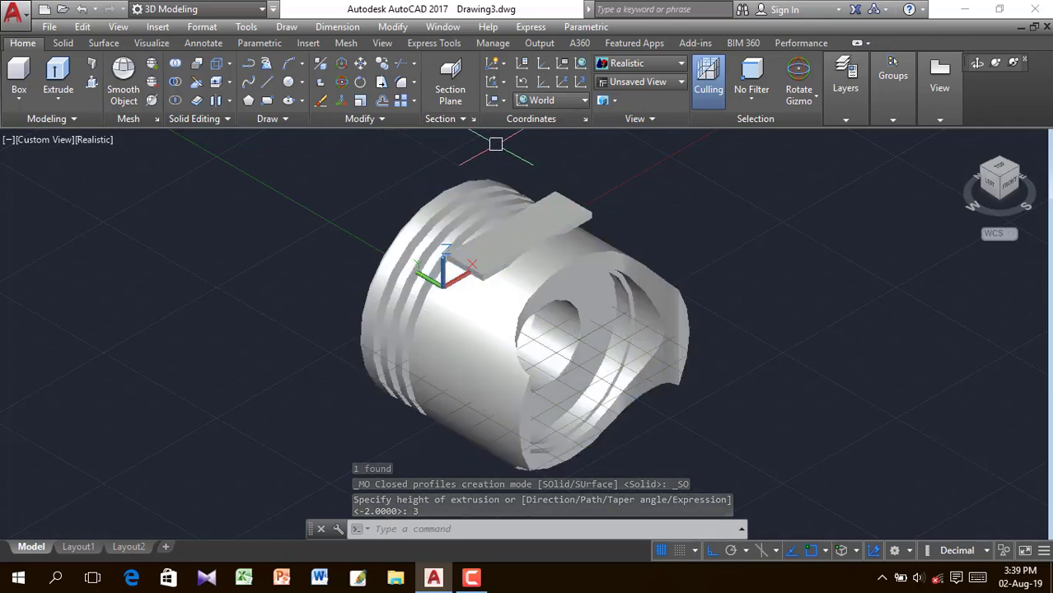
Mirror the thin extruded slab in 3D across the XY plane through the origin, keeping the source object.
click(268, 121)
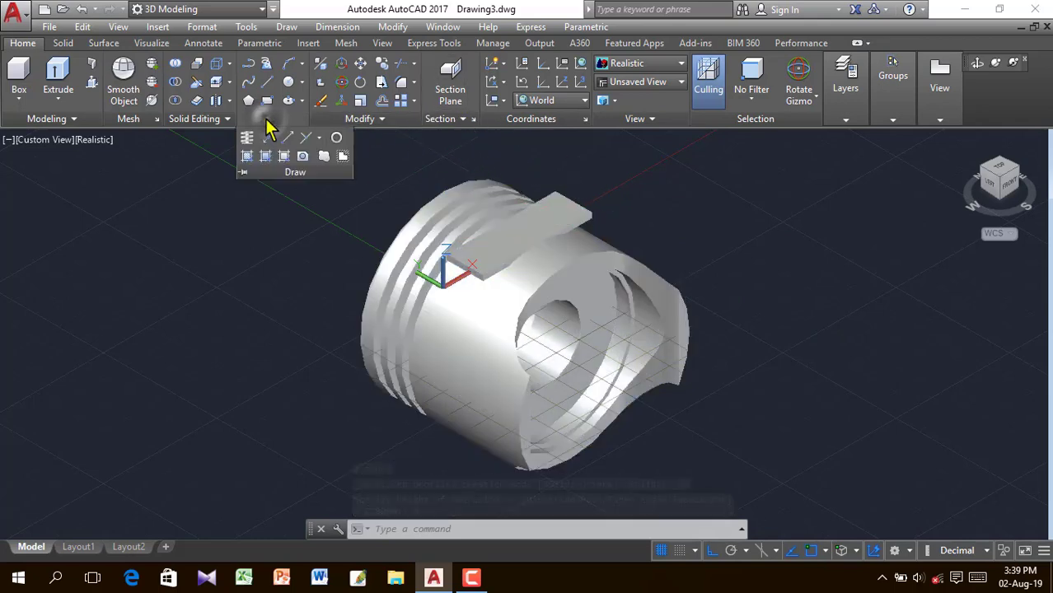
click(202, 120)
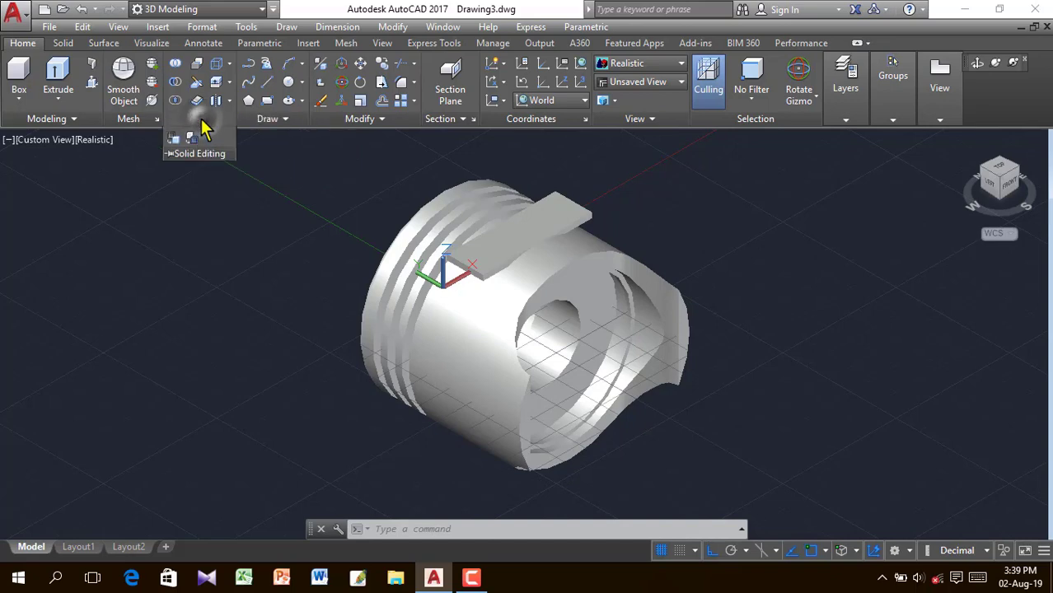
click(365, 120)
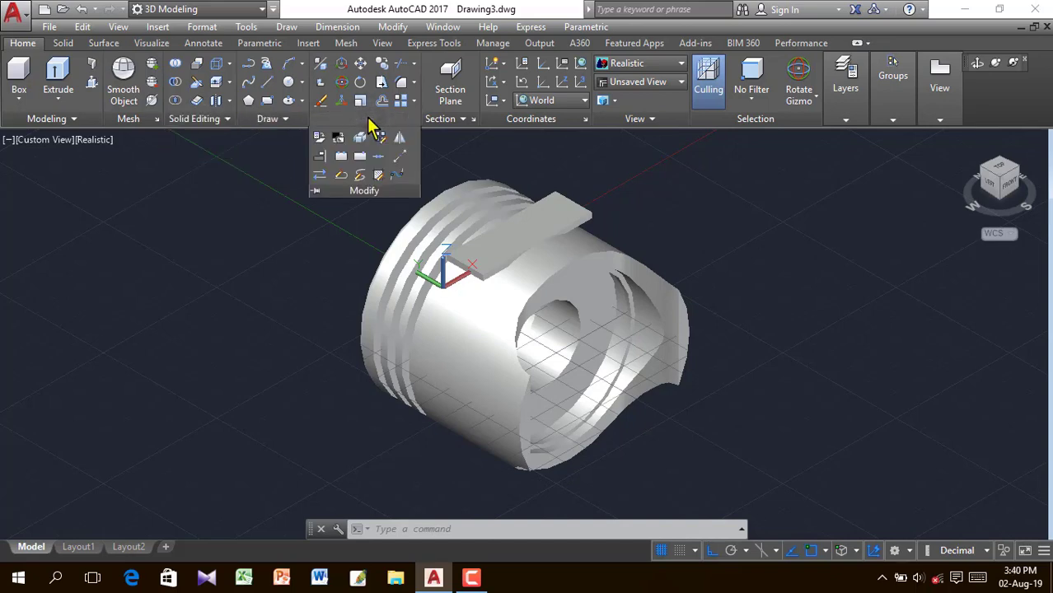
click(324, 68)
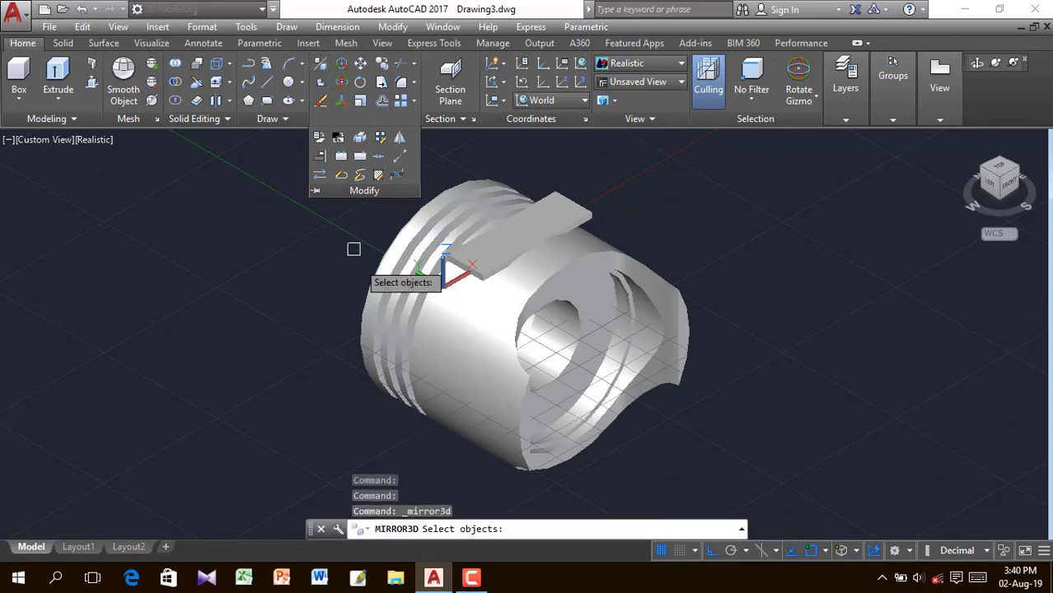
click(489, 244)
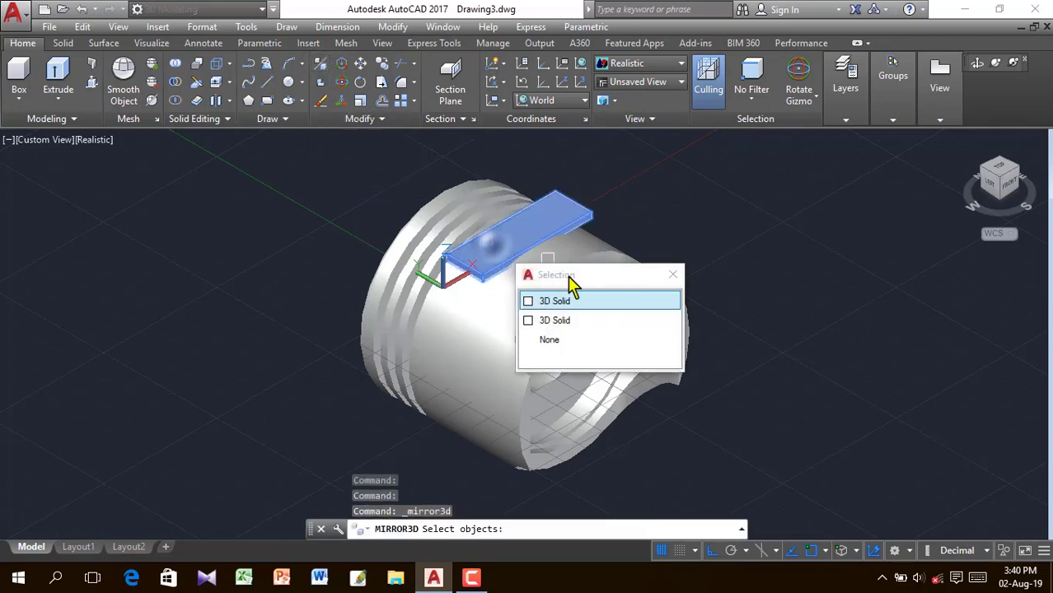
click(585, 302)
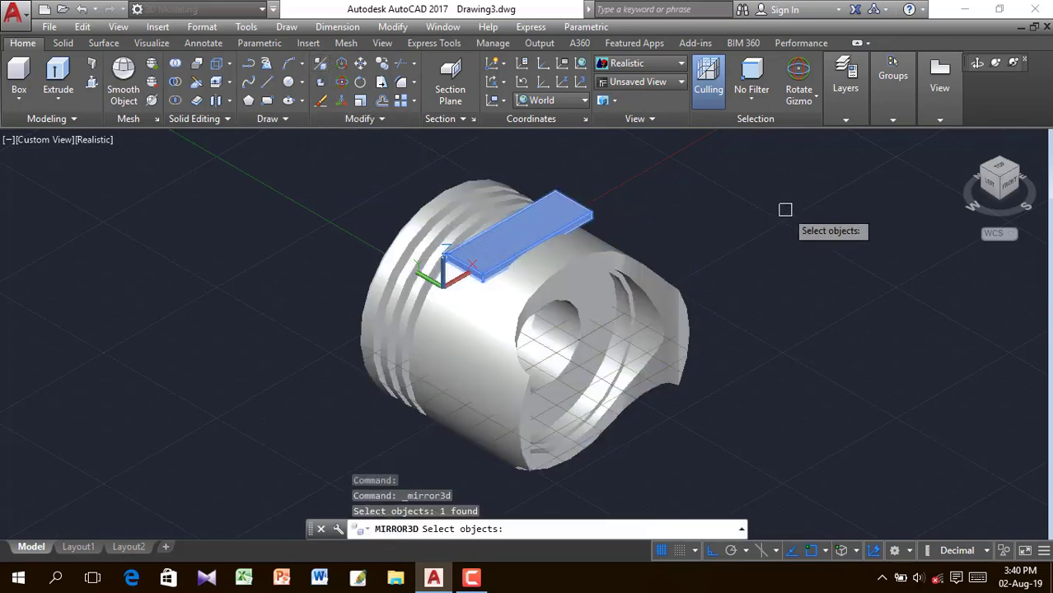
key(Return)
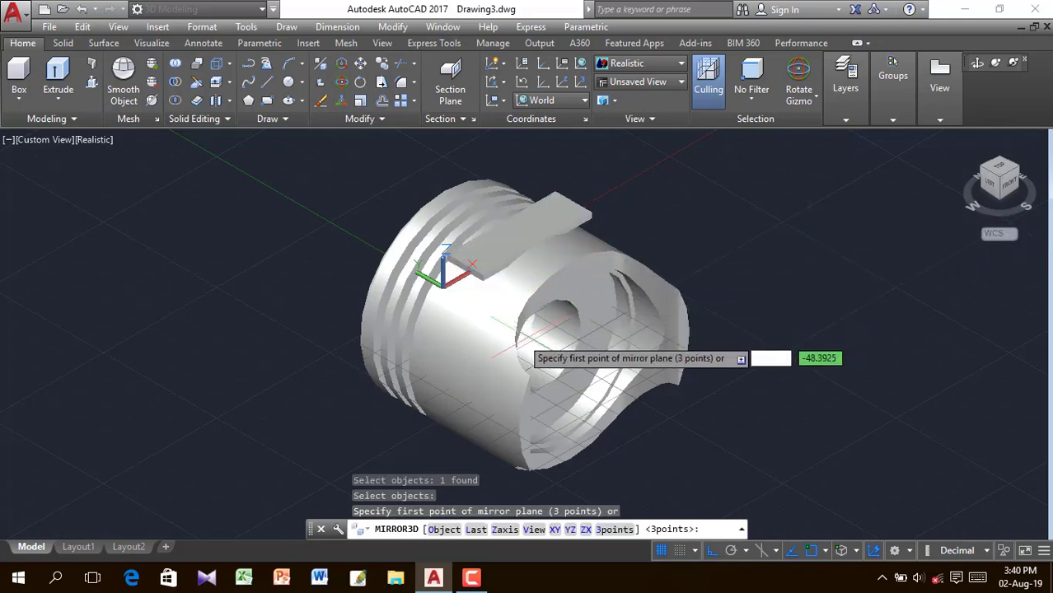
click(554, 529)
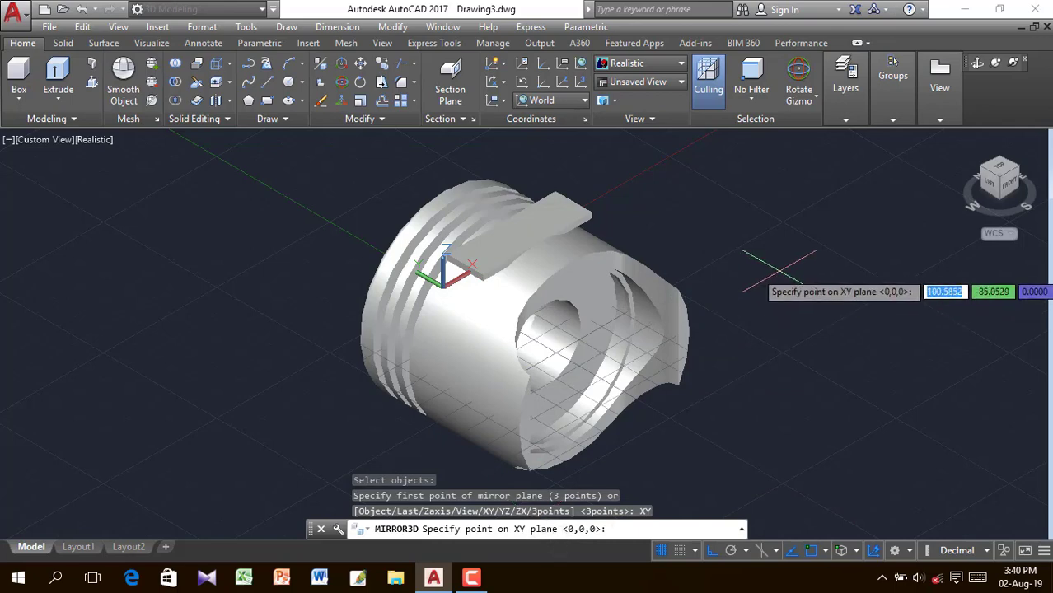
key(Return)
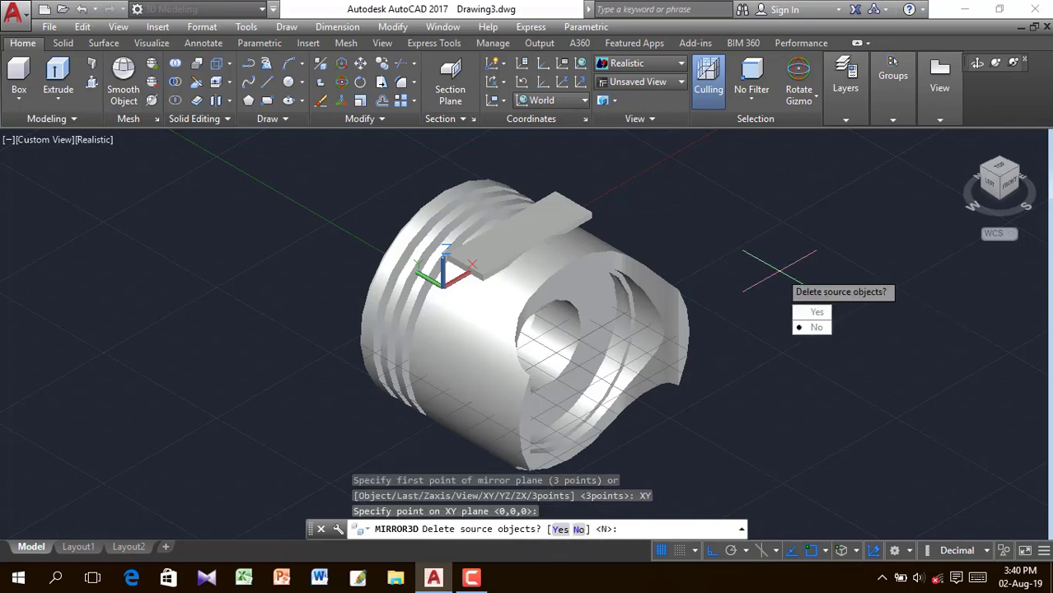
click(818, 328)
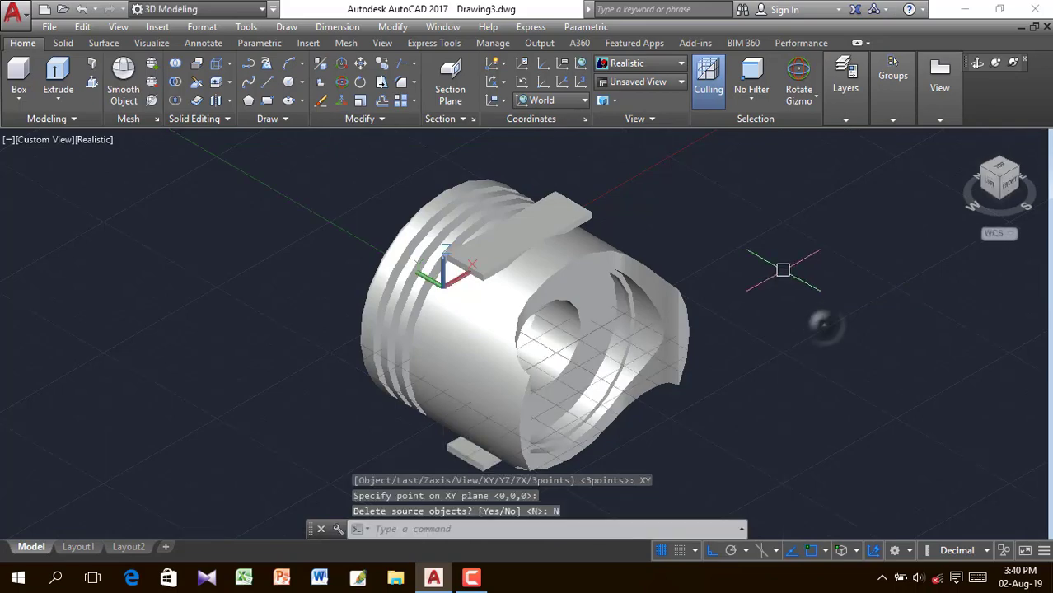
Subtract both the upper slab and its mirrored copy from the piston body.
click(977, 64)
drag(862, 257, 778, 264)
right_click(236, 188)
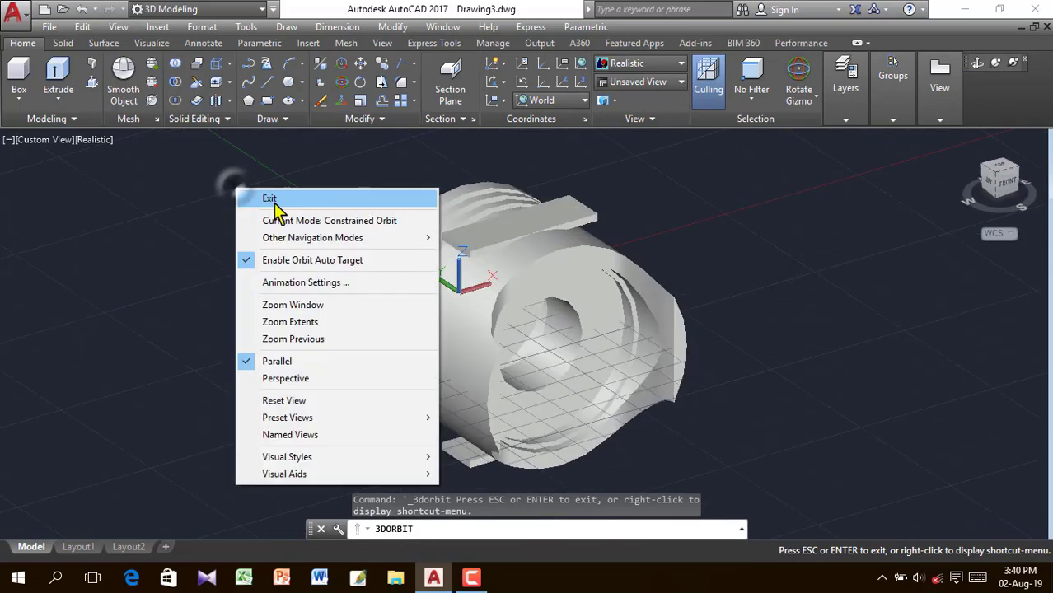
click(262, 199)
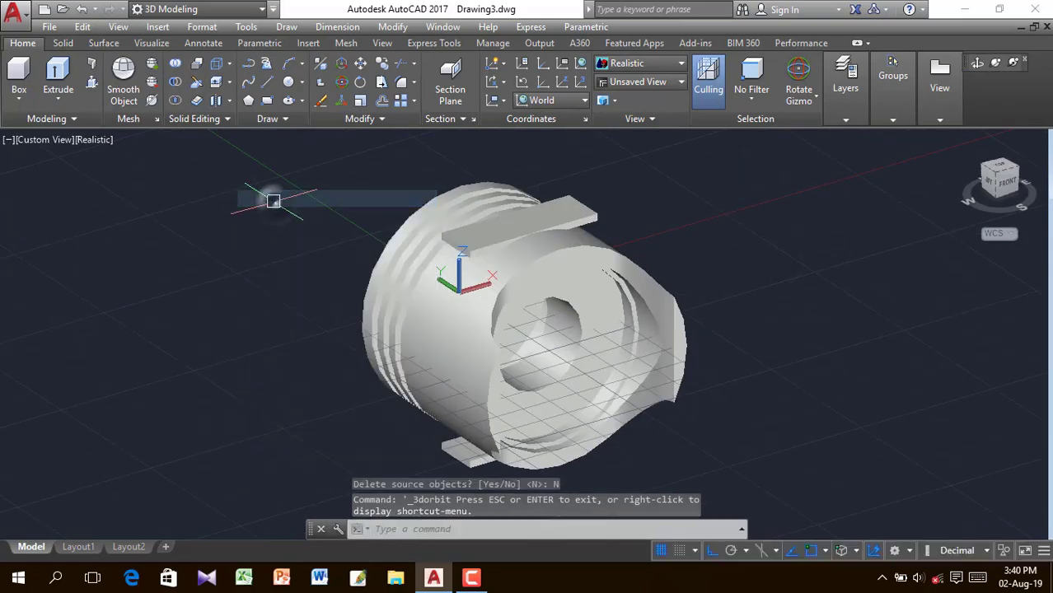
click(59, 44)
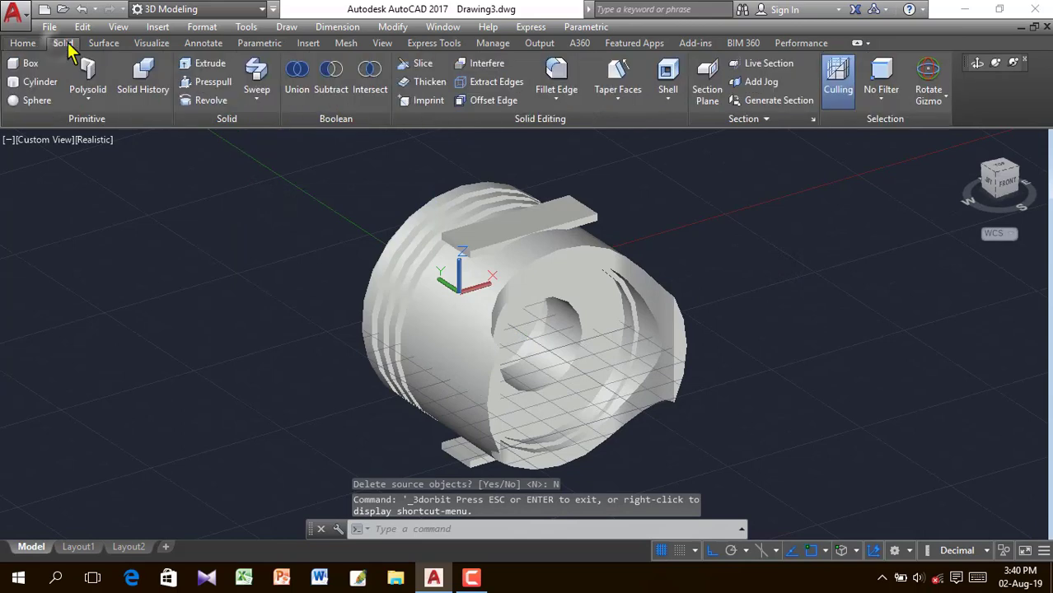
click(332, 80)
click(458, 337)
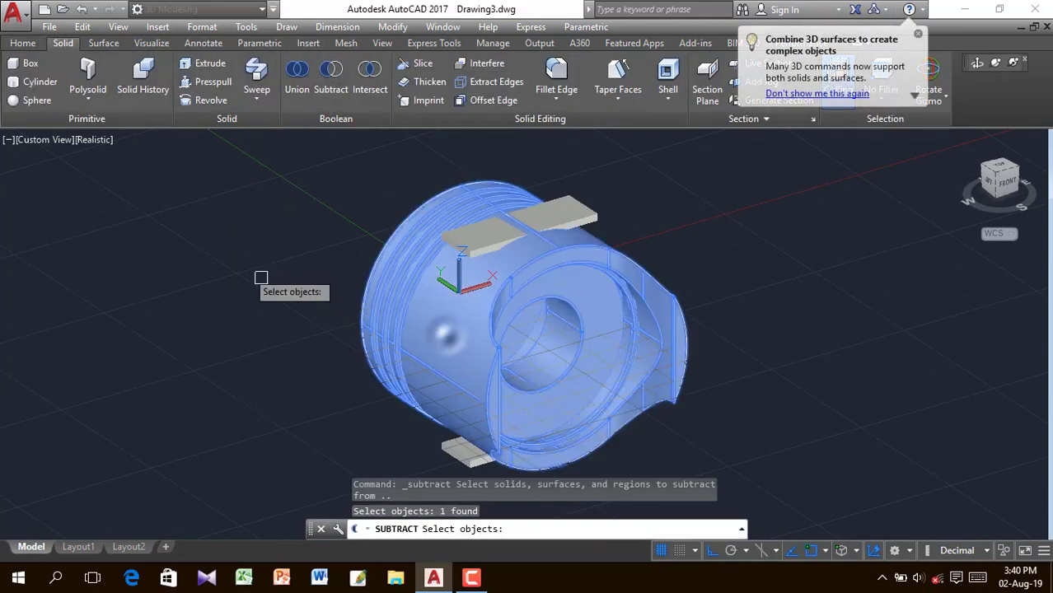
key(Return)
click(468, 230)
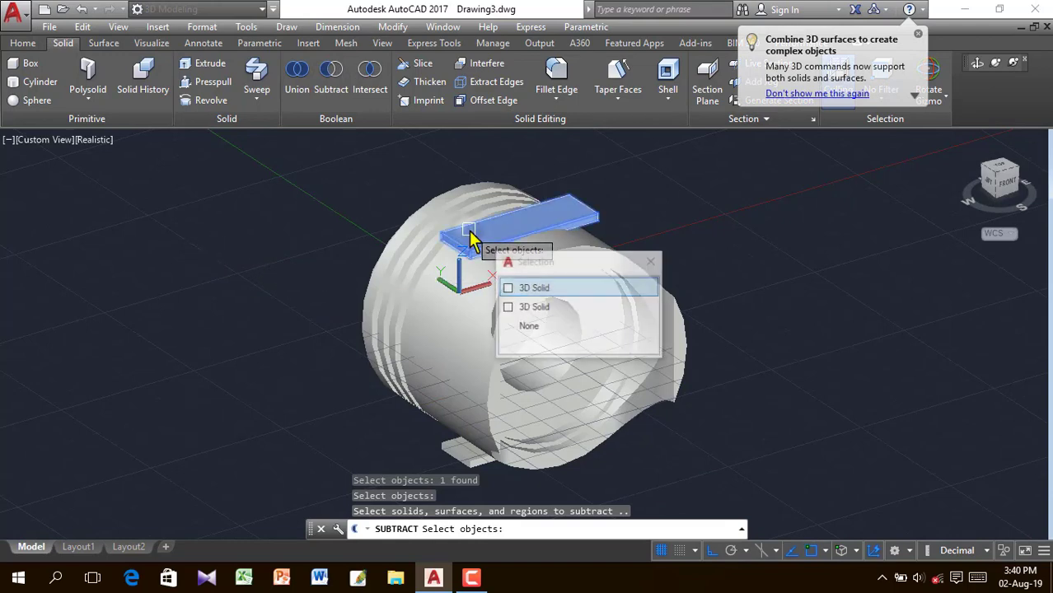
click(586, 295)
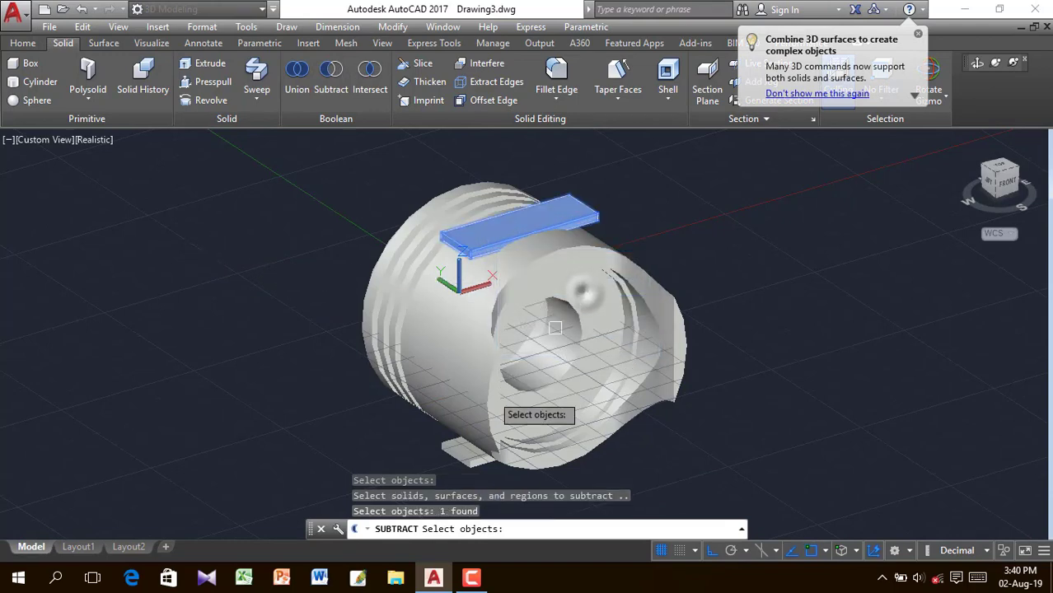
click(461, 451)
right_click(196, 292)
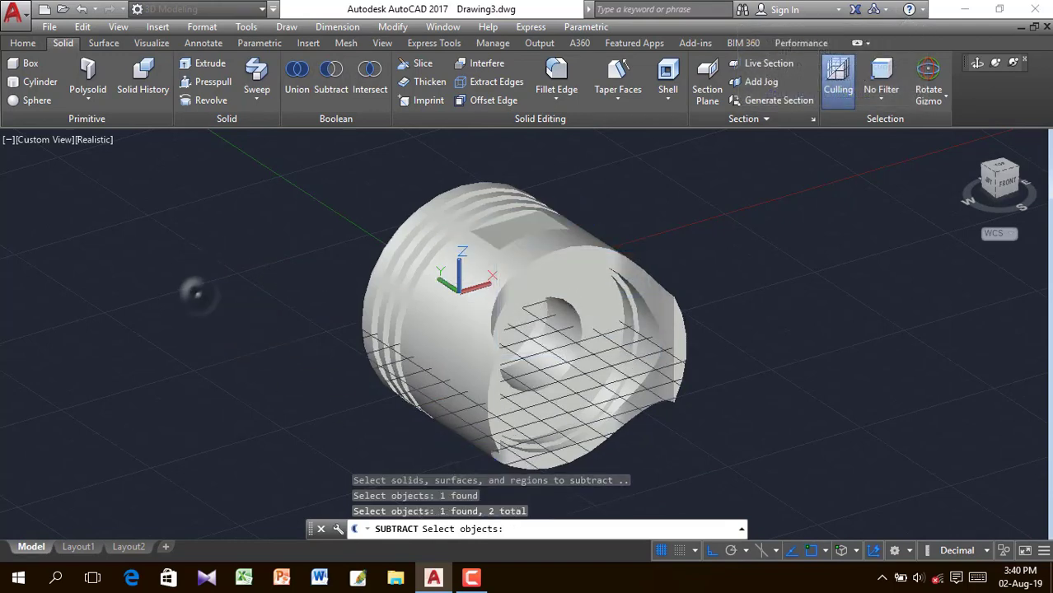
Examine the flat recess cut into the piston's side from the isometric direction and switch to the top view.
click(963, 140)
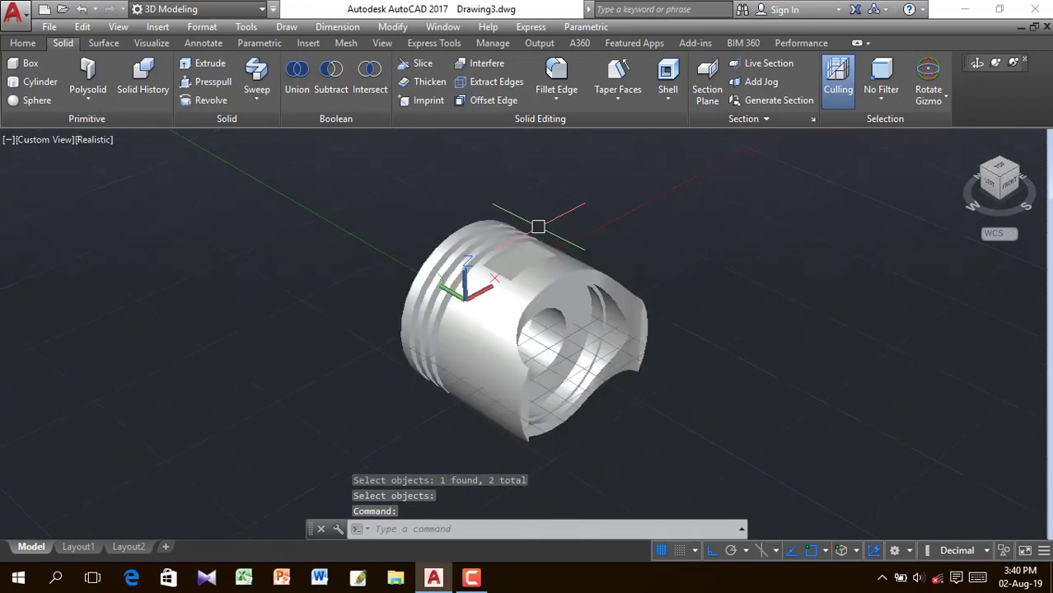
scroll(537, 223, up, 2)
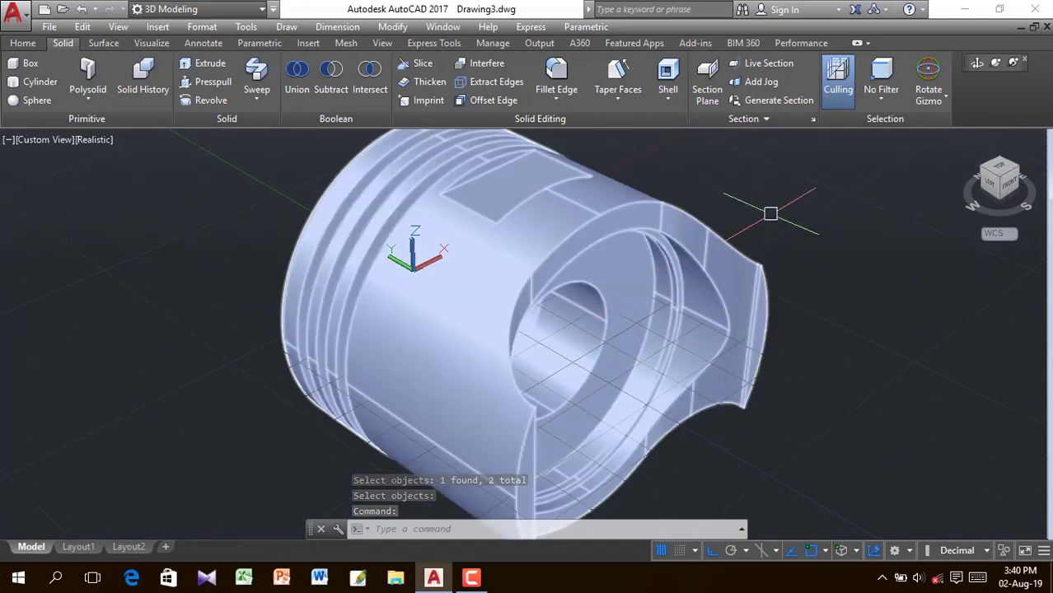
click(1002, 167)
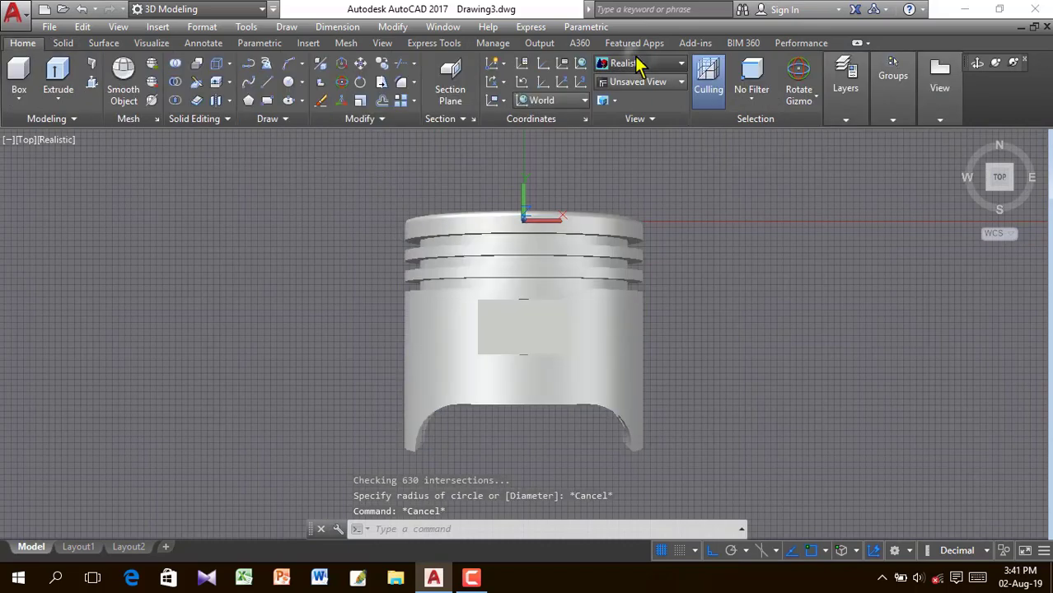
Switch to the 2D Wireframe style and draw a circle of radius 5 centred on the midpoint of the inner rectangle's lower edge.
click(639, 64)
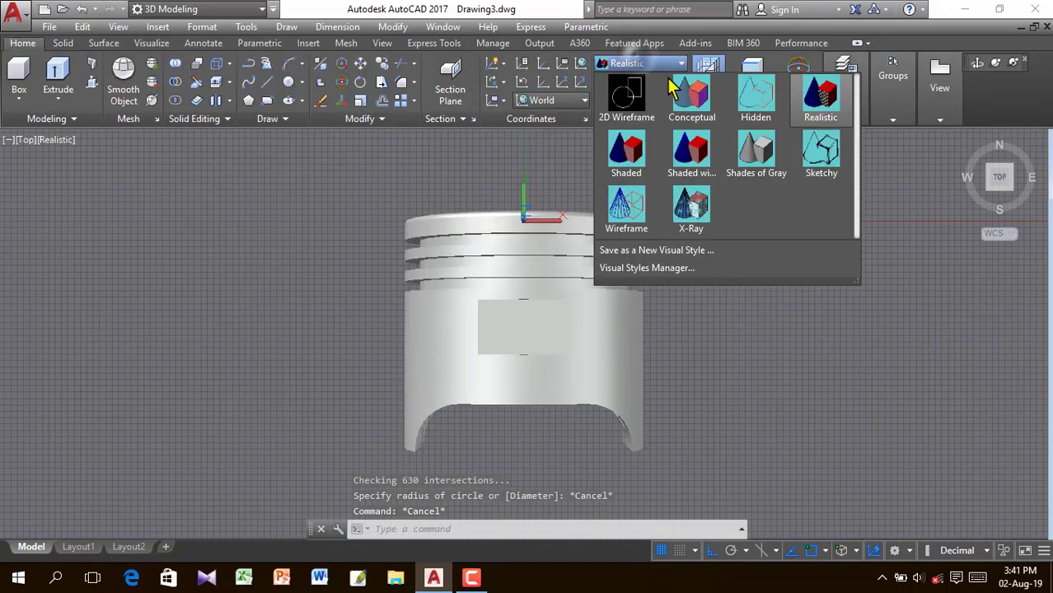
click(624, 97)
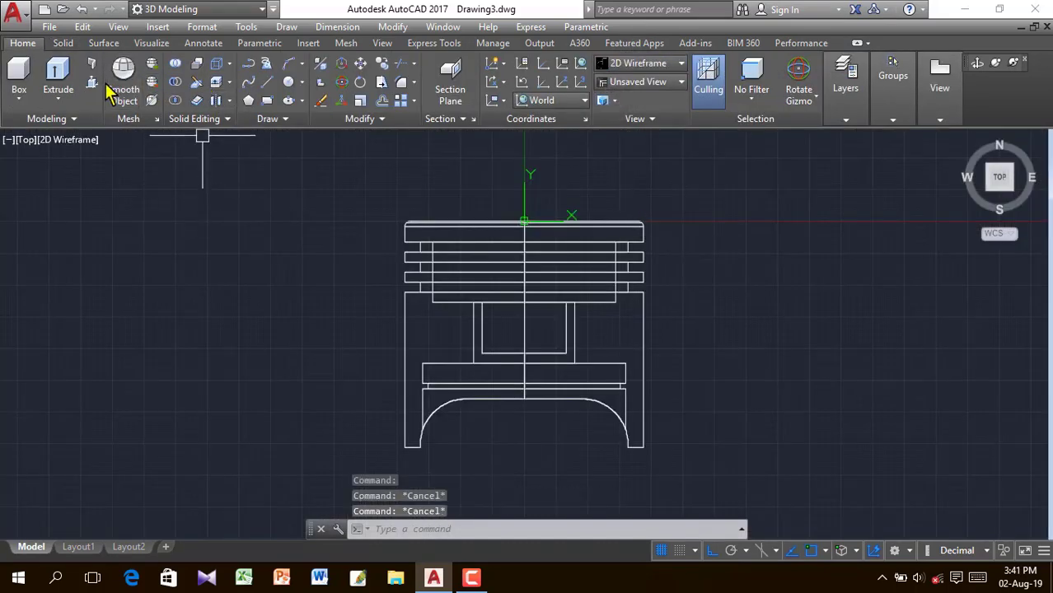
click(302, 83)
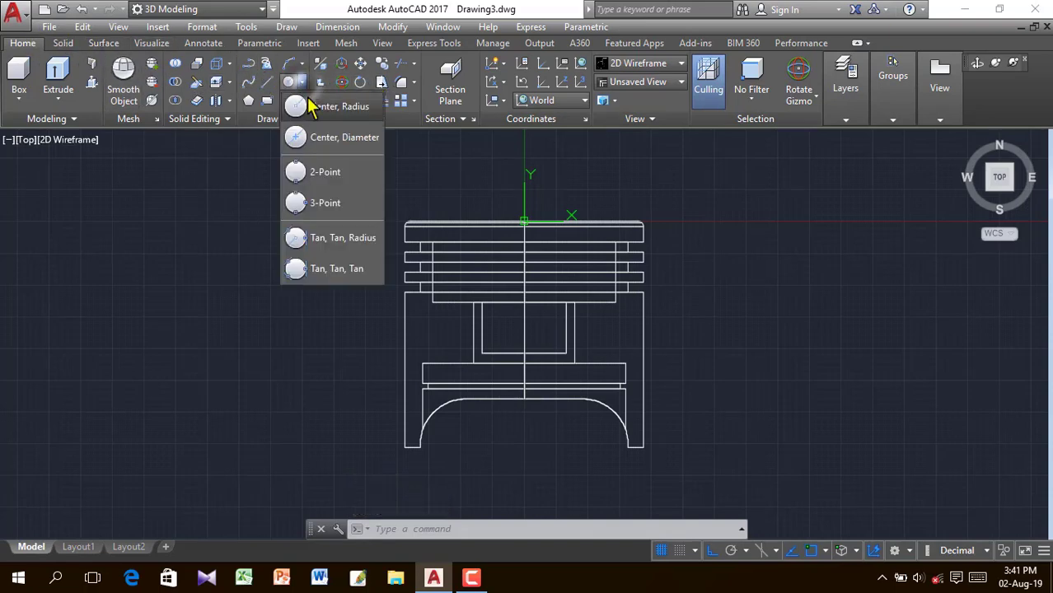
click(340, 113)
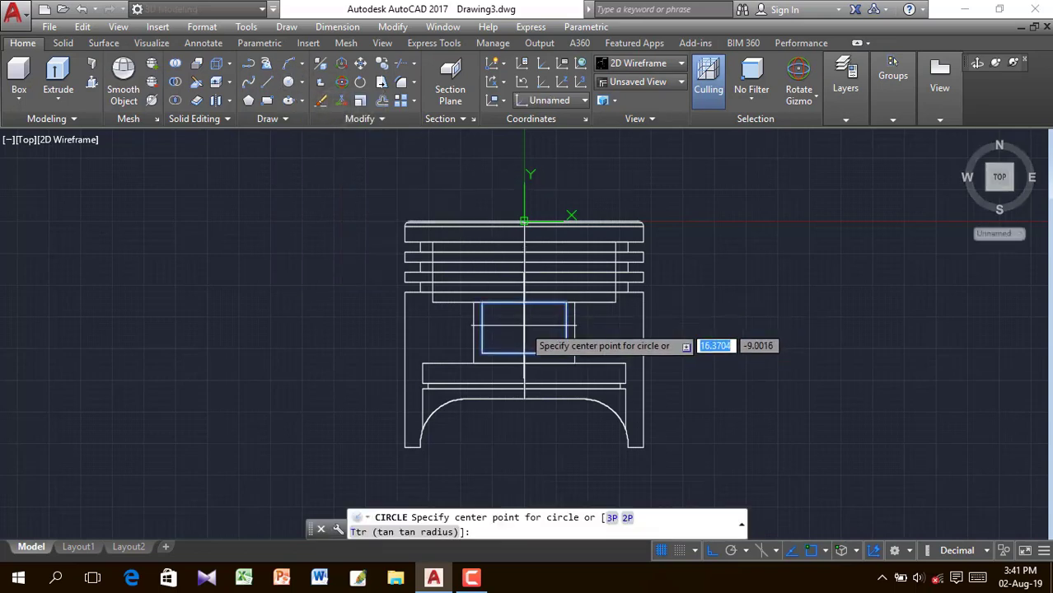
click(524, 354)
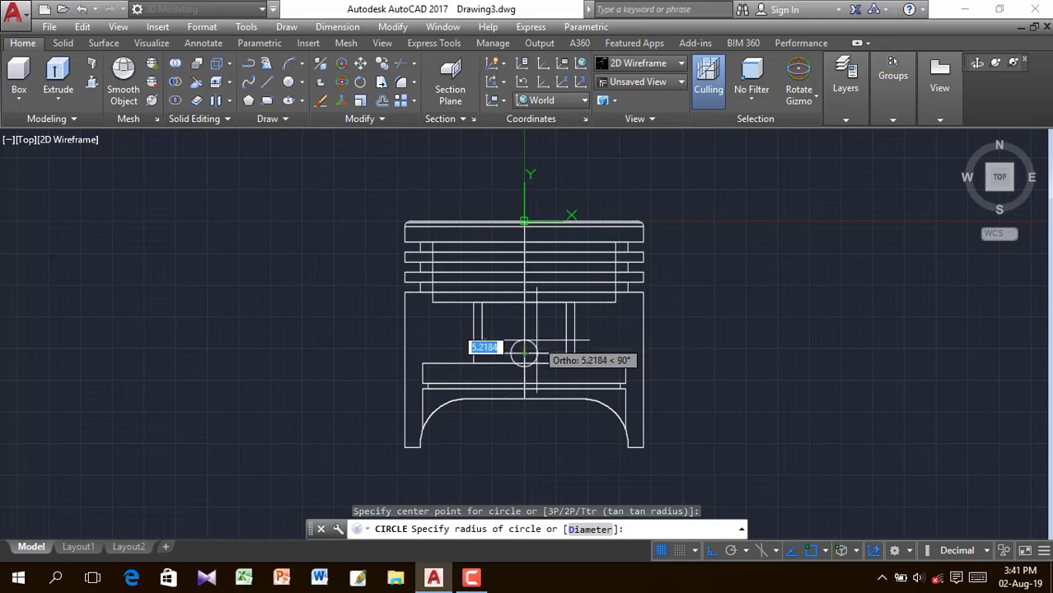
text(5)
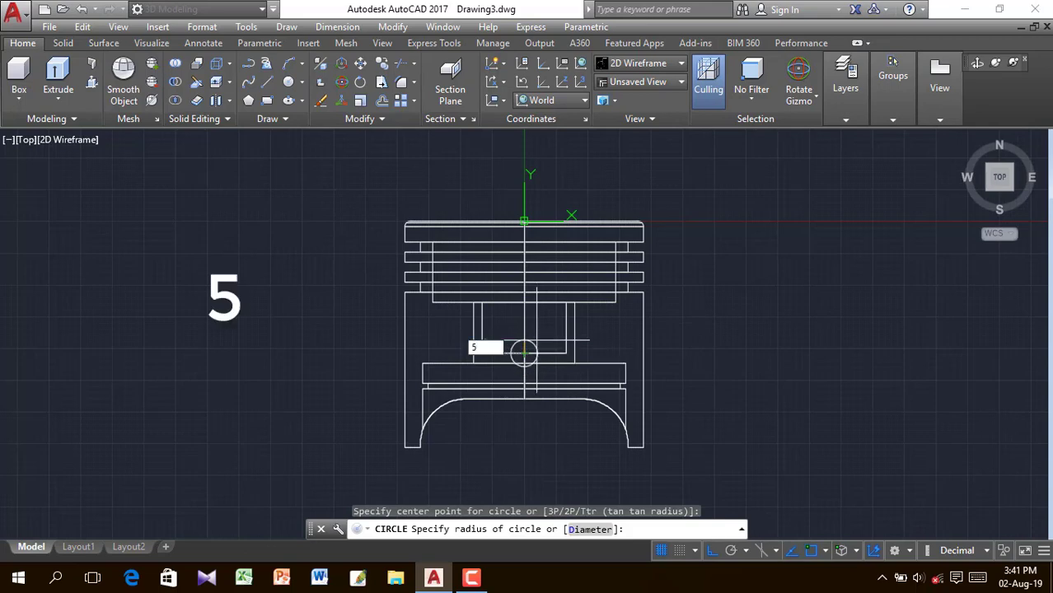
key(Return)
Move the circle 9.5 units straight up from its centre along the piston's axis.
scroll(530, 324, up, 5)
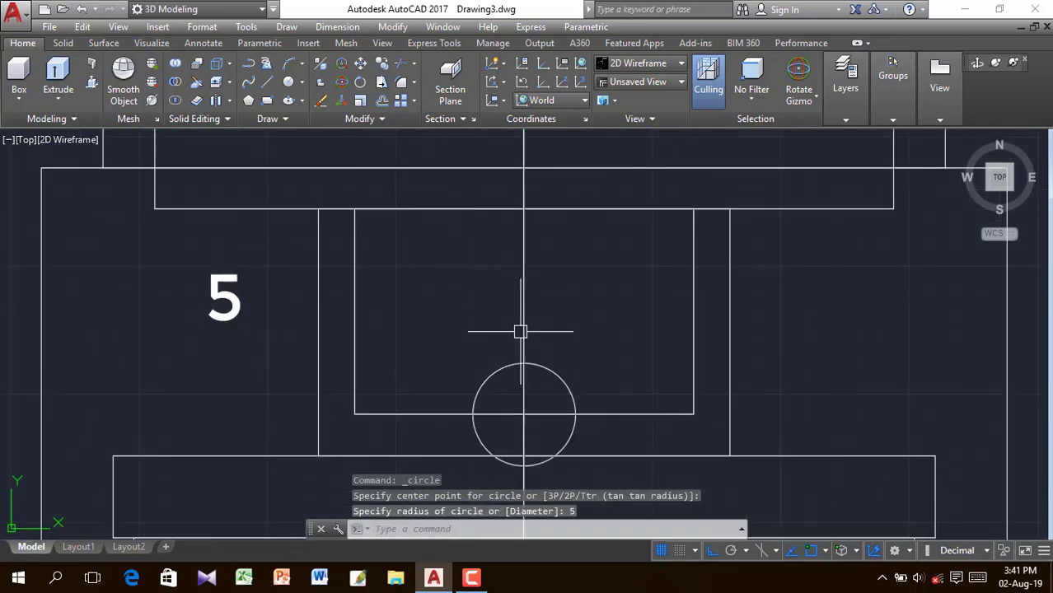
click(548, 371)
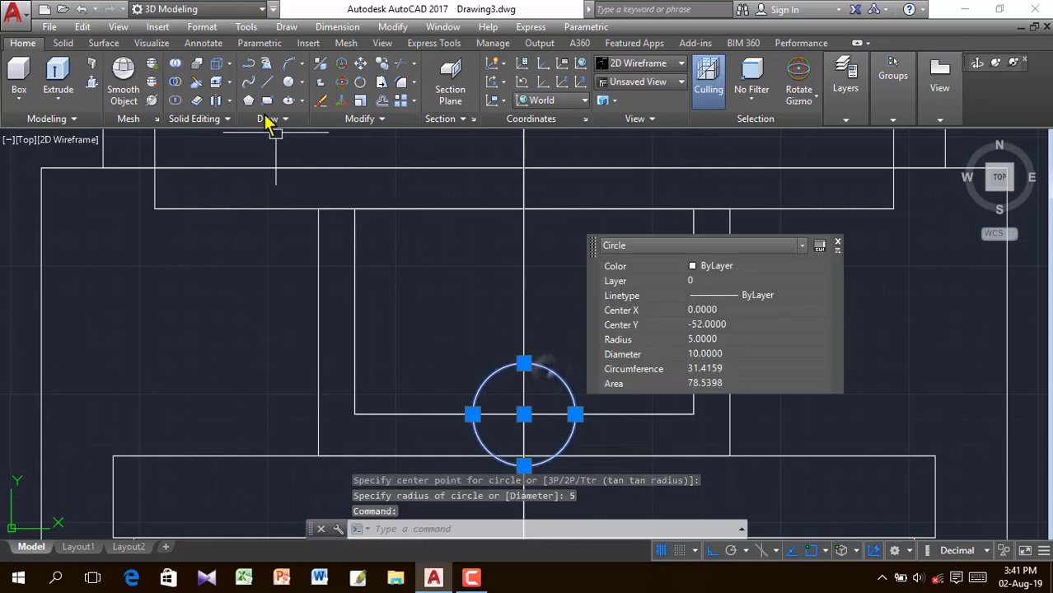
click(360, 62)
click(524, 415)
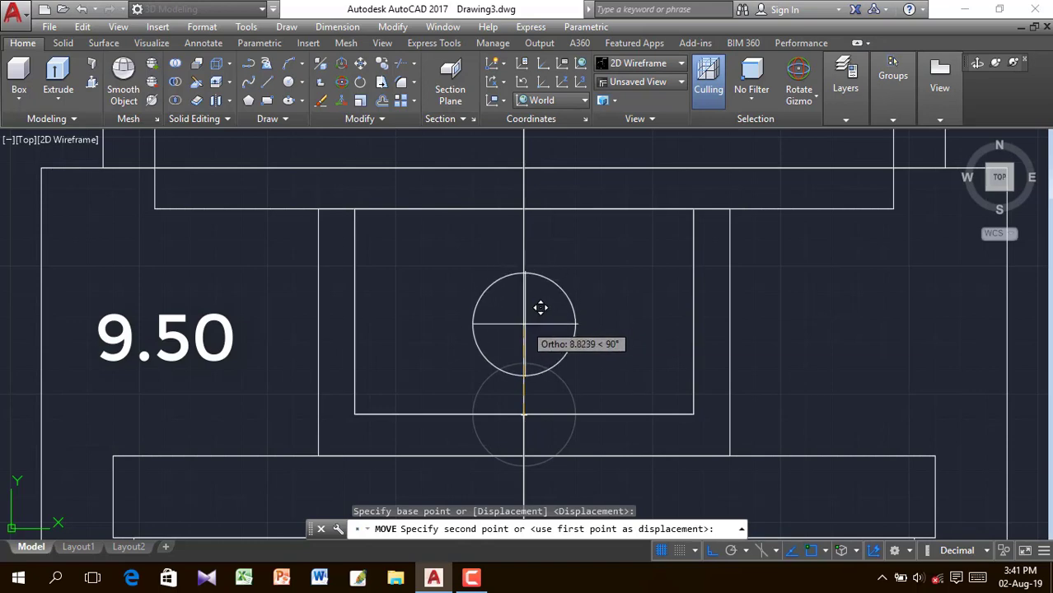
text(9)
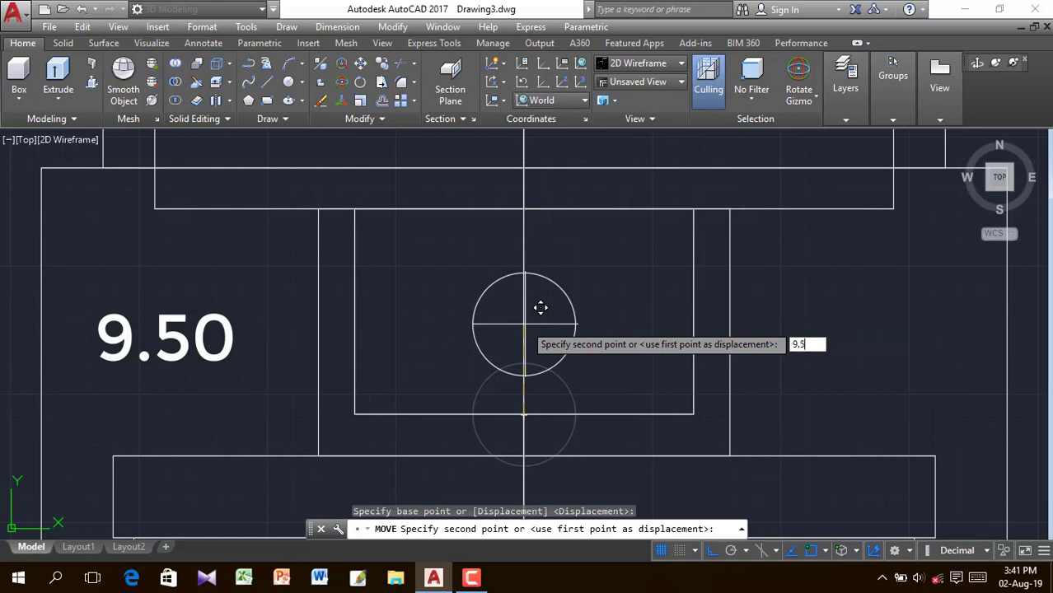
text(.5)
key(Return)
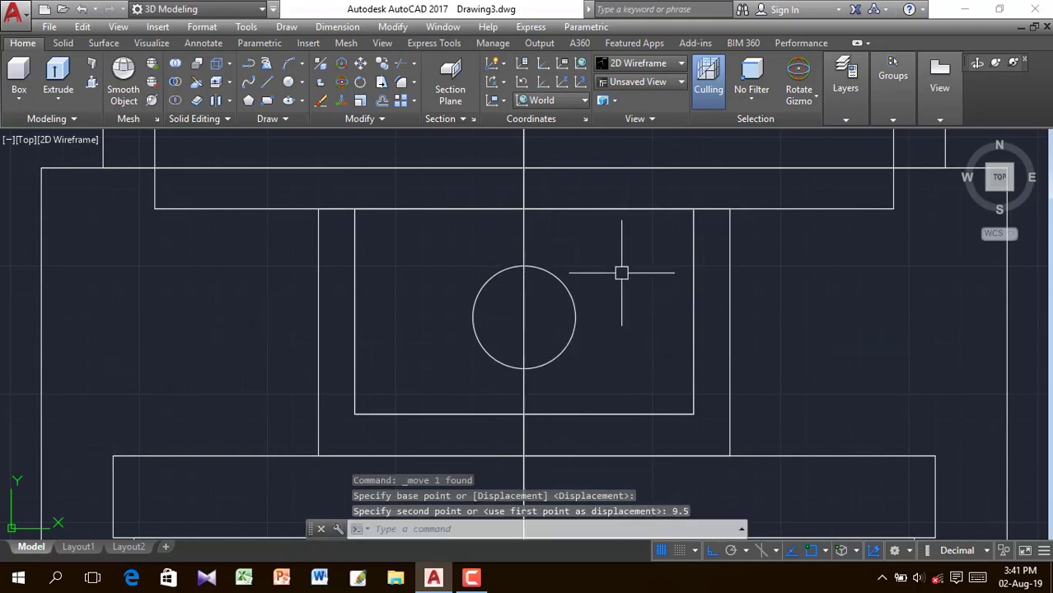
Extrude the circle upward about 92 units into a solid cylinder that passes out through the piston wall.
click(963, 140)
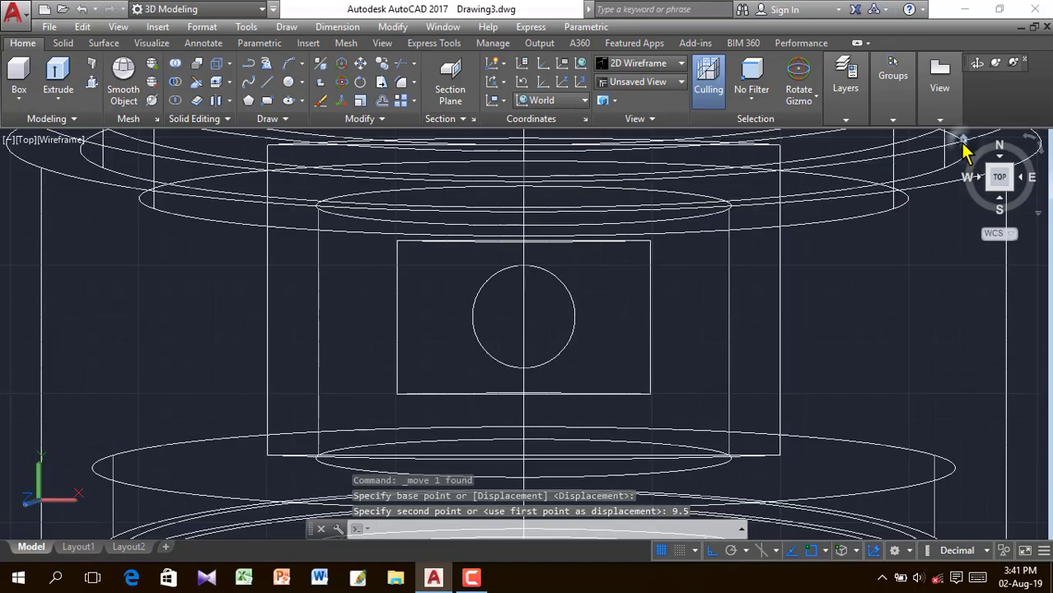
click(56, 82)
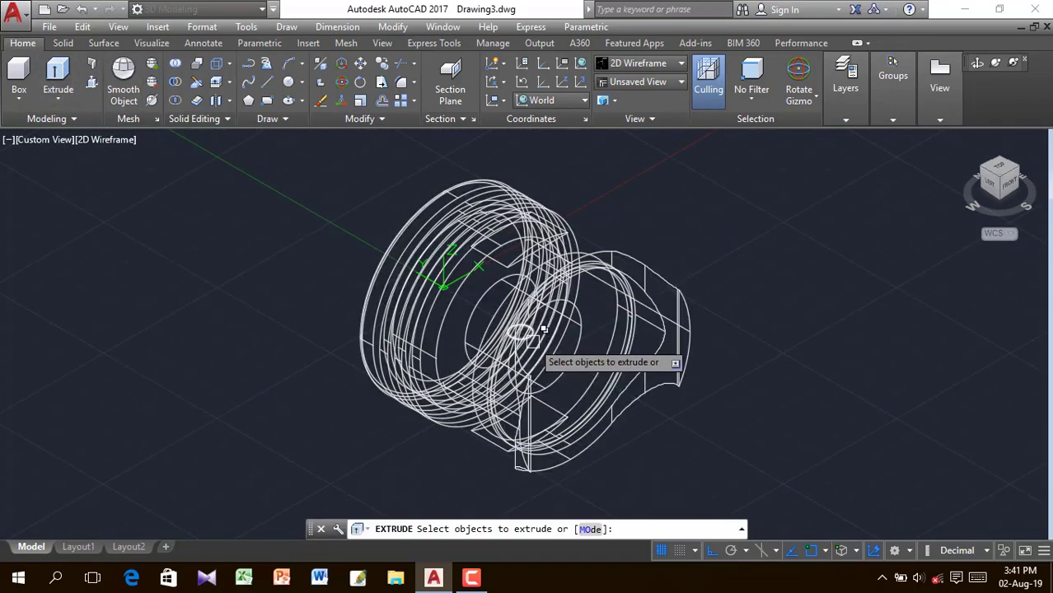
scroll(545, 325, down, 5)
scroll(546, 325, up, 6)
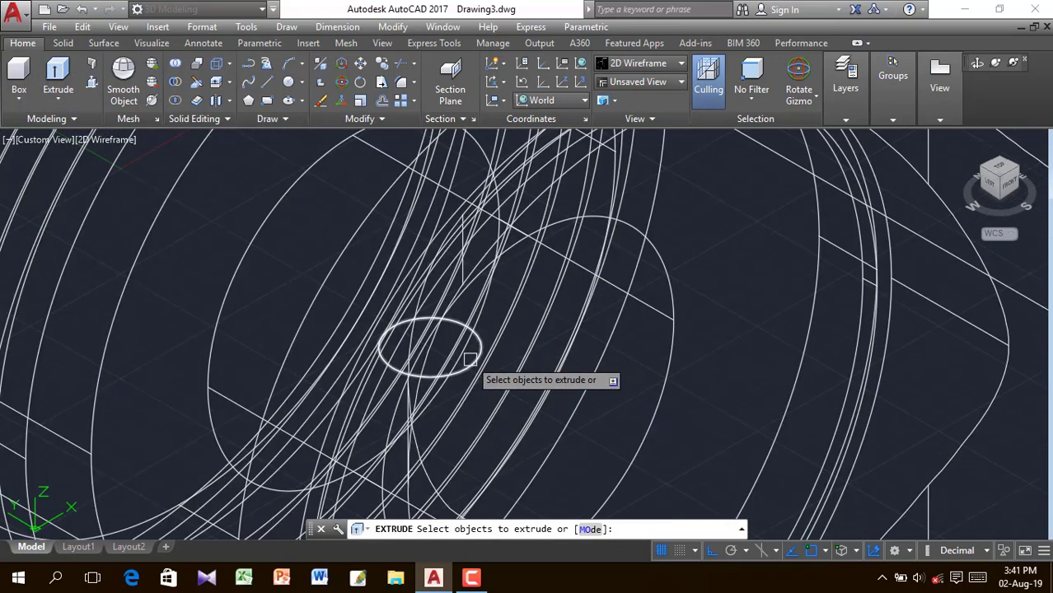
click(466, 329)
right_click(753, 296)
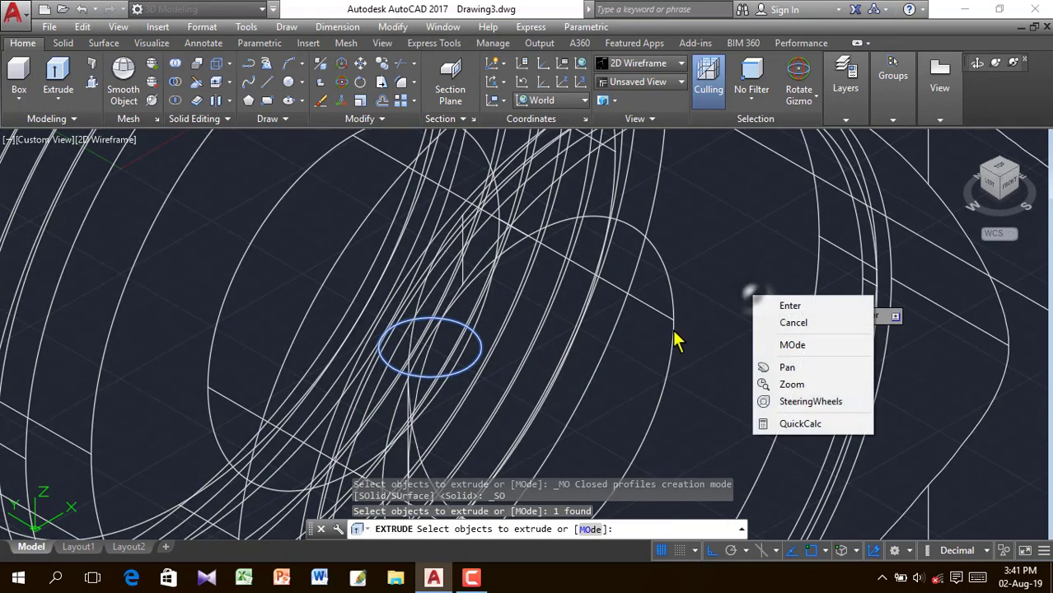
click(782, 306)
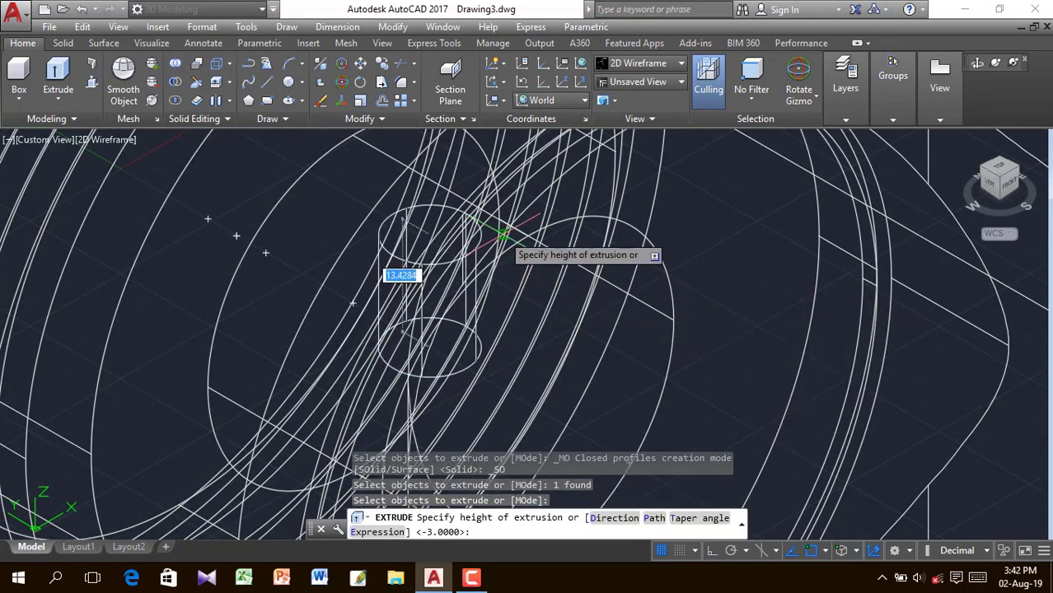
scroll(504, 240, up, 3)
scroll(504, 240, down, 8)
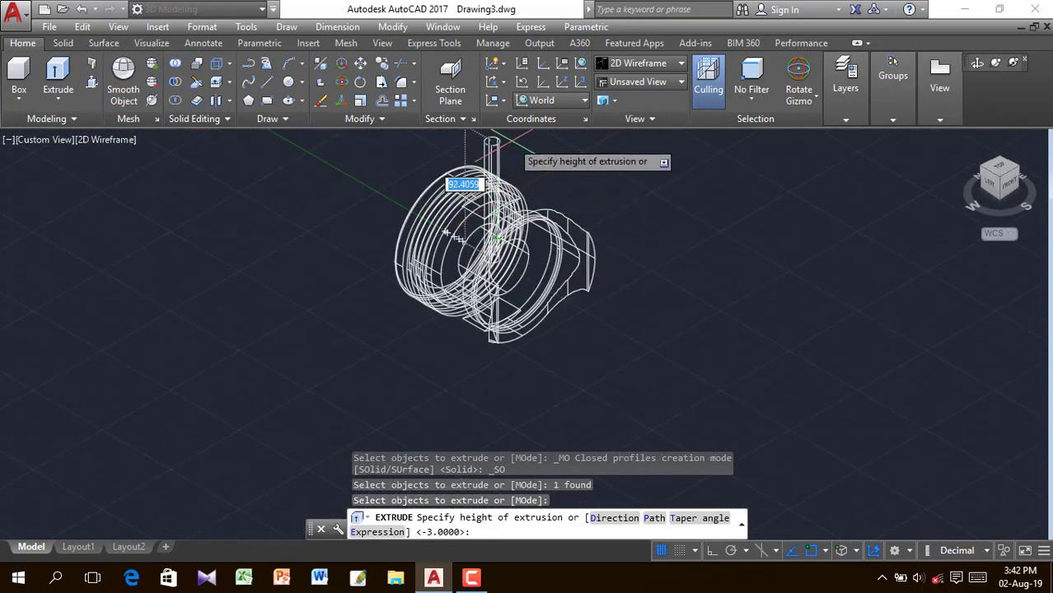
click(512, 142)
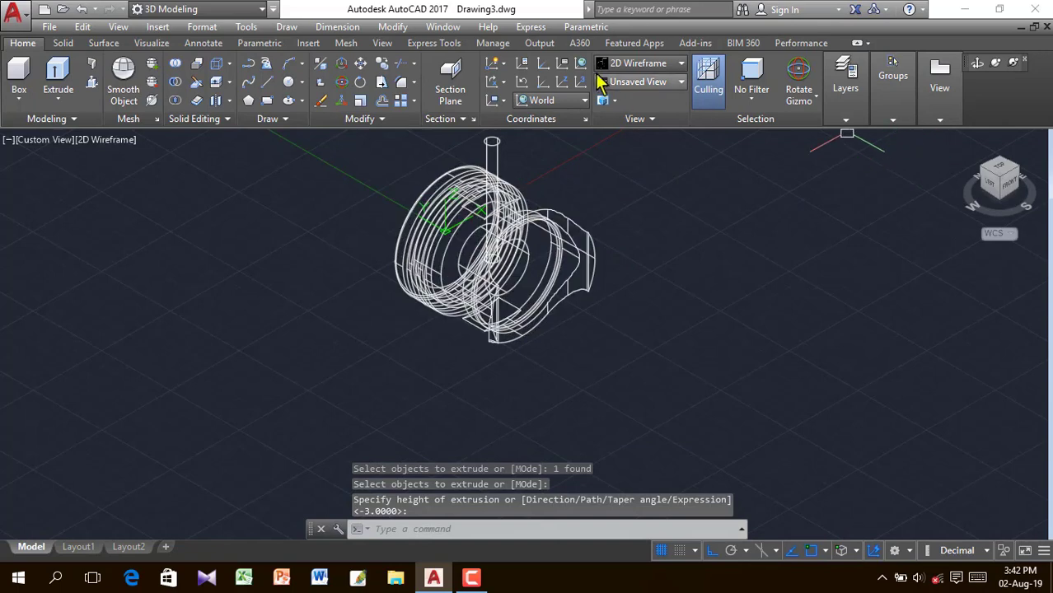
Switch to the Realistic style and use Presspull to extend the cylinder's lower end face out through the opposite piston wall.
click(634, 64)
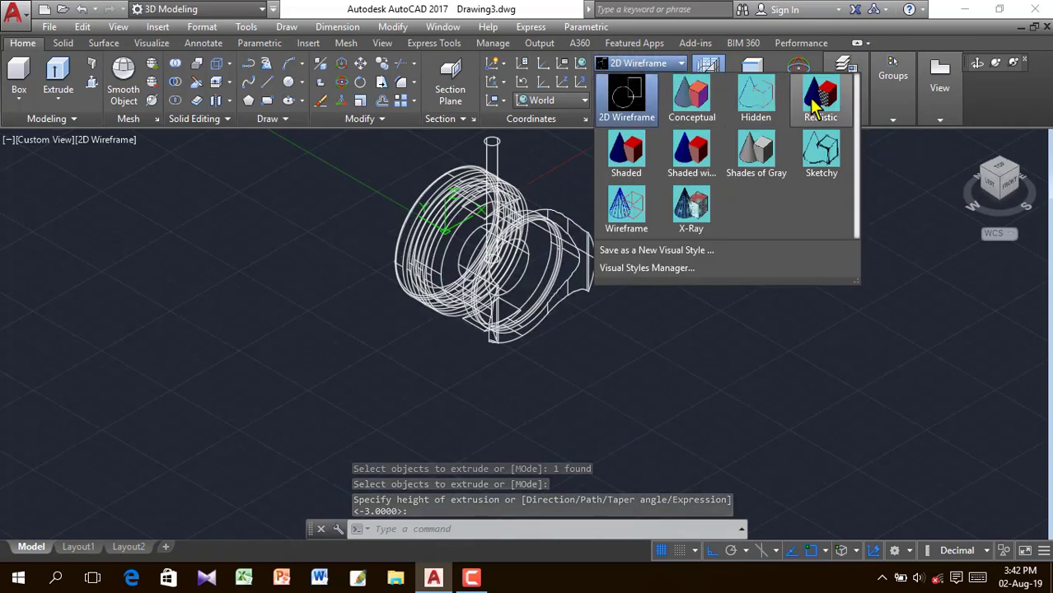
click(792, 120)
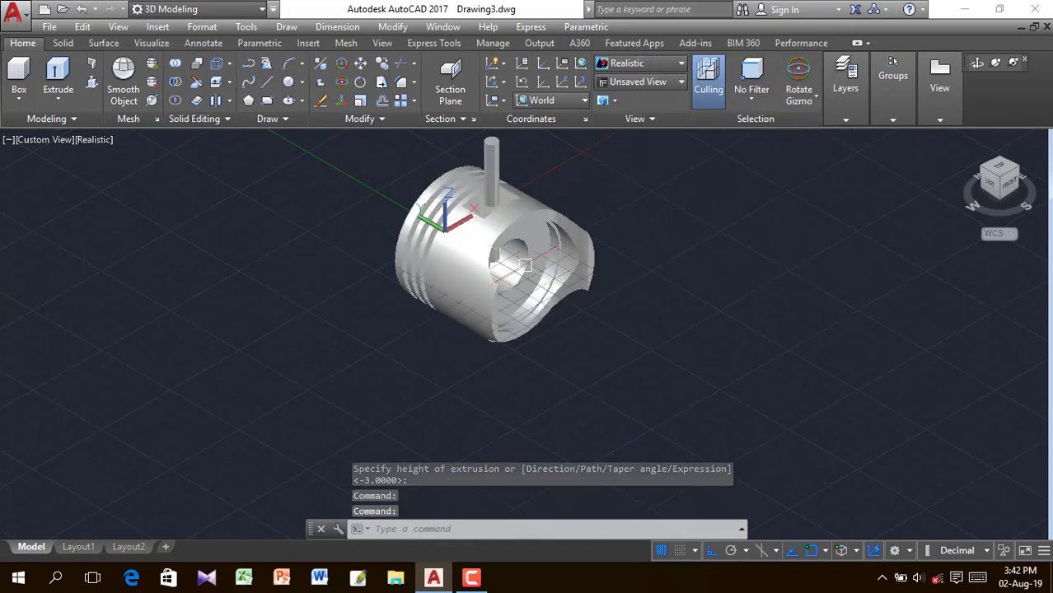
click(977, 63)
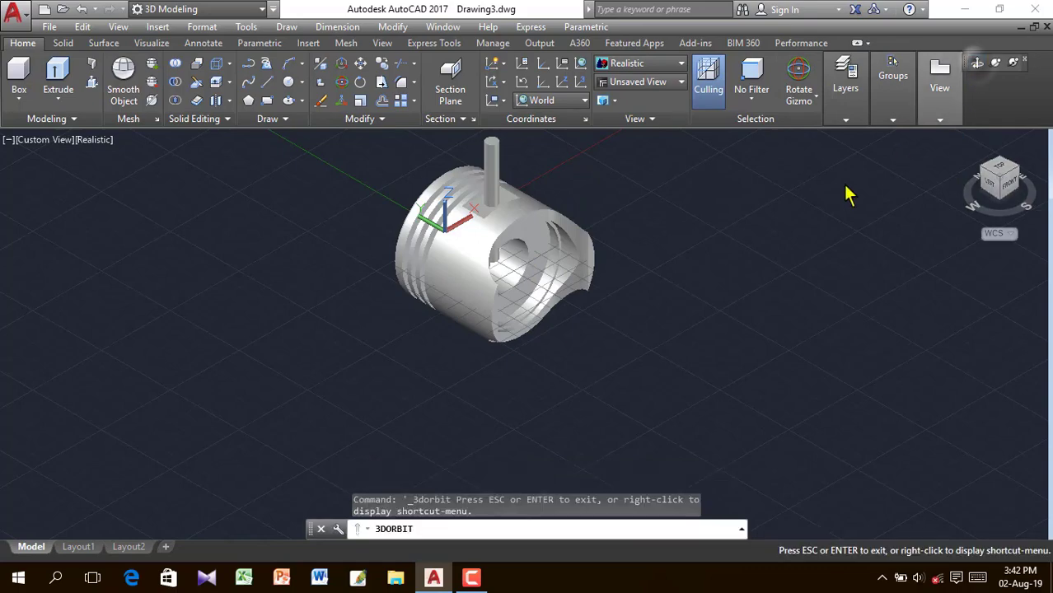
drag(585, 295, 510, 254)
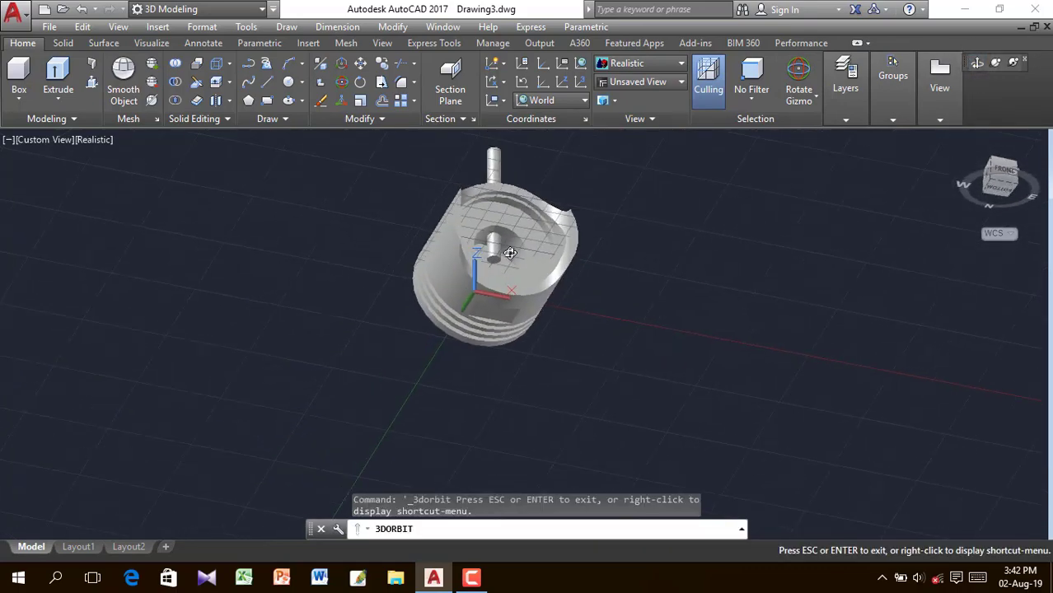
scroll(504, 252, up, 6)
right_click(131, 200)
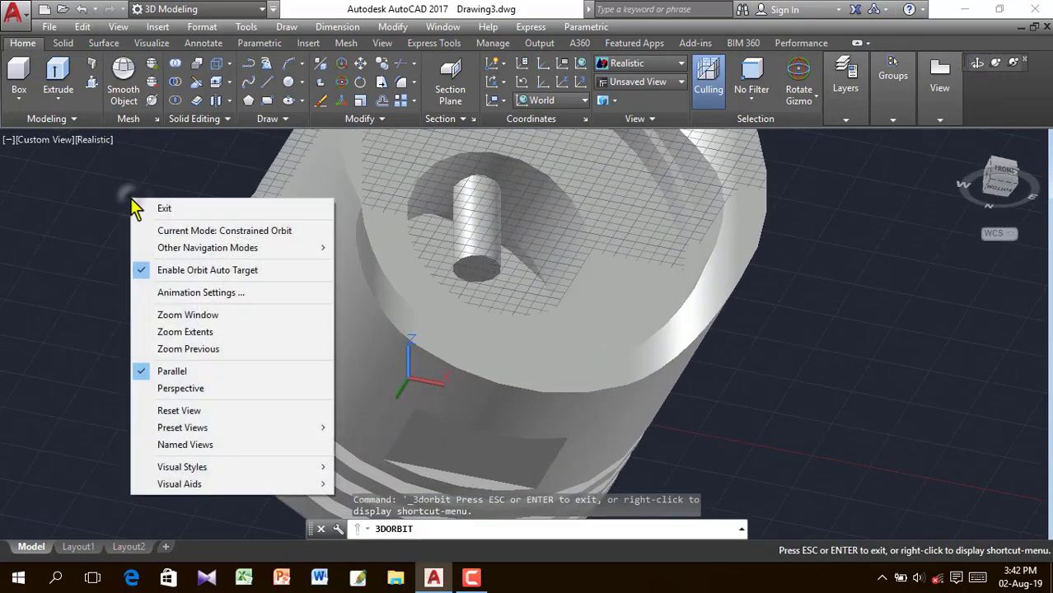
click(175, 209)
click(91, 82)
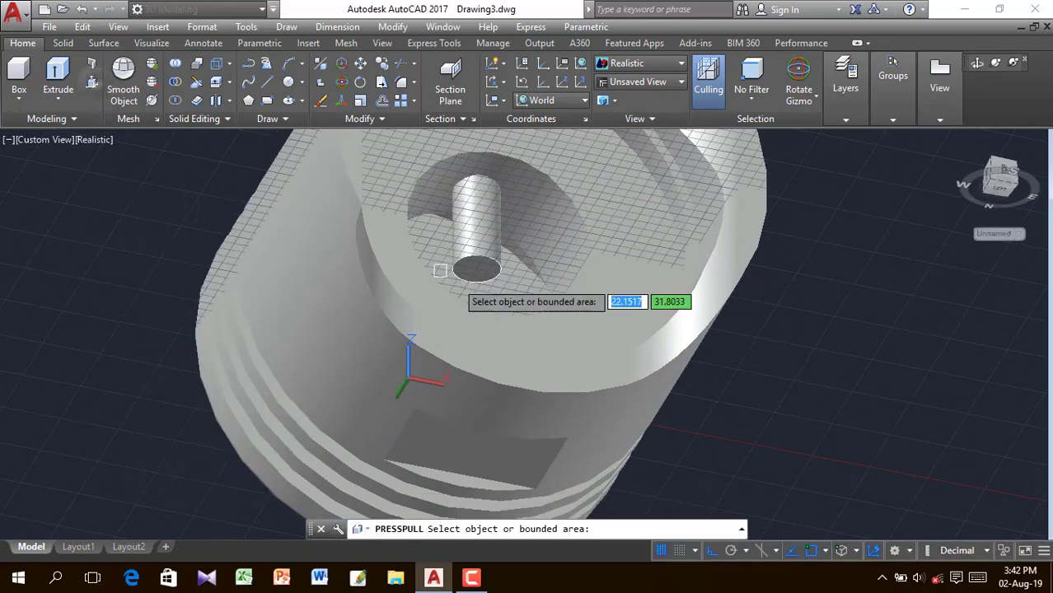
click(477, 268)
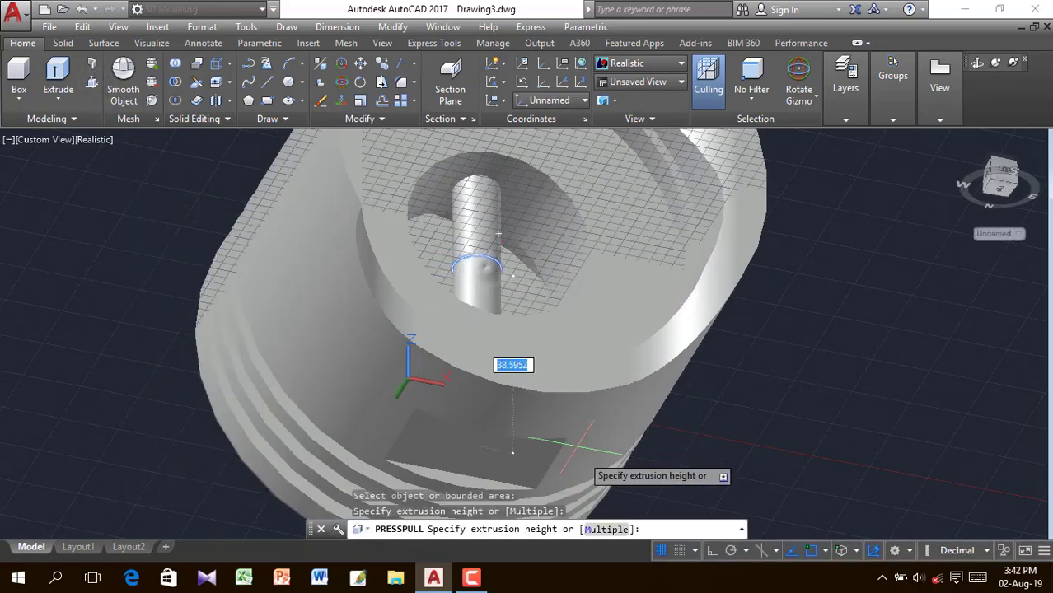
click(834, 476)
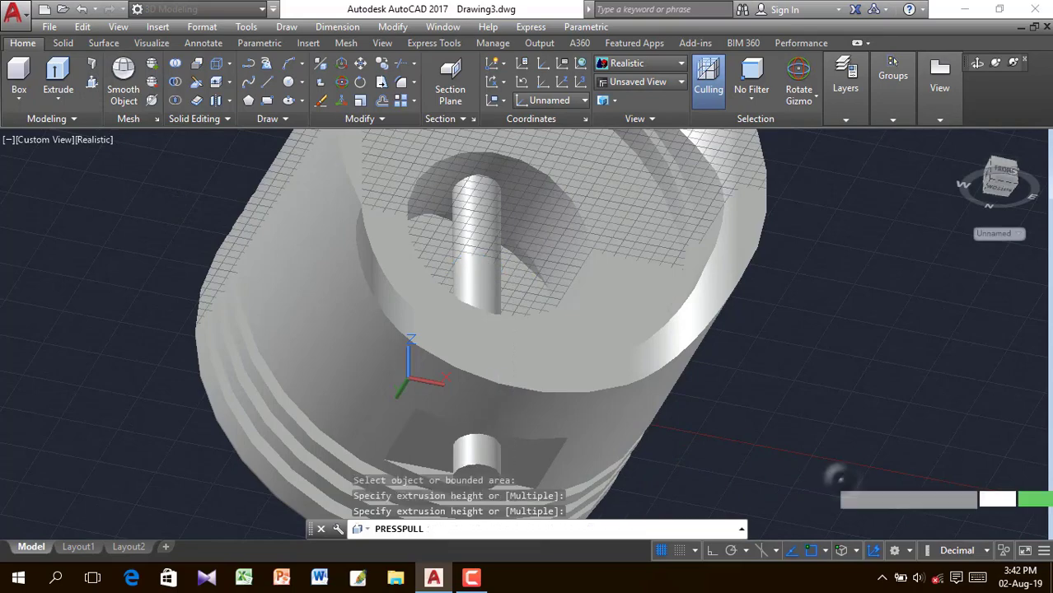
key(Return)
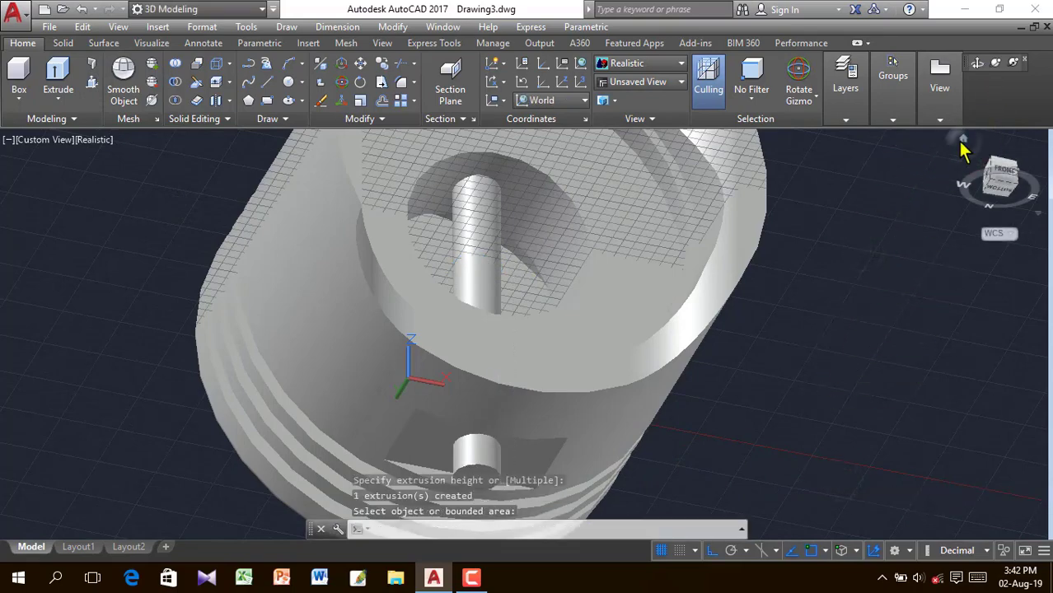
Subtract the long cylinder from the piston body to cut the pin hole.
click(962, 139)
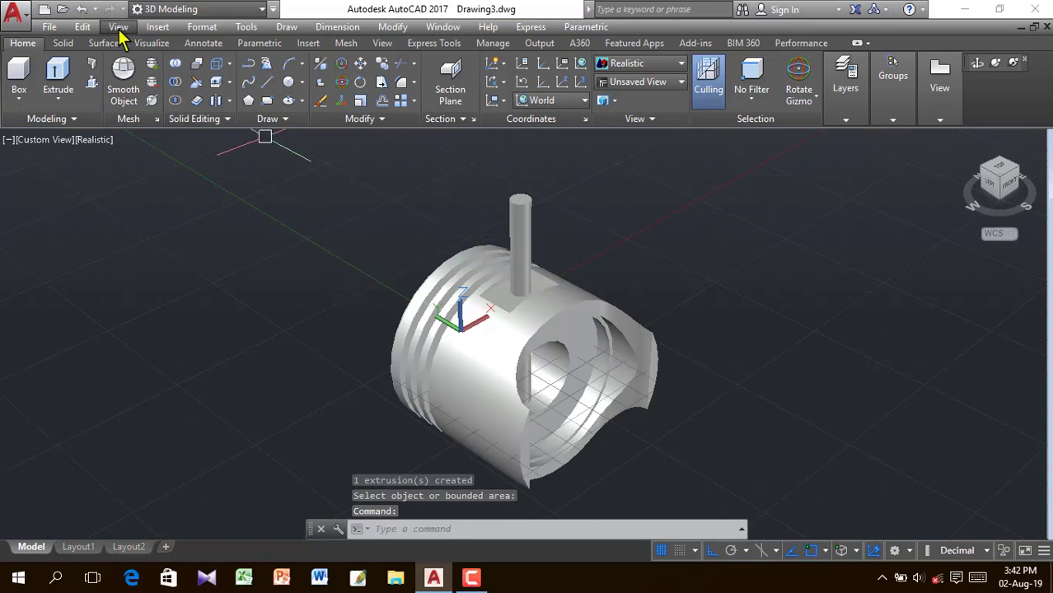
click(63, 44)
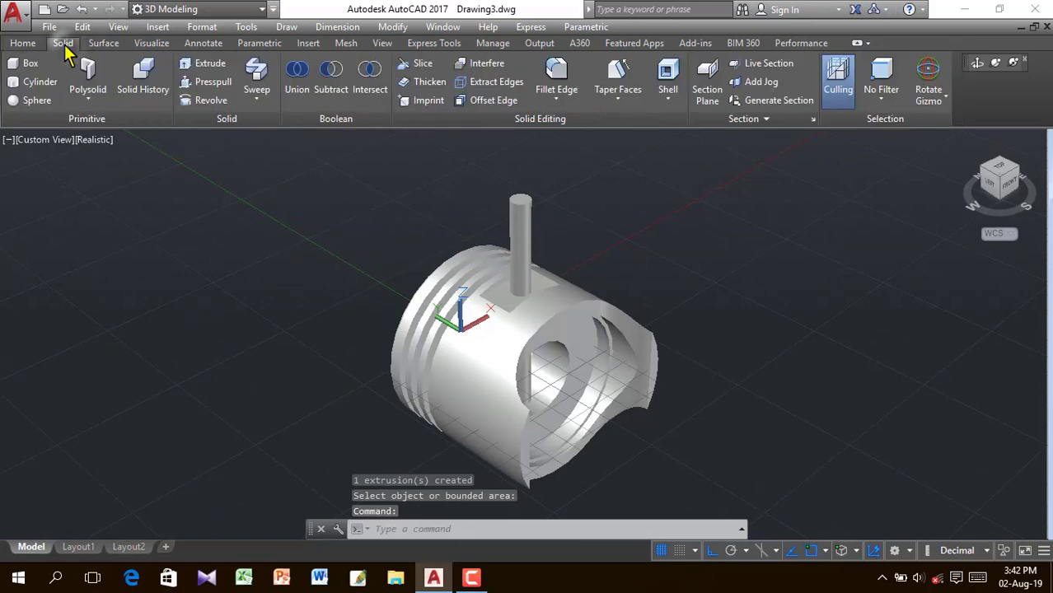
click(330, 78)
click(473, 381)
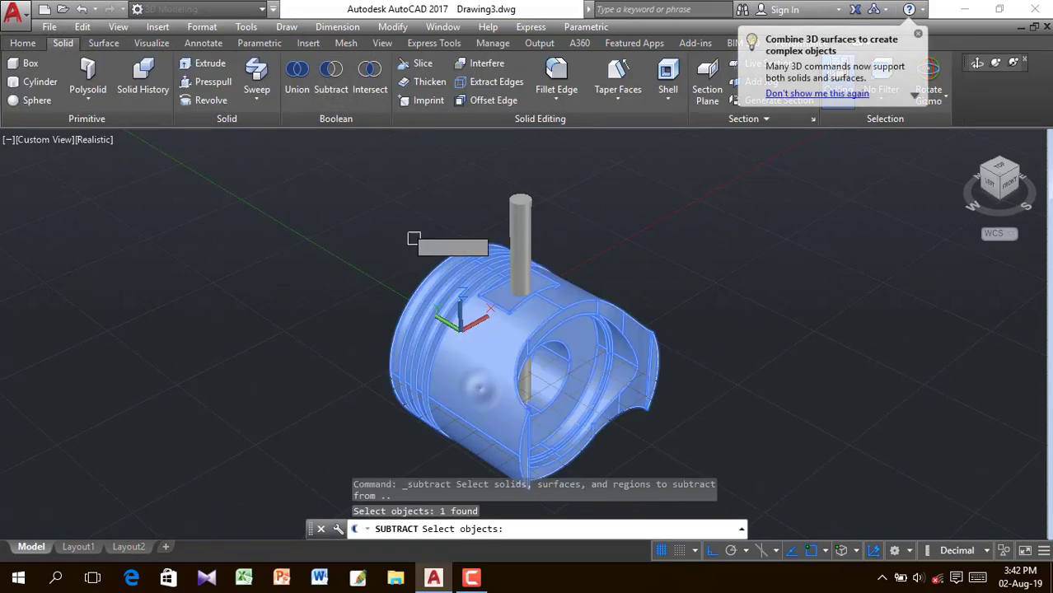
key(Return)
click(517, 231)
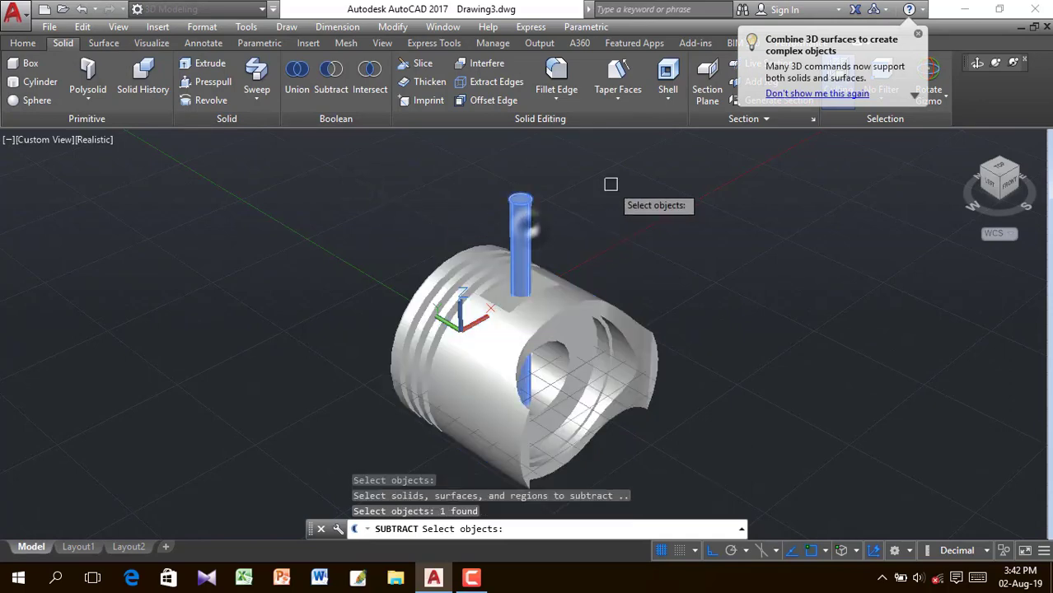
key(Return)
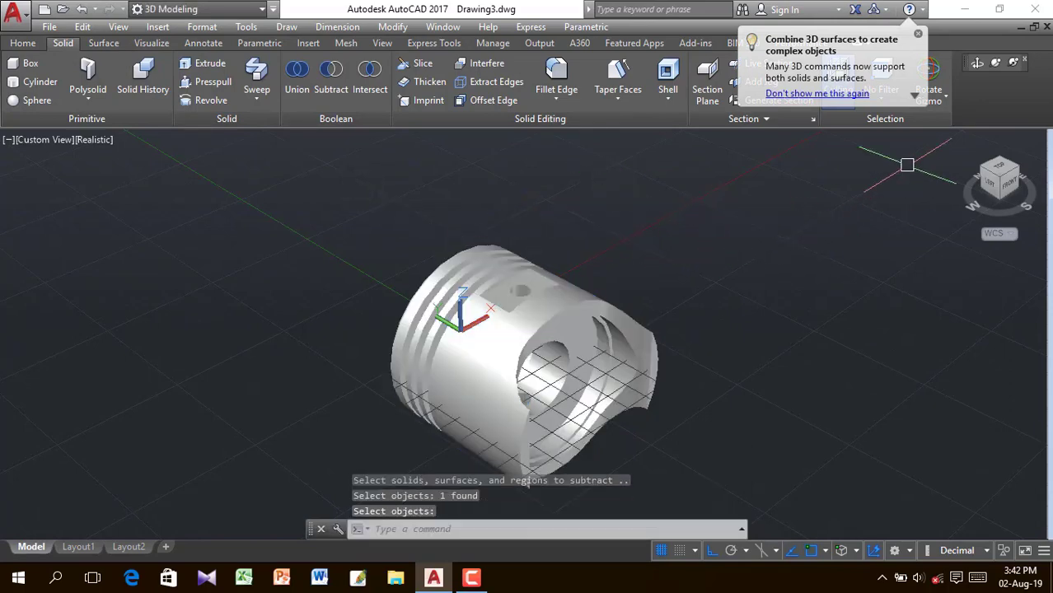
Restore the home isometric view of the piston and turn off the grid display.
click(962, 140)
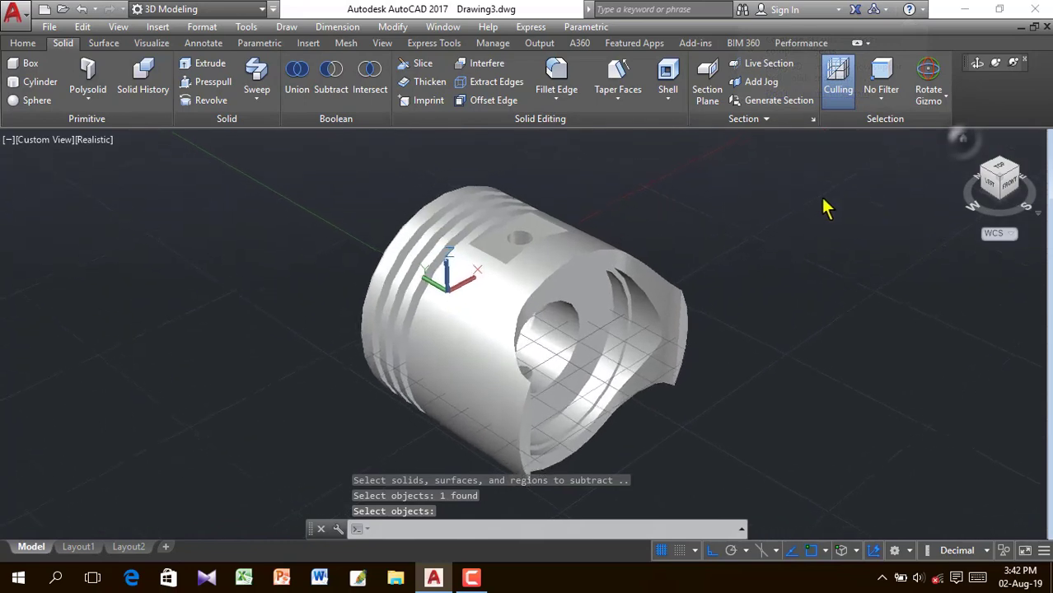
key(Return)
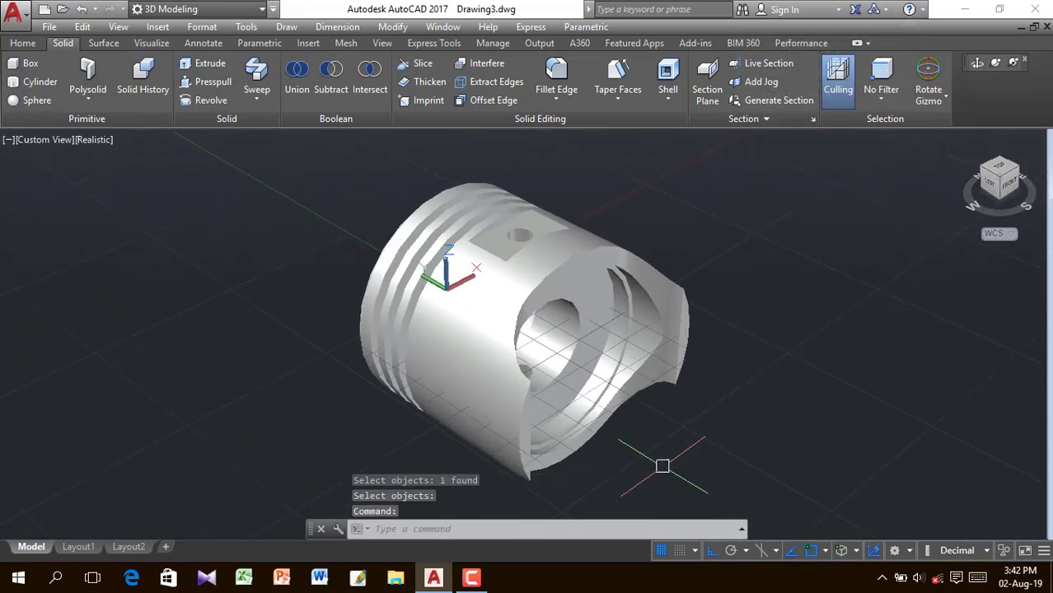
click(662, 551)
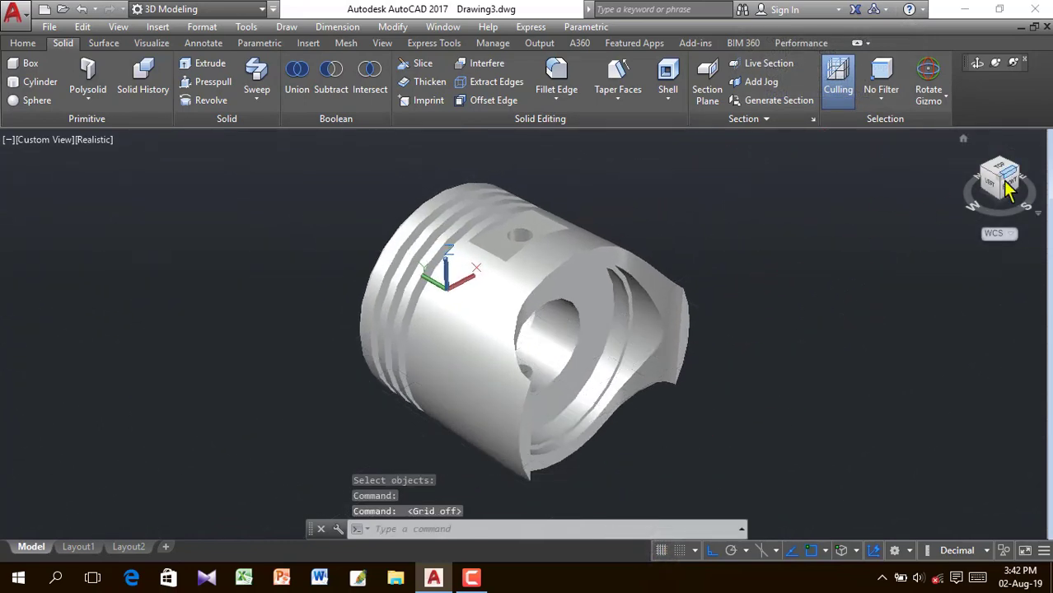
Inspect the finished piston from all sides with Continuous Orbit, examining the crown, ring grooves, side recesses, pin hole and hollow interior.
click(1013, 64)
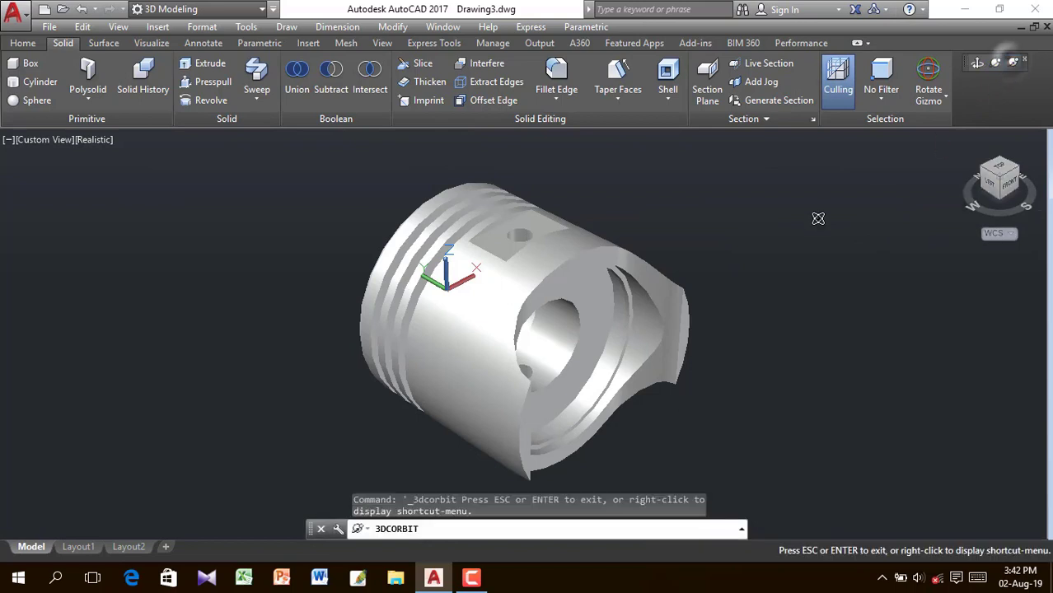
drag(747, 254, 700, 405)
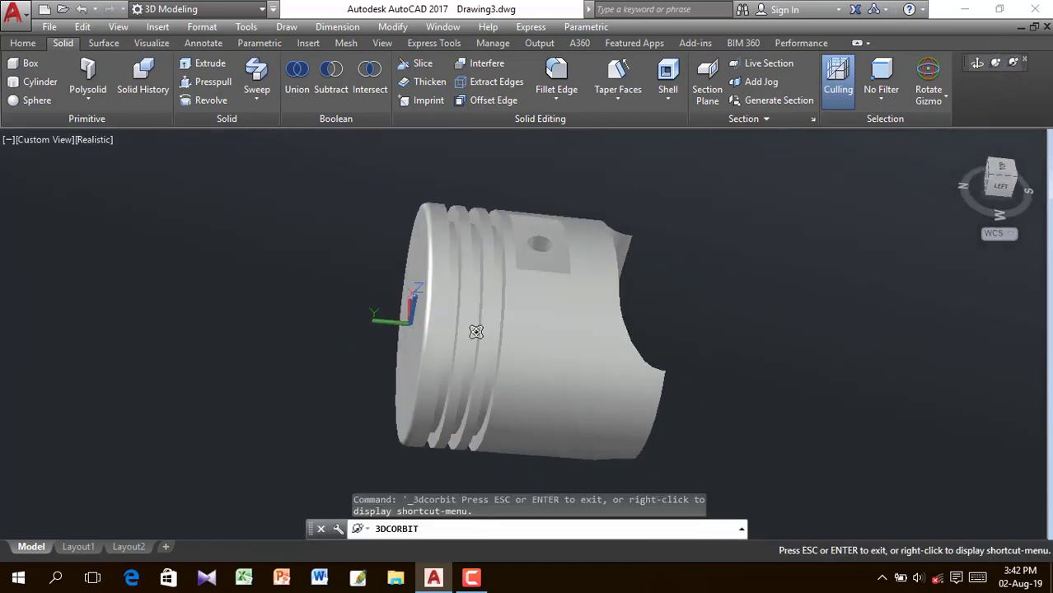
drag(414, 314, 585, 219)
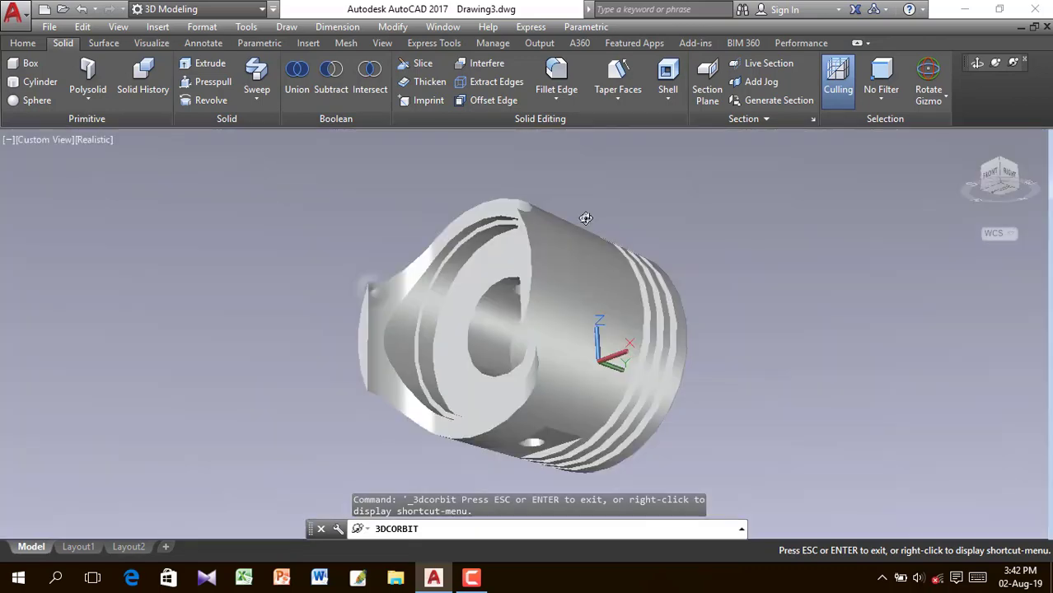
click(624, 358)
drag(345, 235, 329, 249)
drag(340, 323, 500, 280)
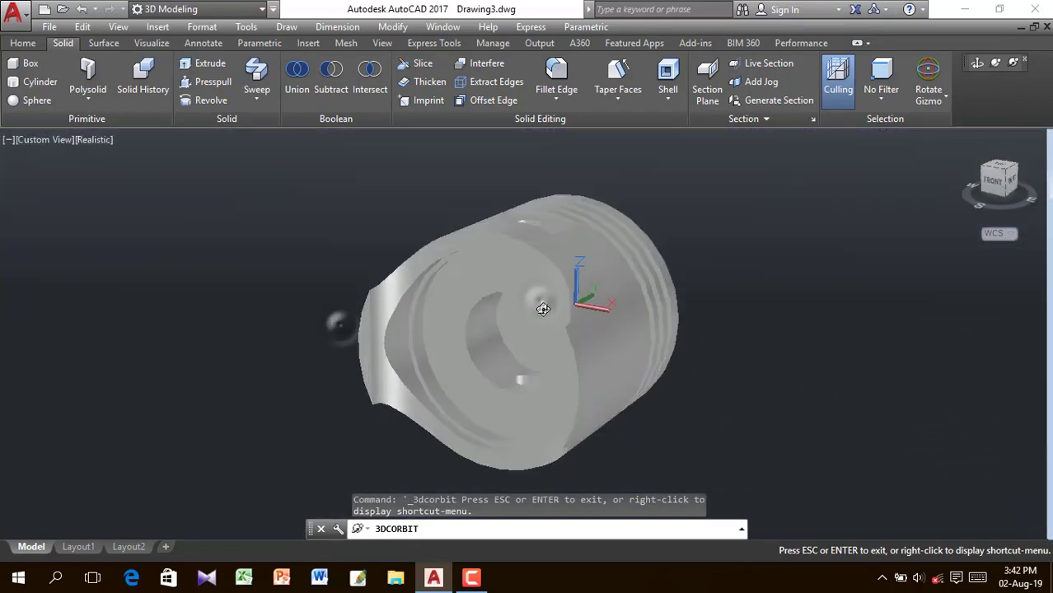
drag(592, 202, 413, 254)
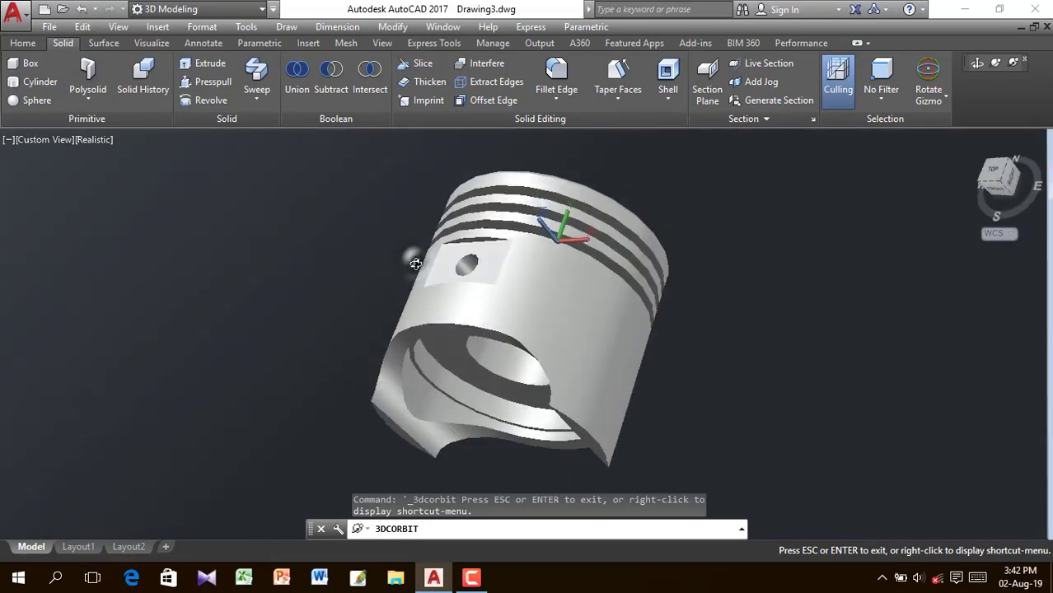
drag(470, 322, 557, 405)
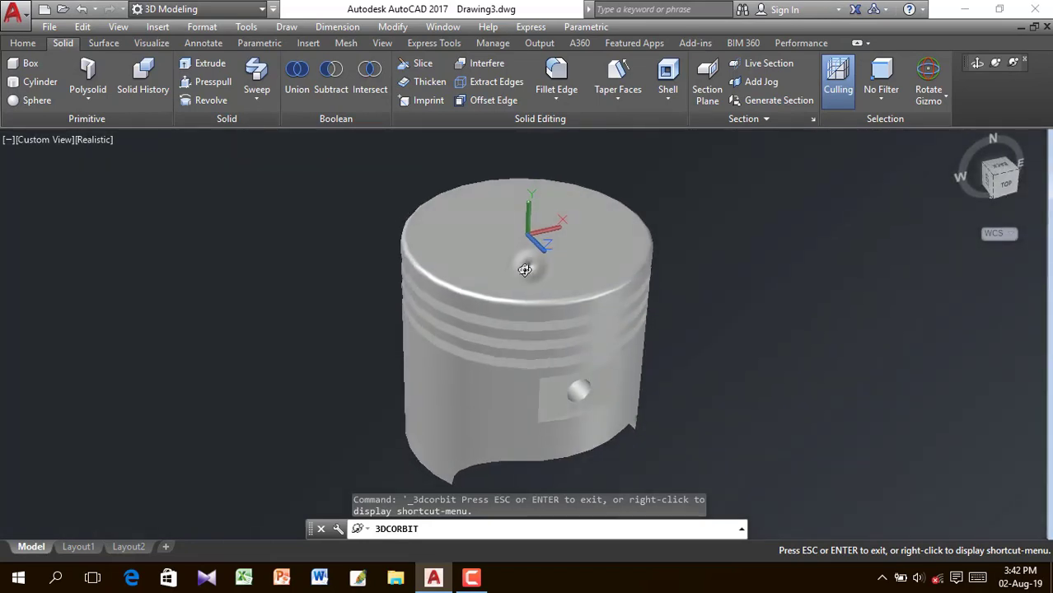